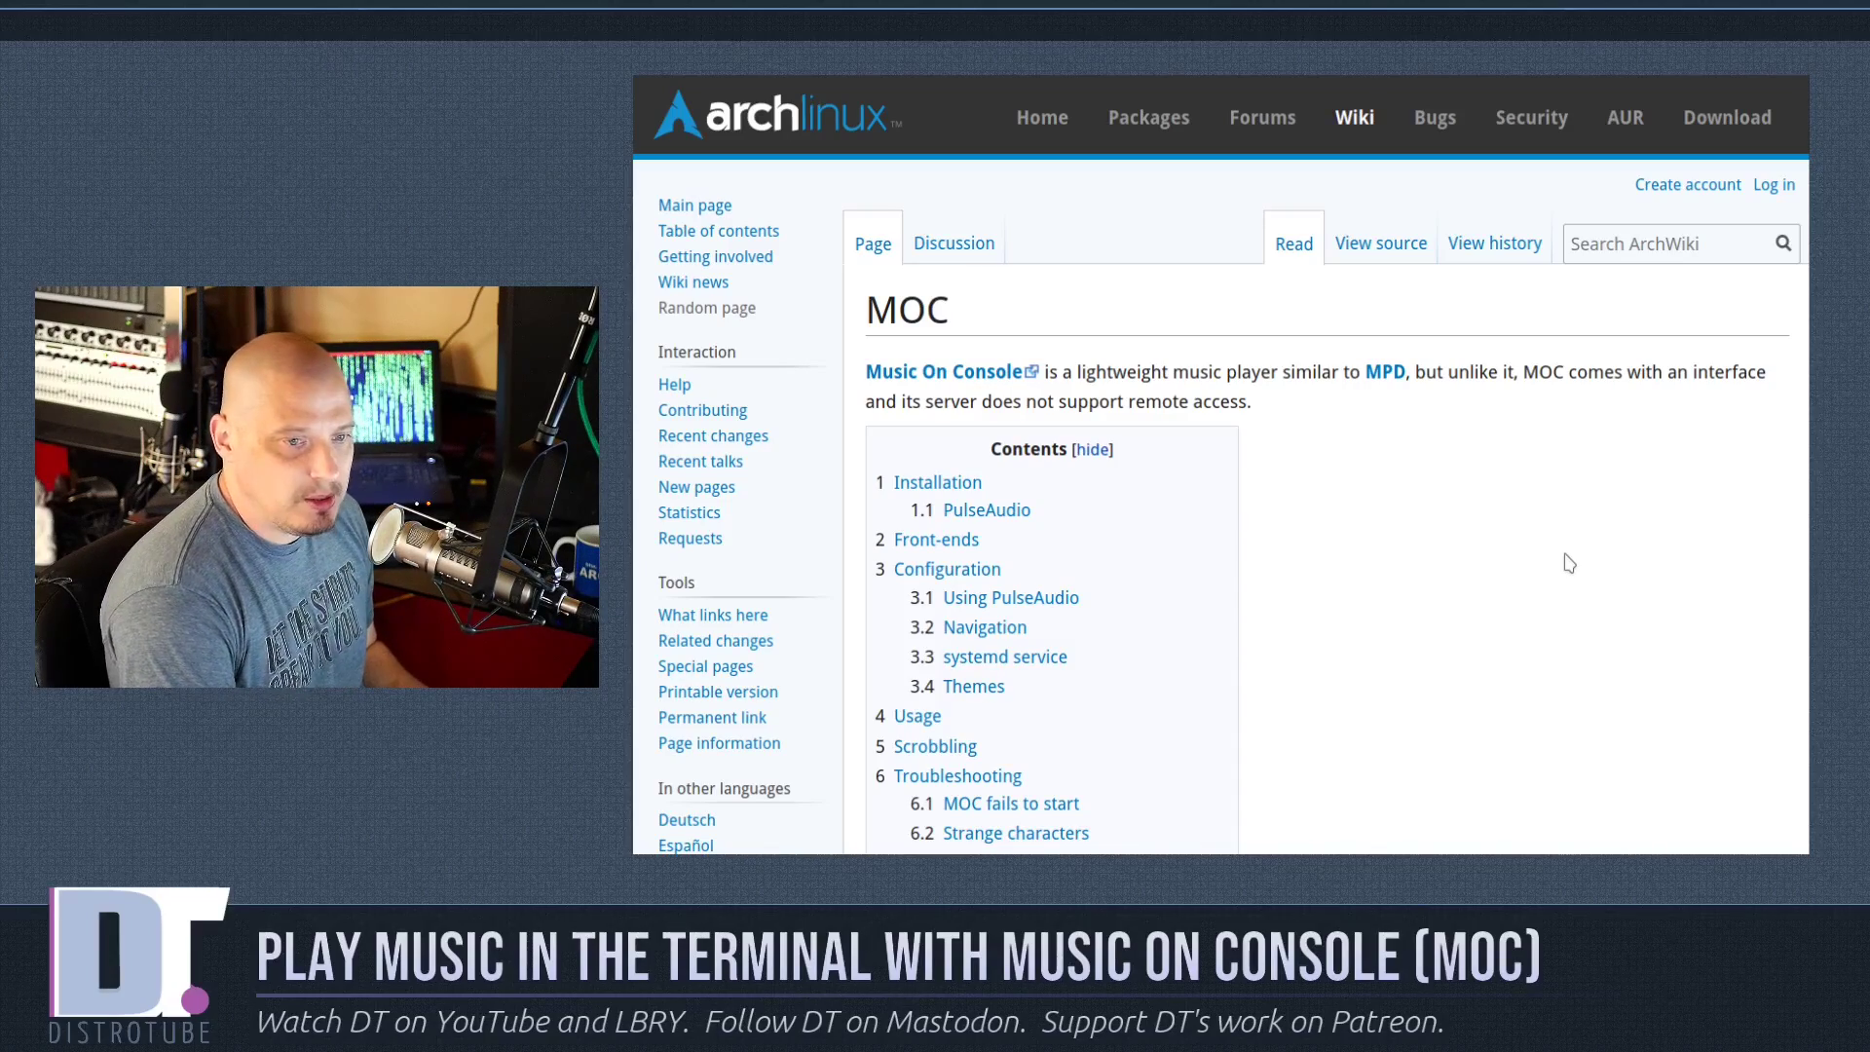
Find the wiki's installation notes and try to install the moc package with sudo pacman -S moc, declining to remove moc-pulse.
scroll(1540, 596, down, 8)
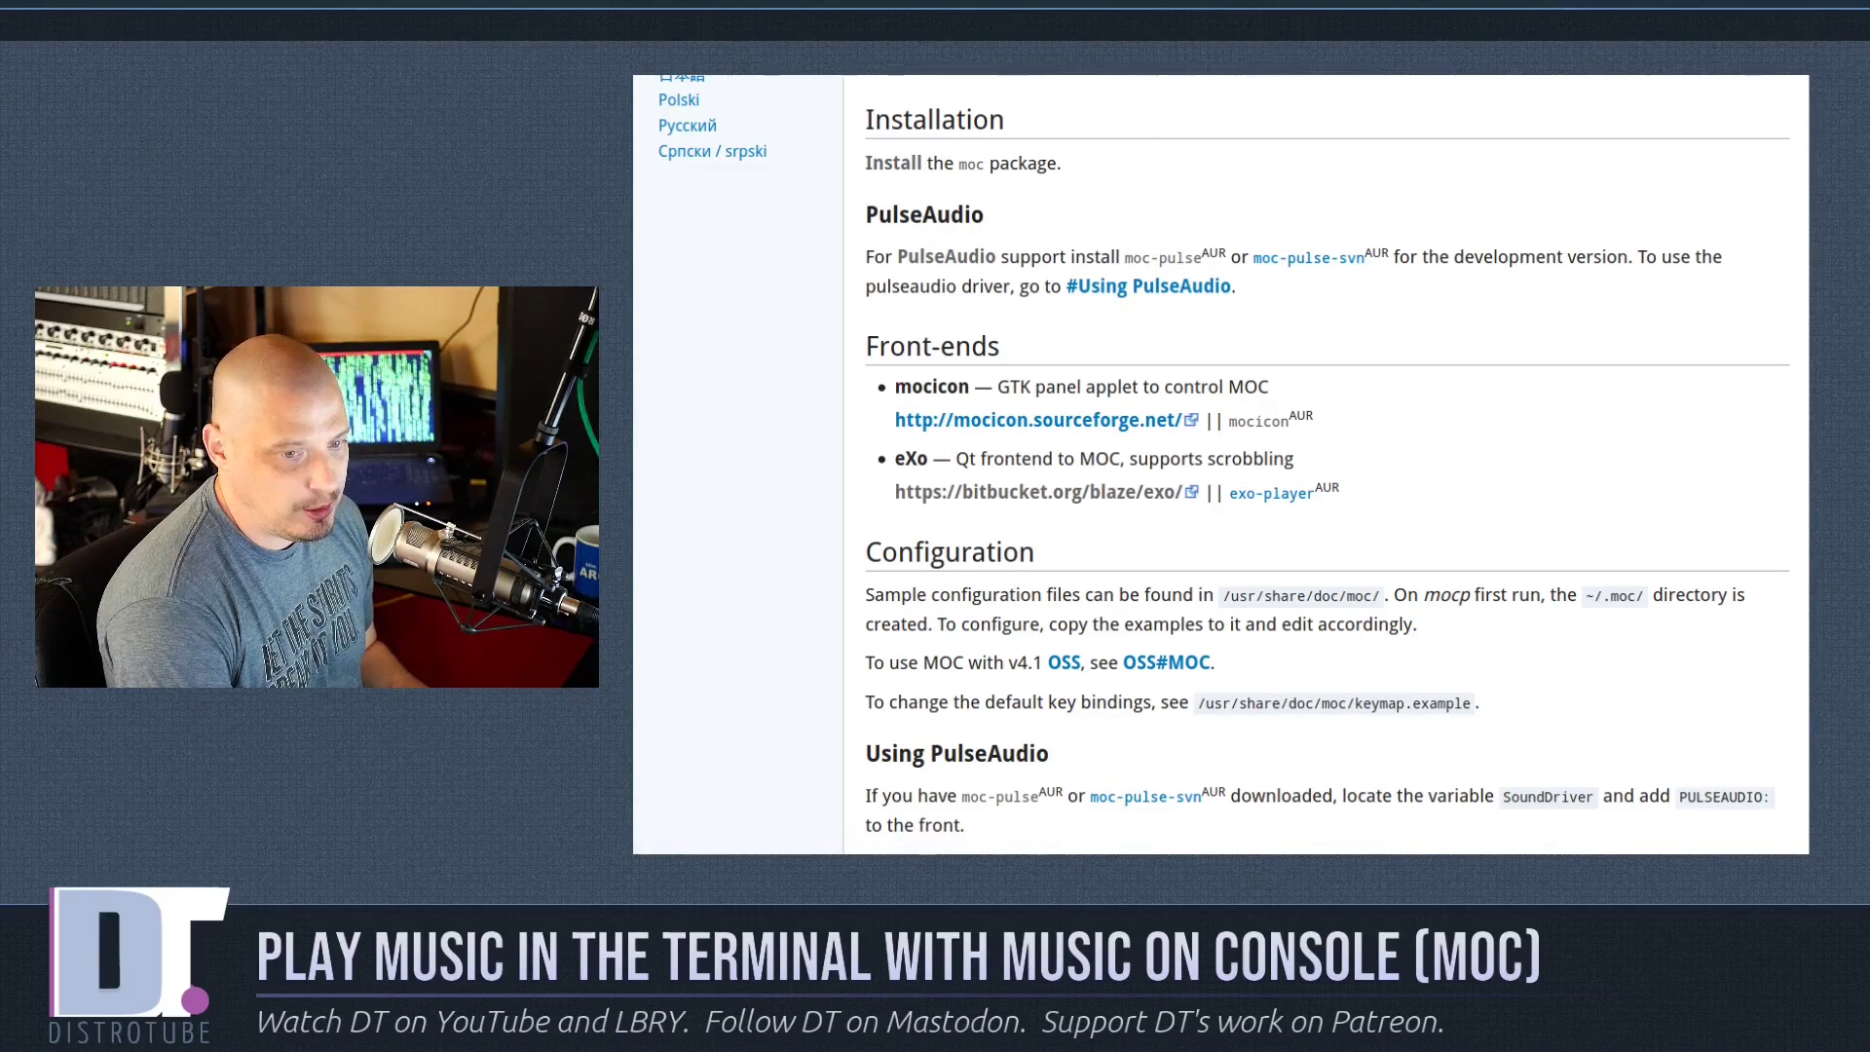
key(super+Return)
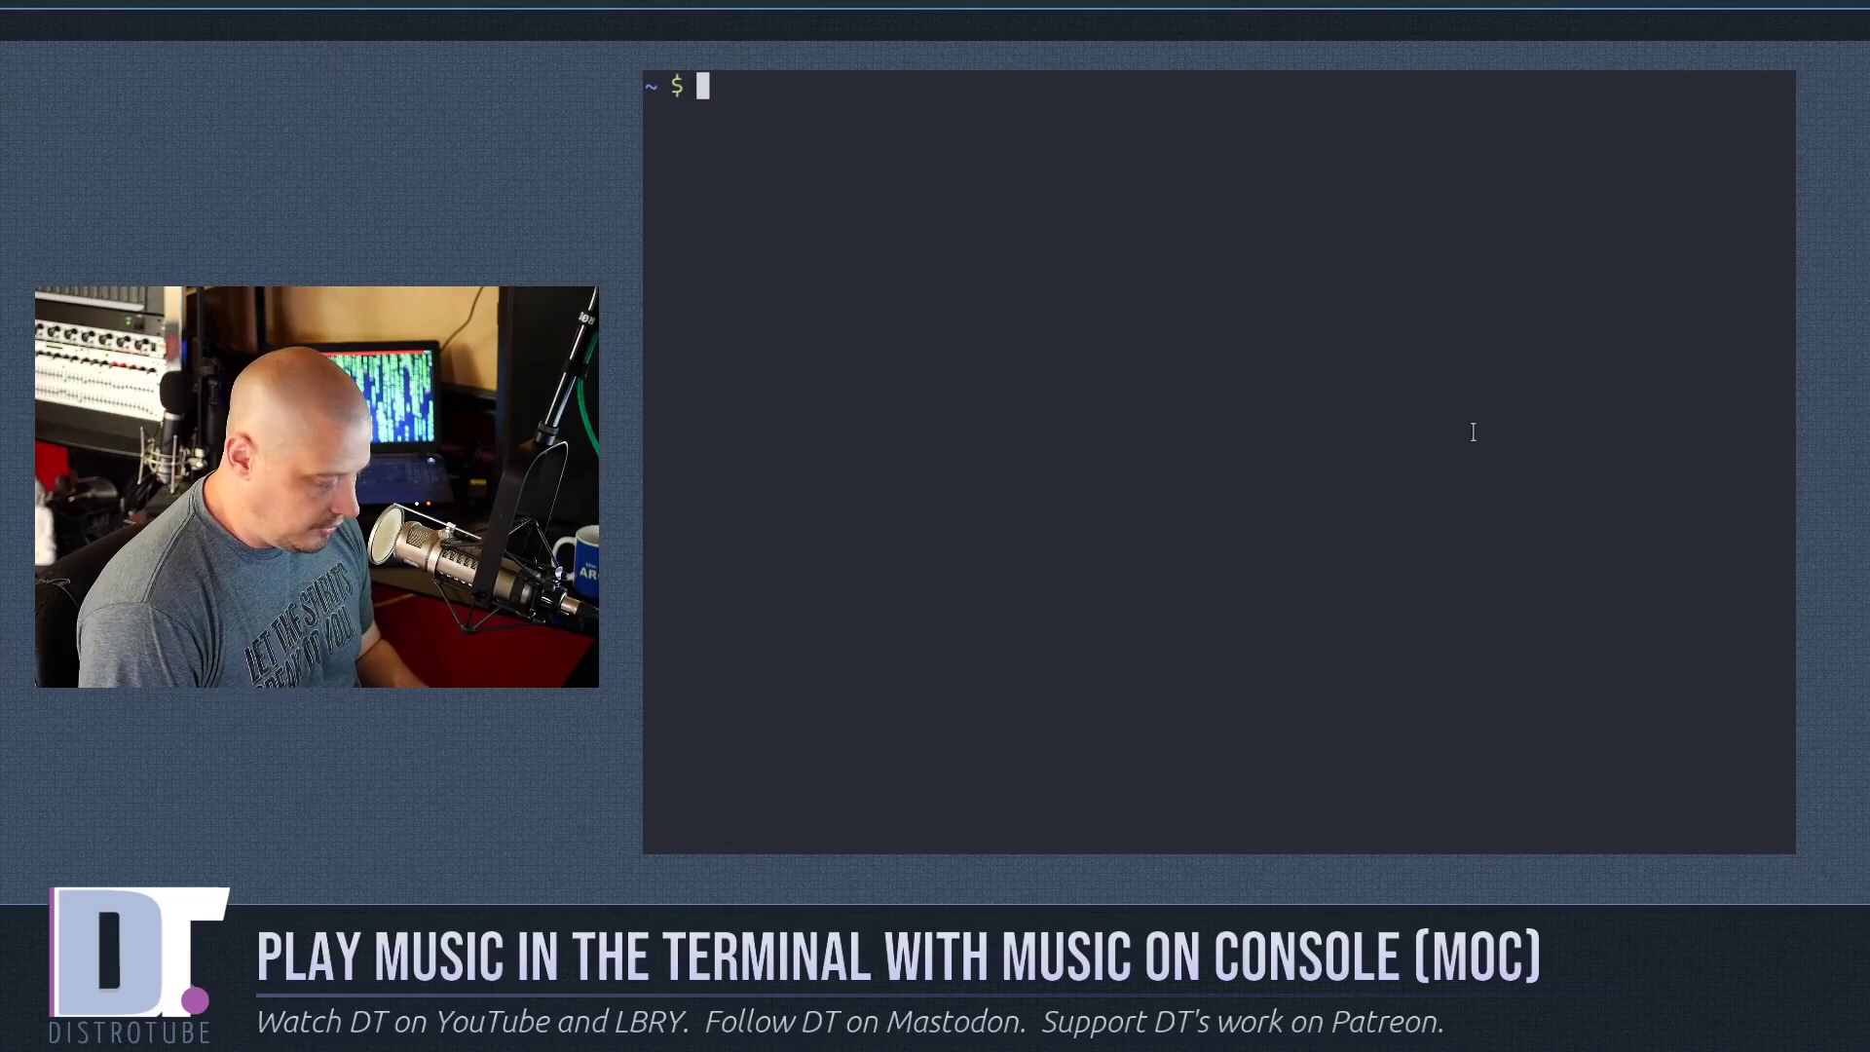
text(sudo pacman -S )
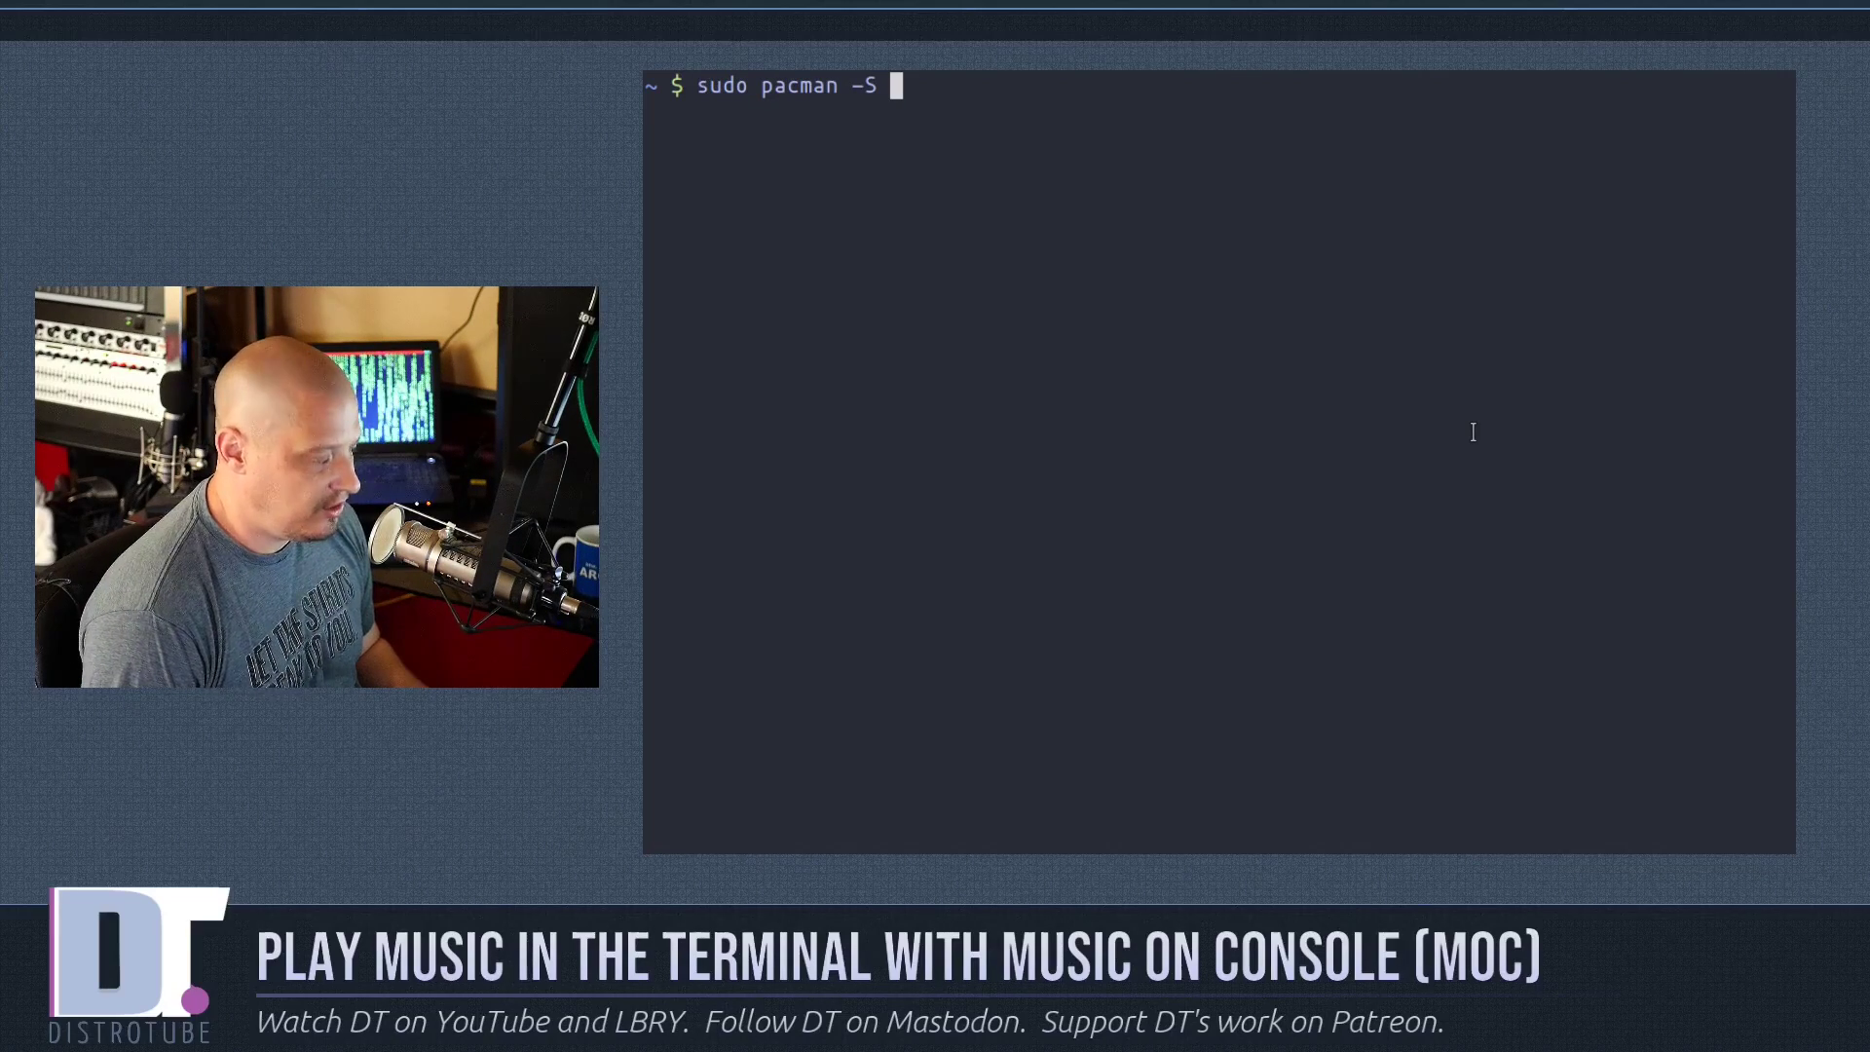
text(moc)
key(Return)
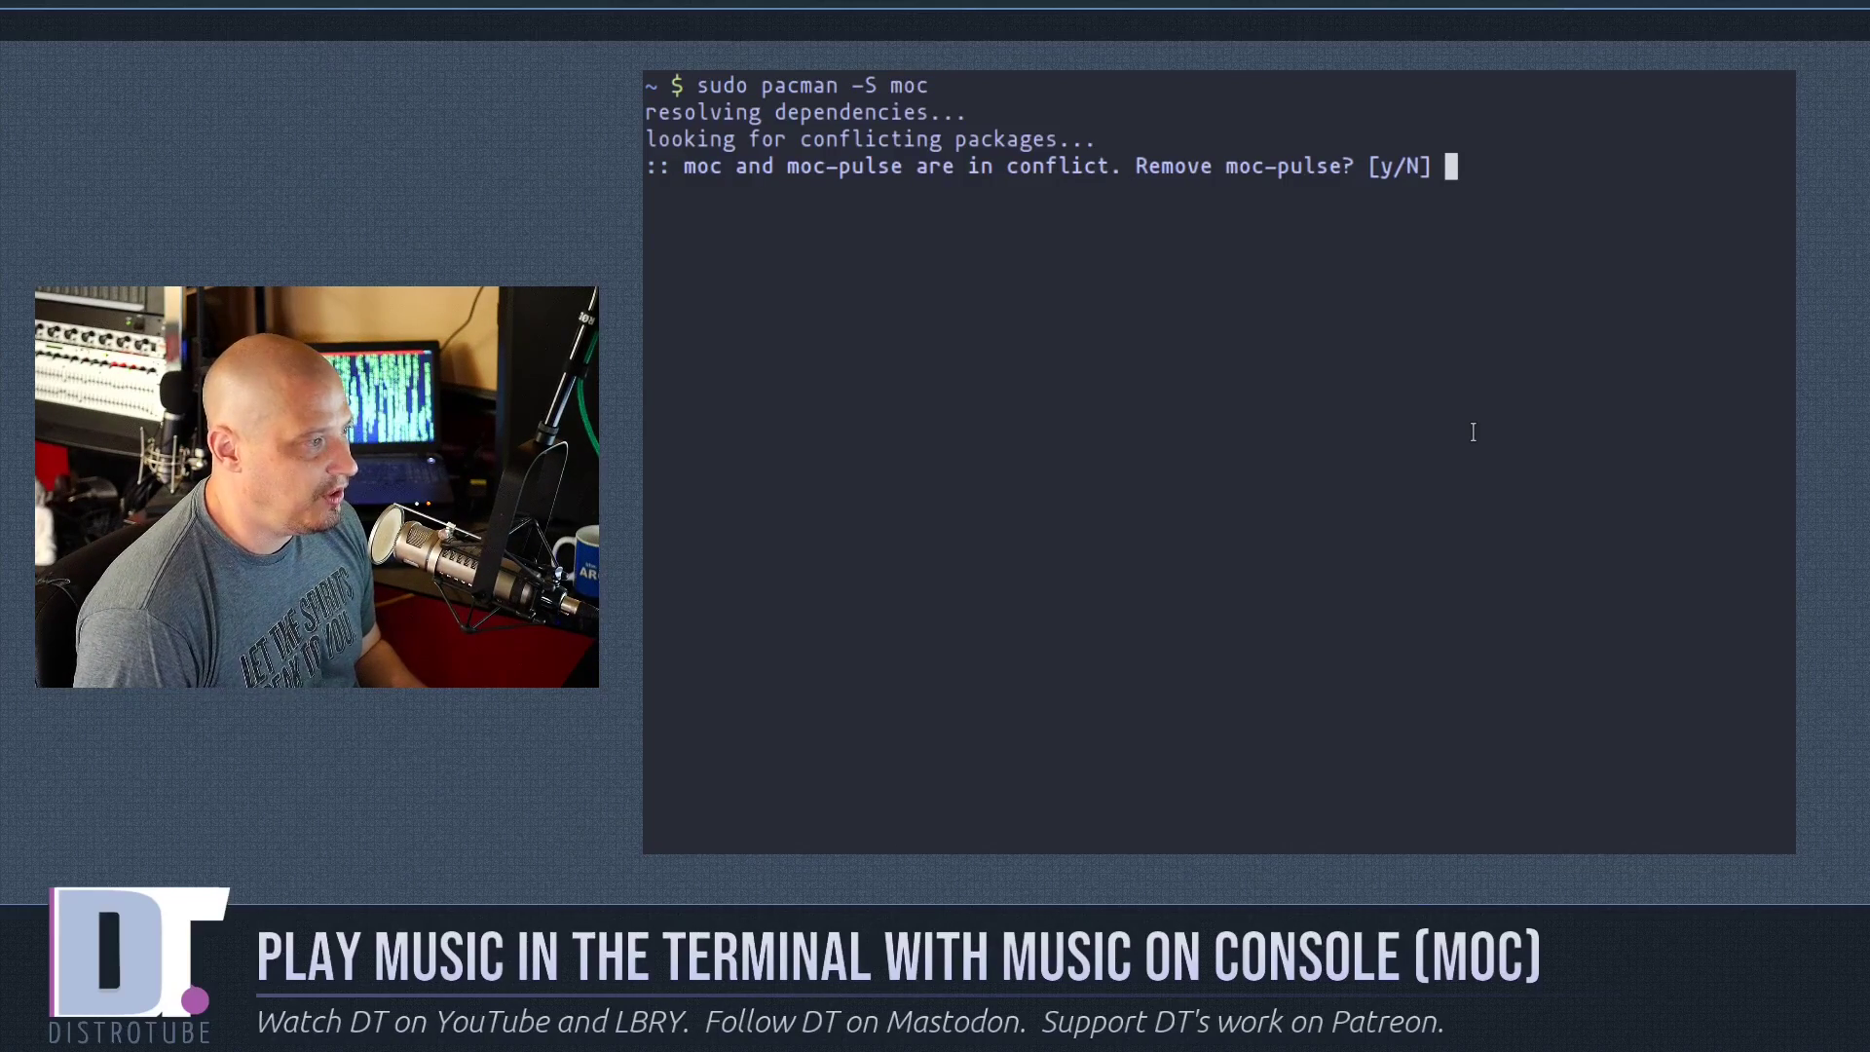
text(n)
key(Return)
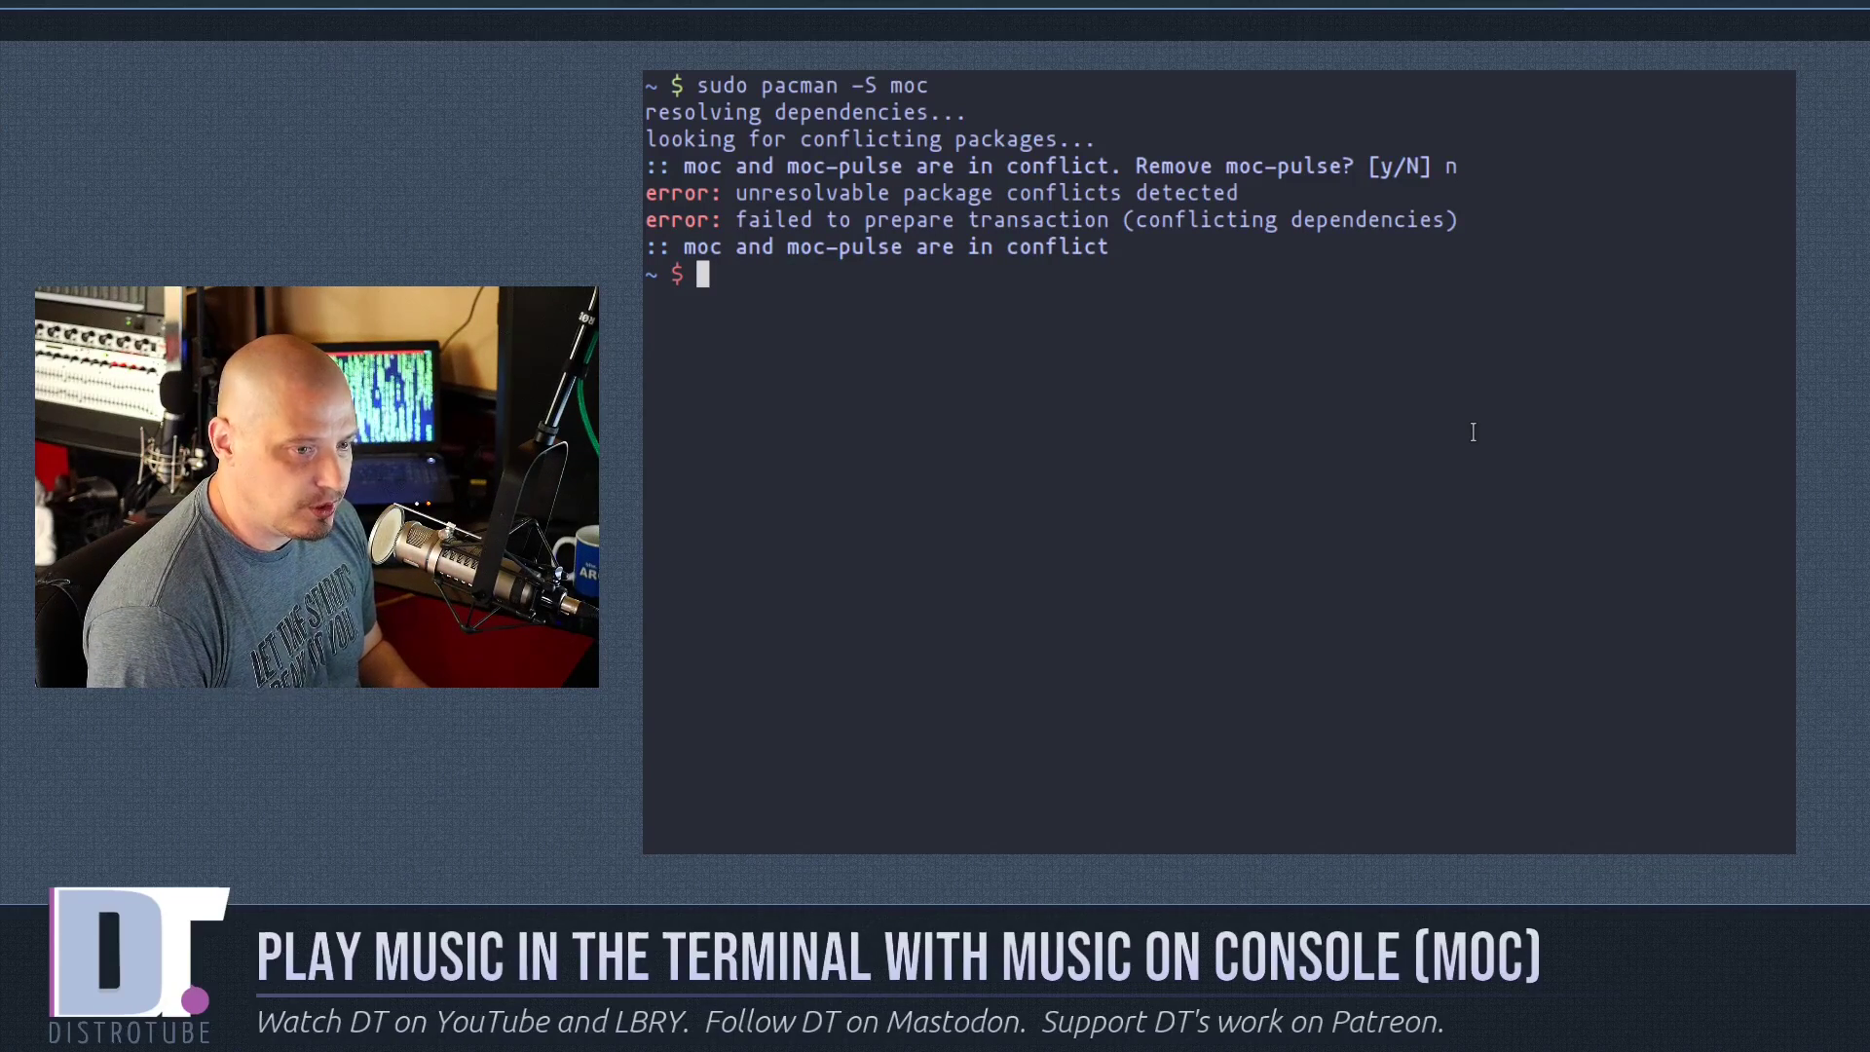
Start installing moc-pulse from the AUR with yay -S moc-pulse and abort at the clean-build question.
text(yay -S )
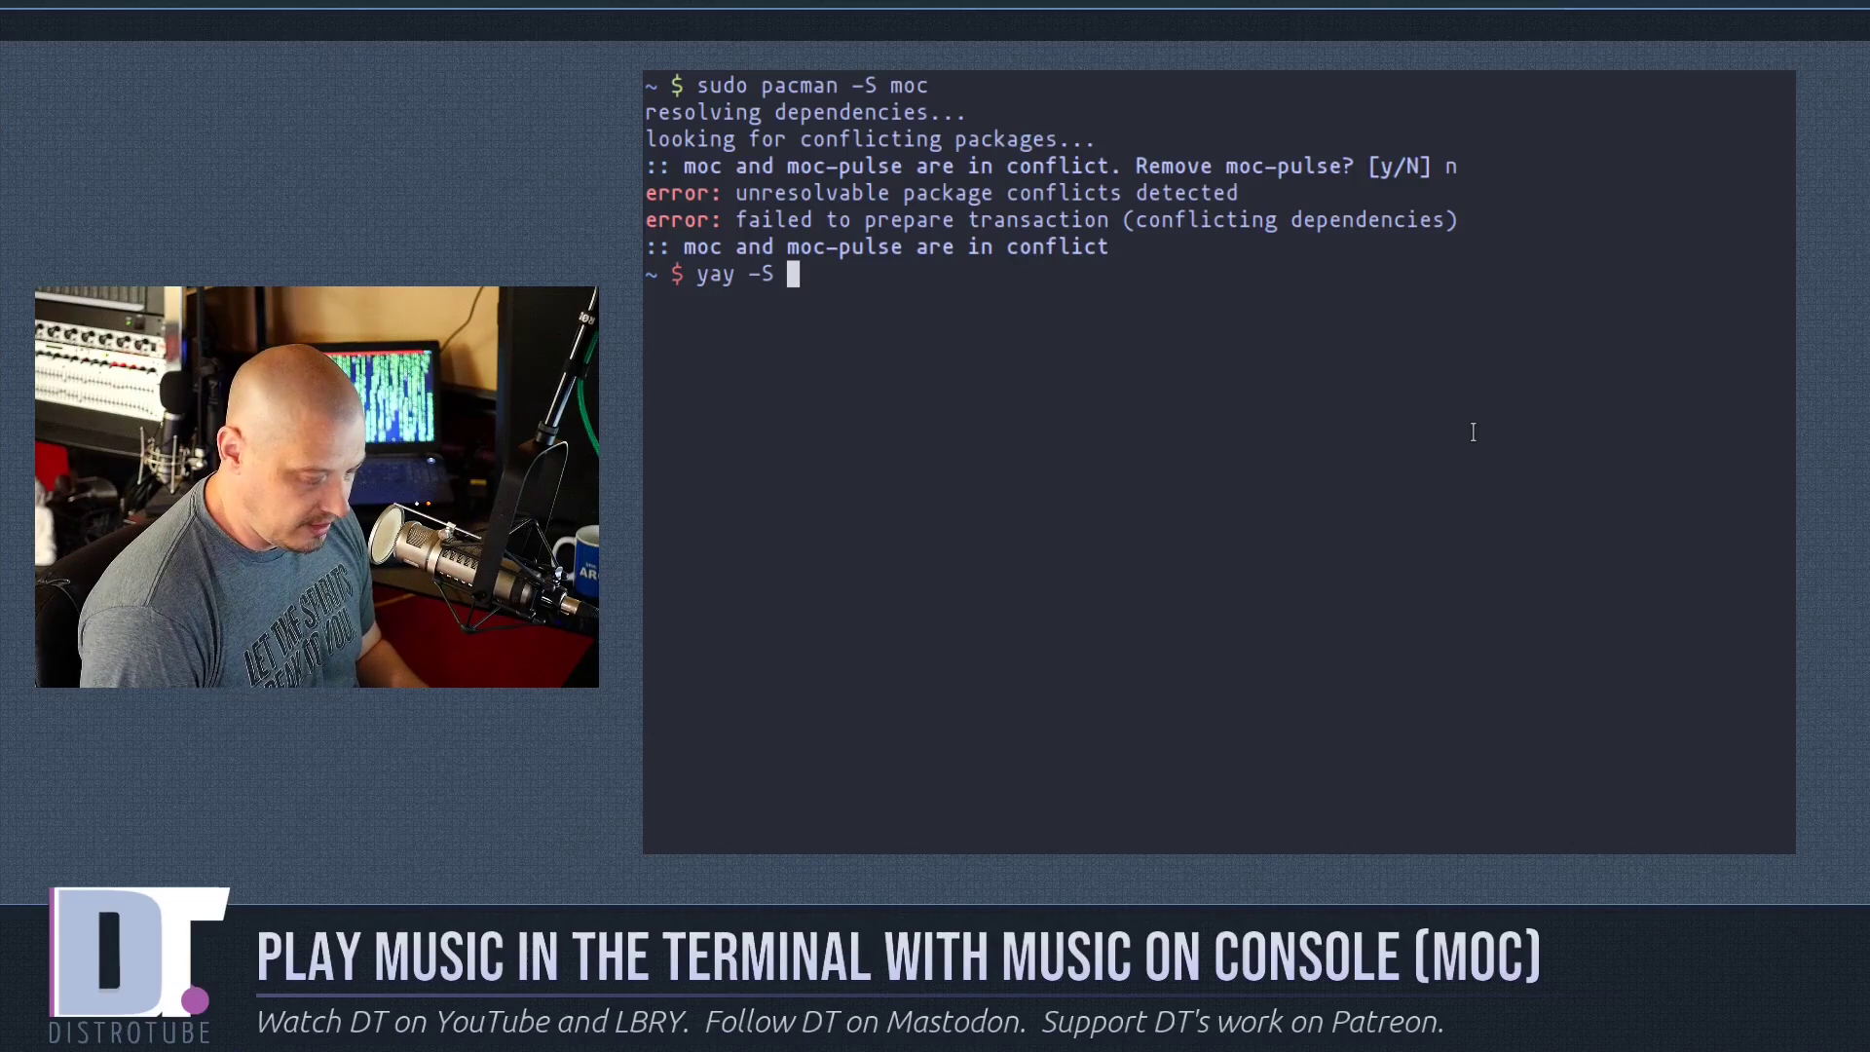
text(moc-pulsed)
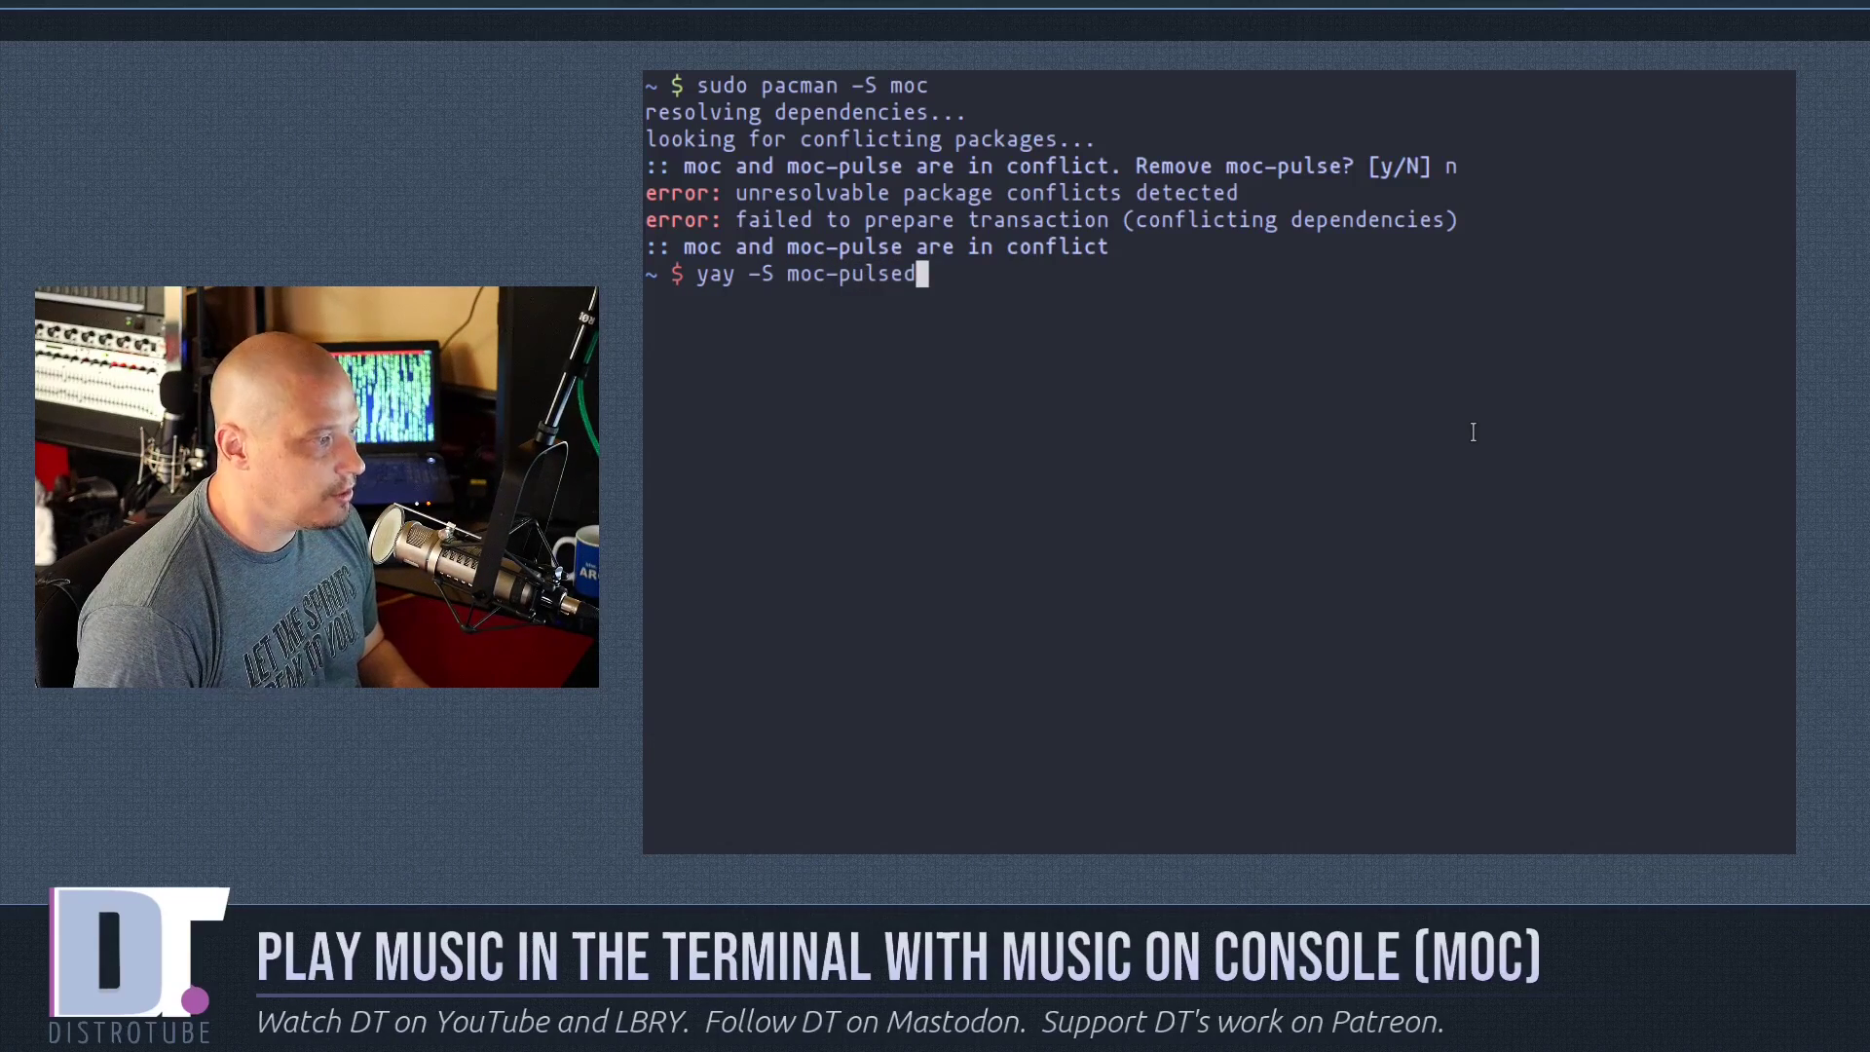
key(BackSpace)
key(Return)
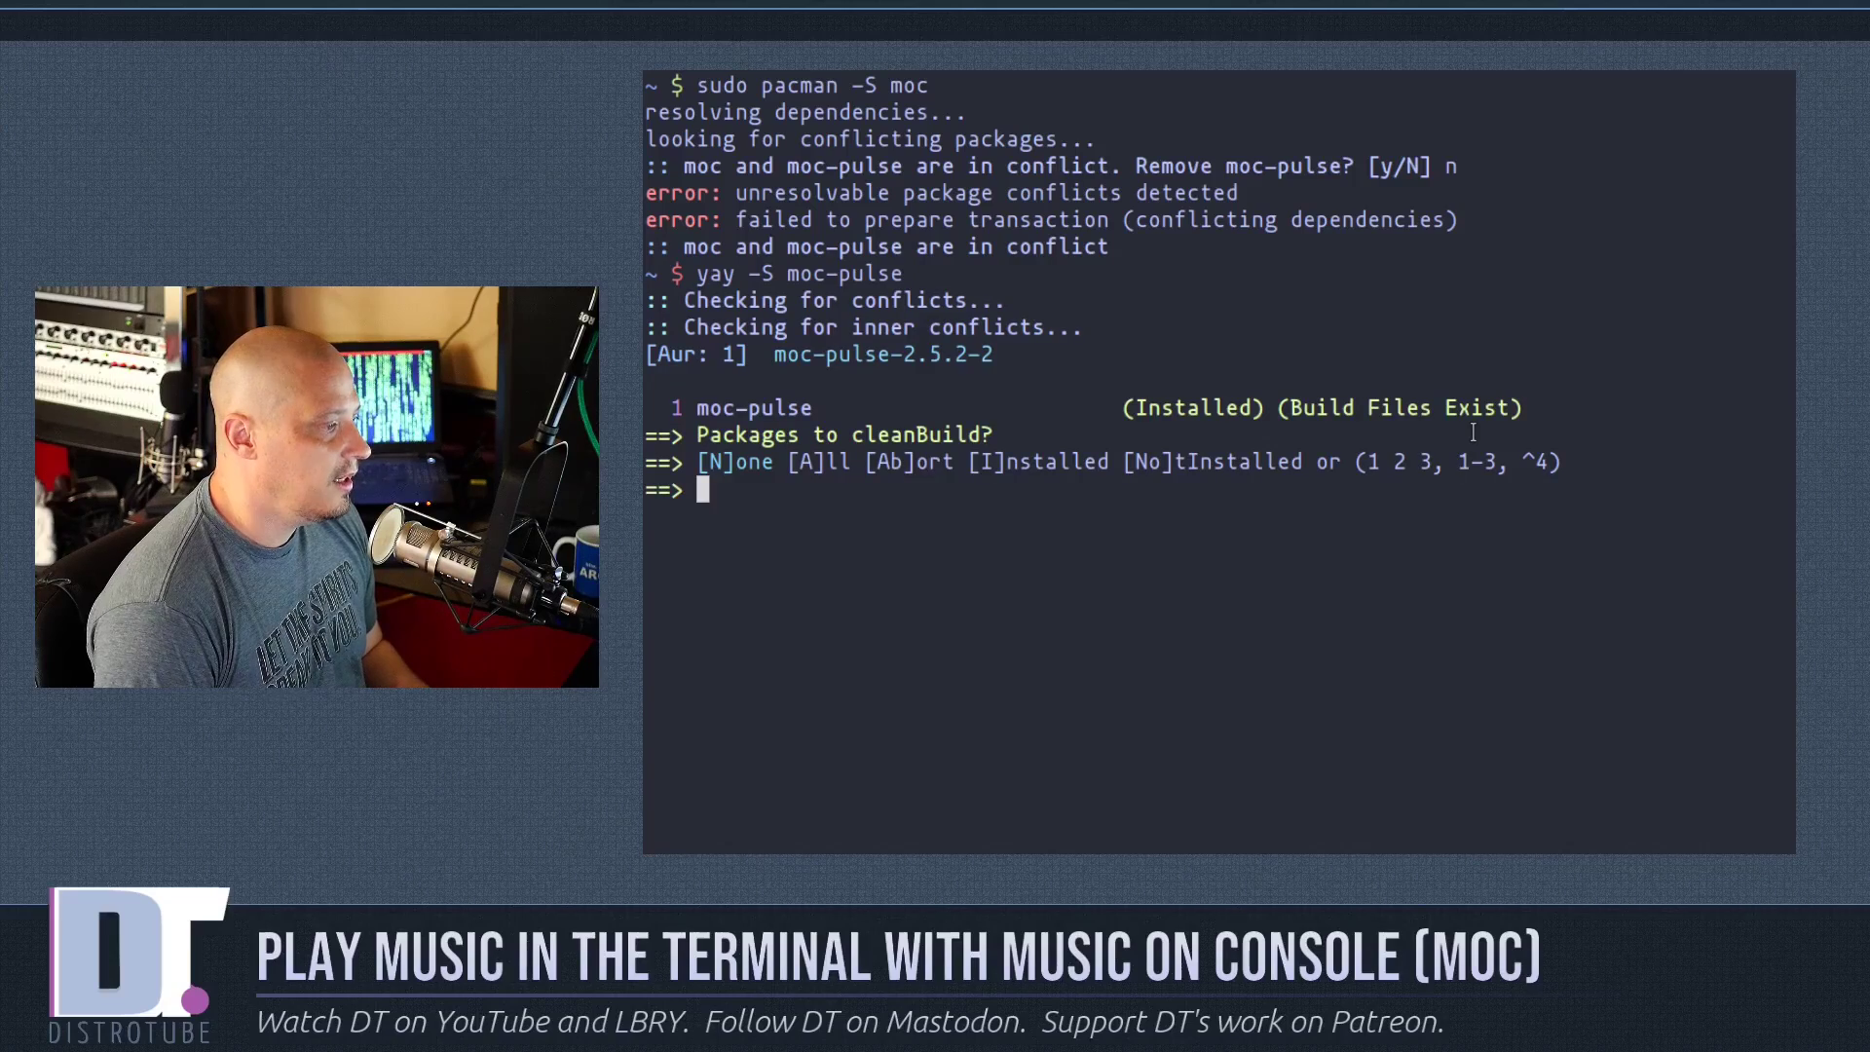
key(ctrl+c)
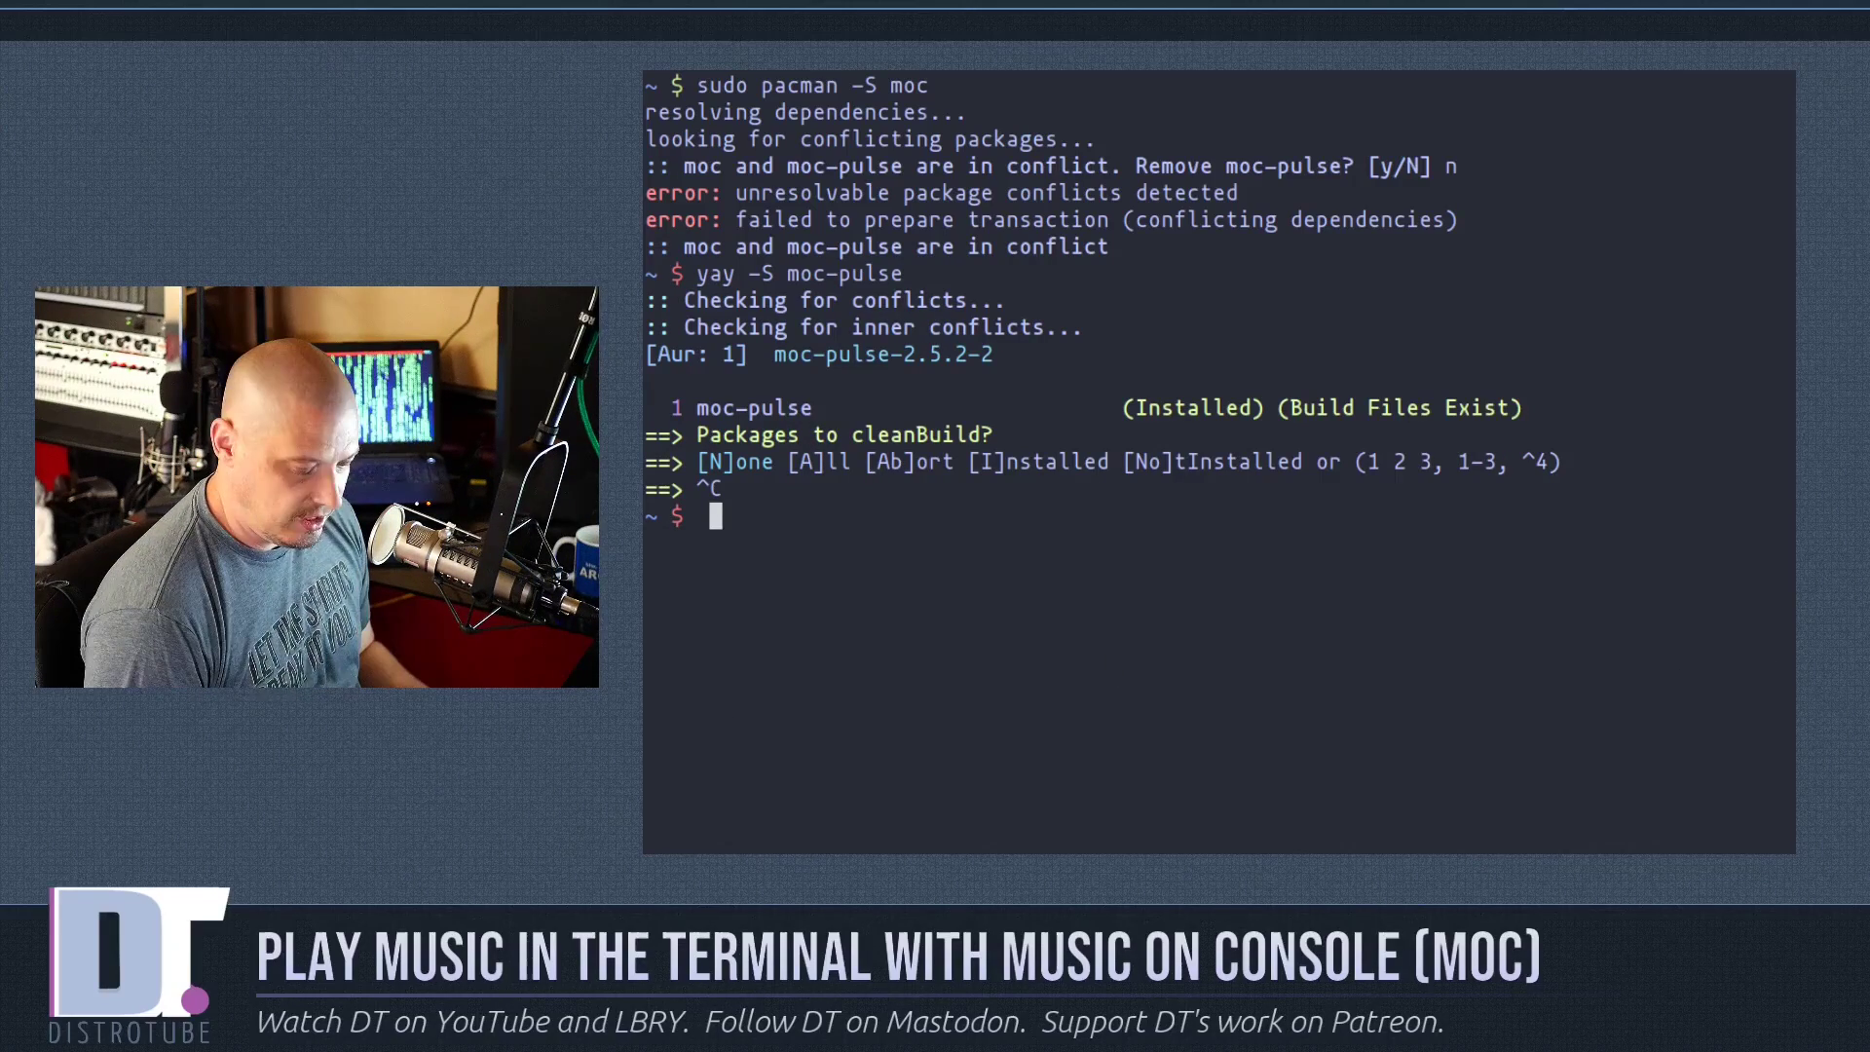
Run mocp to view the player's interface, quit it and clear the terminal.
text(mocp)
key(Return)
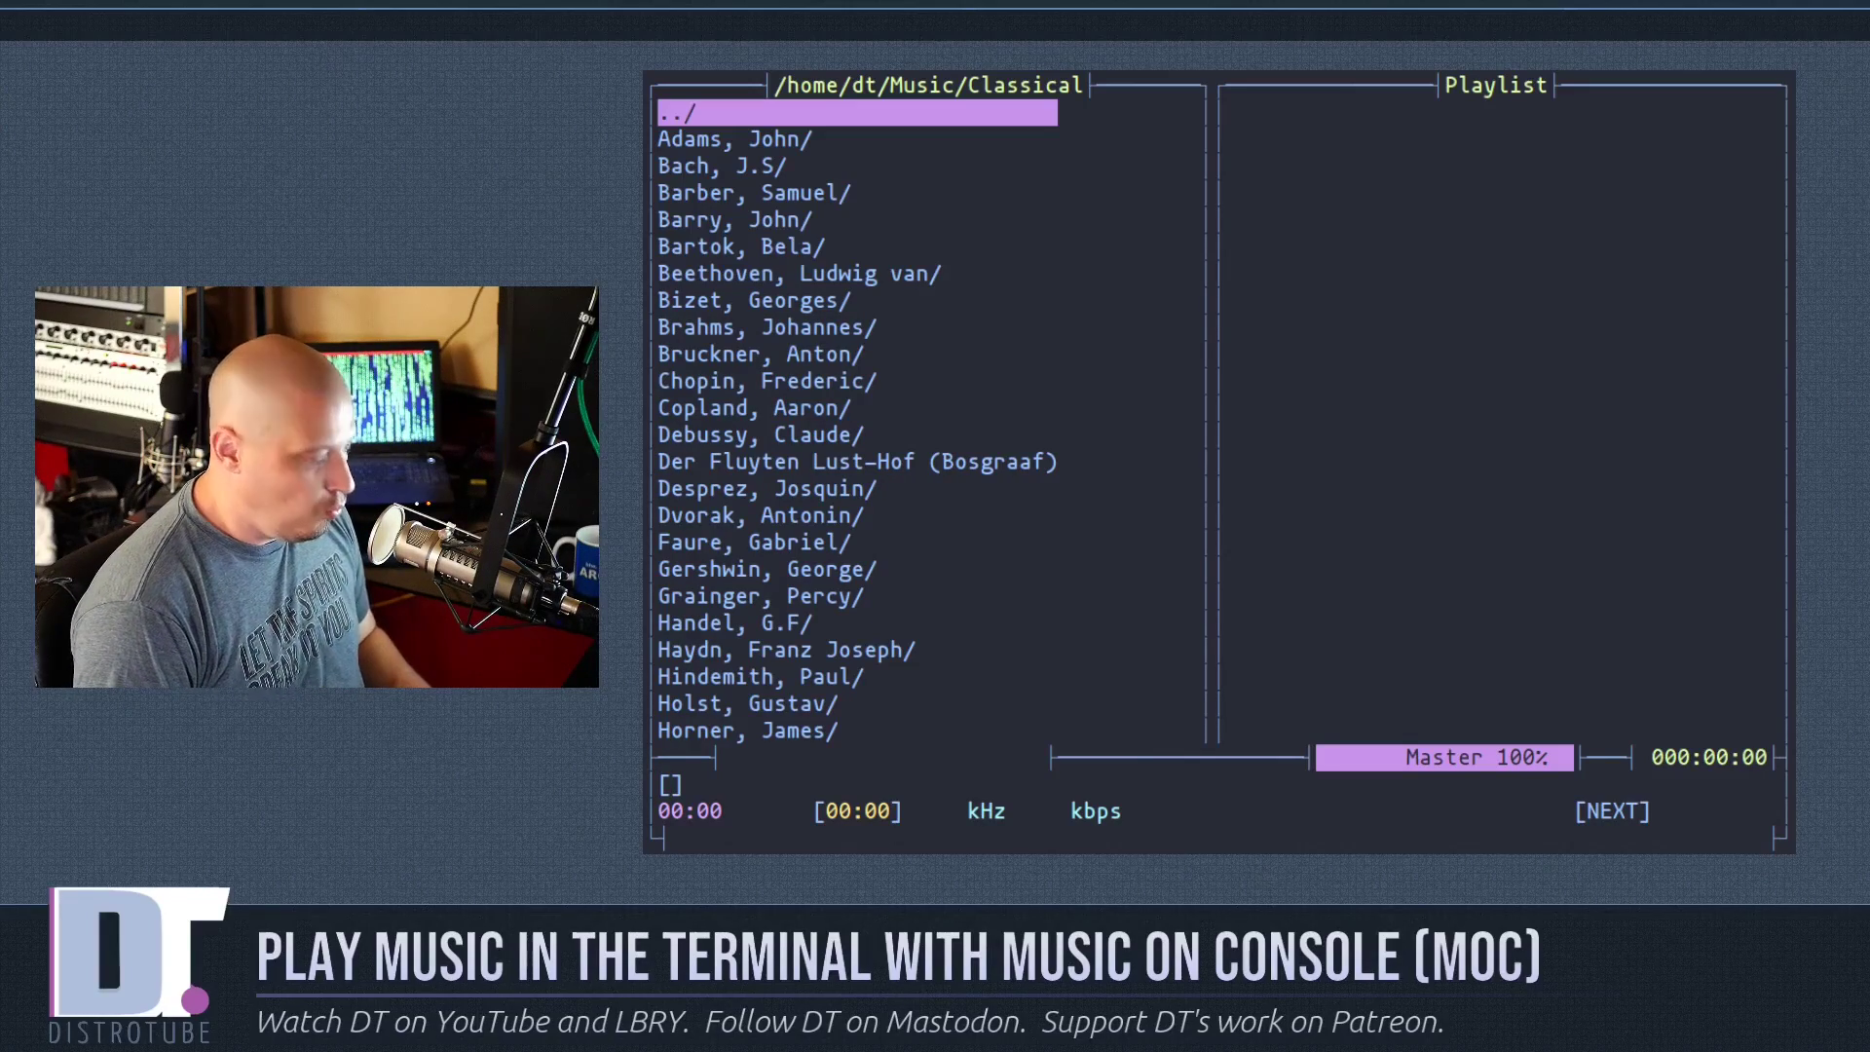
text(qclear)
key(Return)
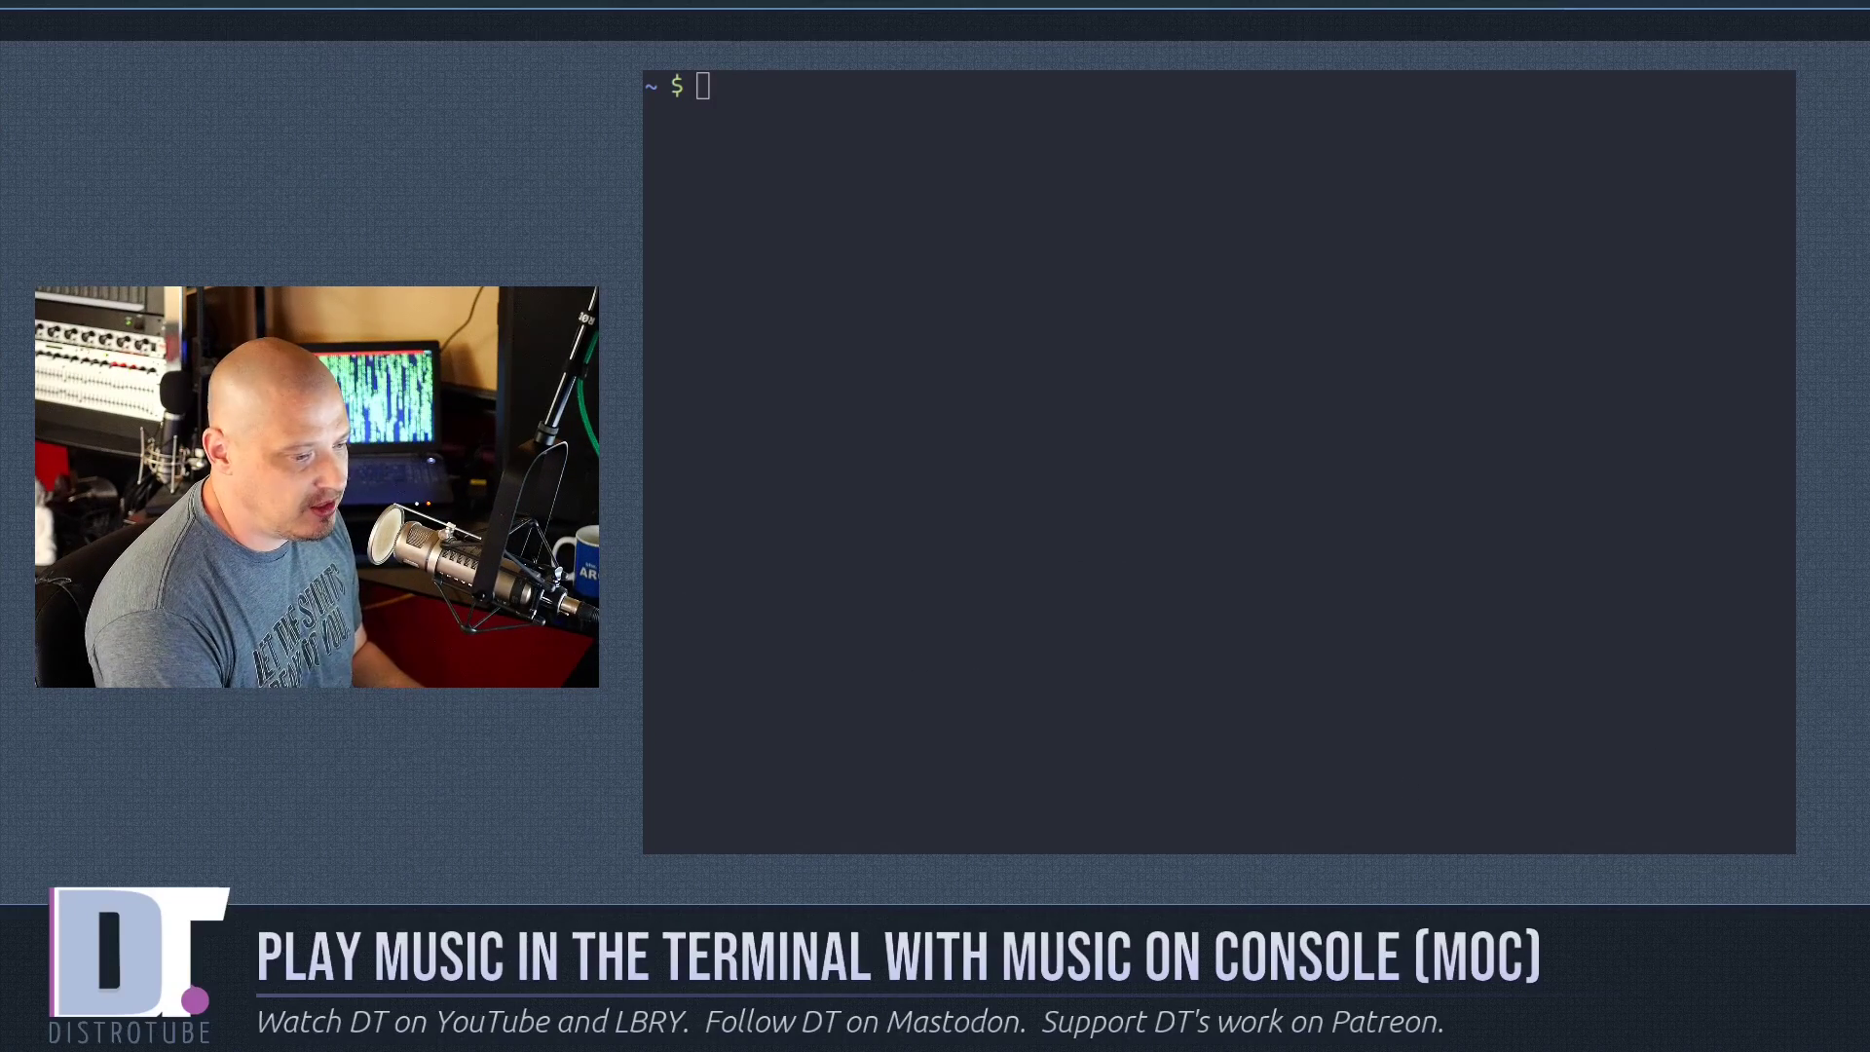
Consult the wiki's Front-ends section and start installing mocicon with yay -S mocicon, aborting at the clean-build question.
key(super+2)
scroll(1372, 475, down, 3)
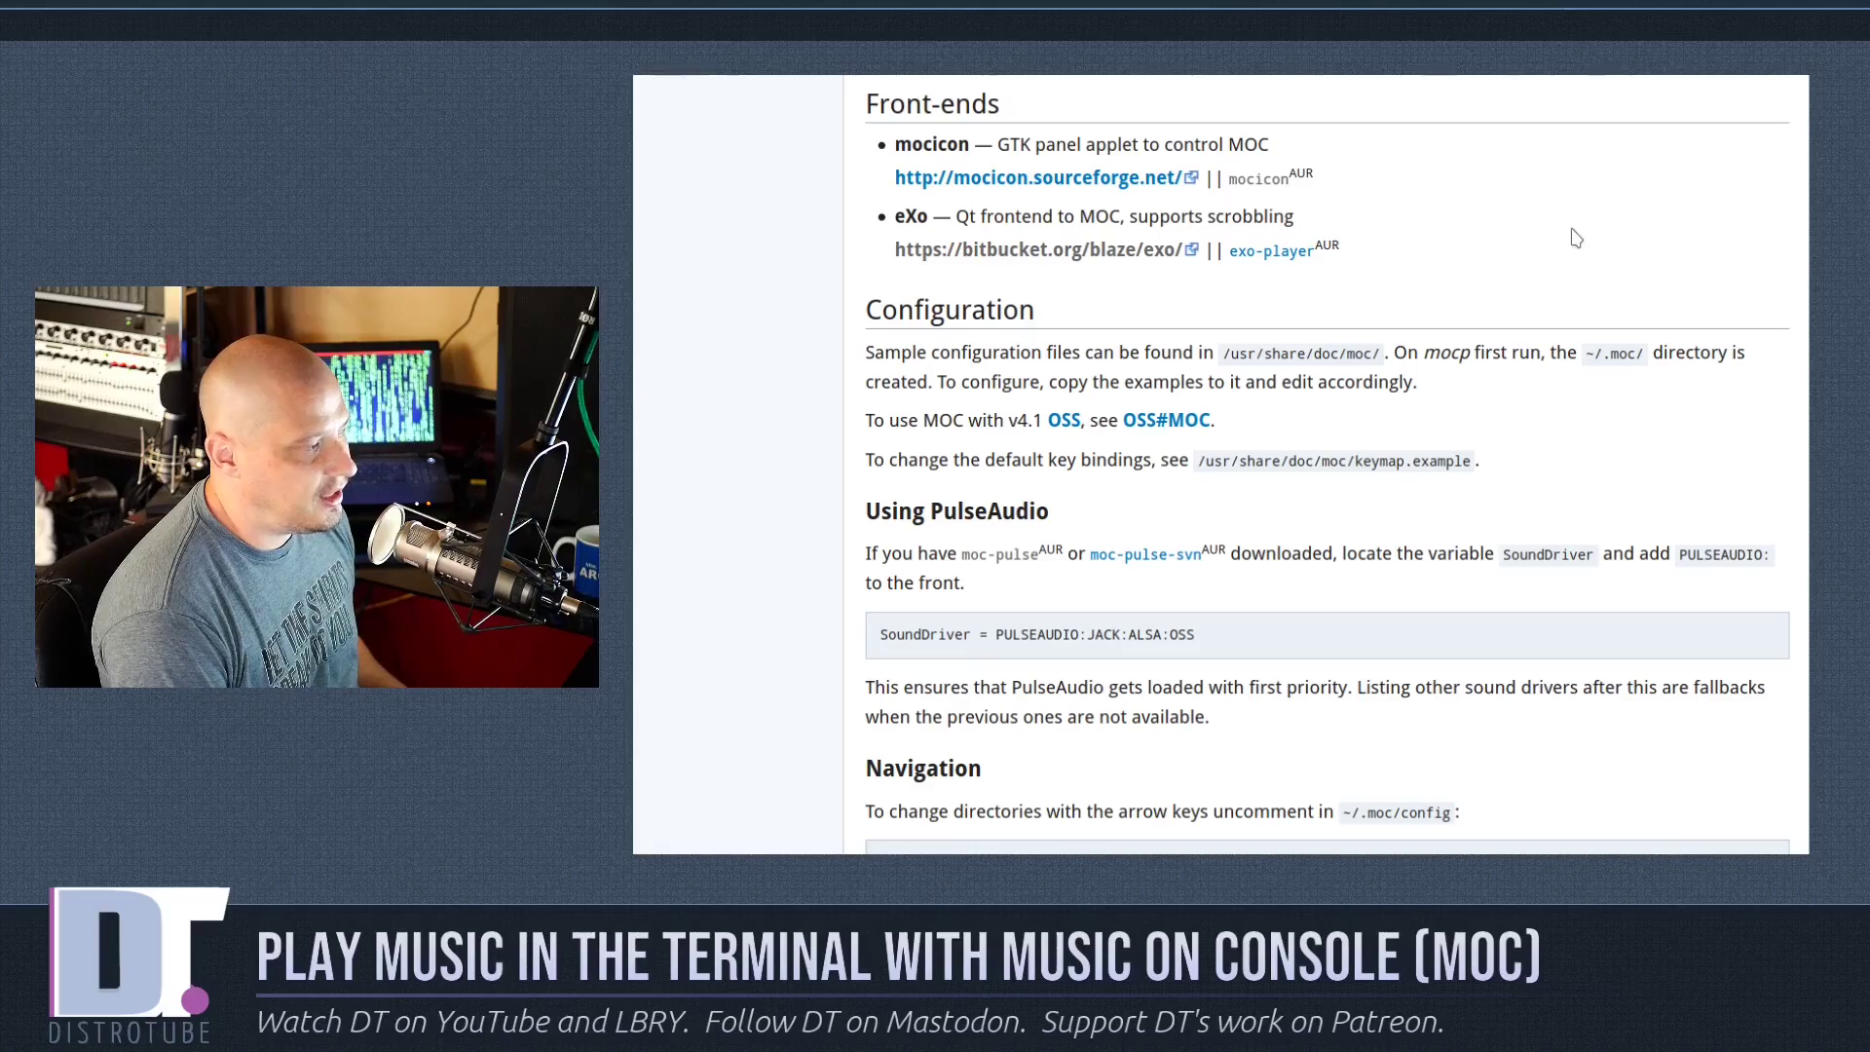
key(super+Return)
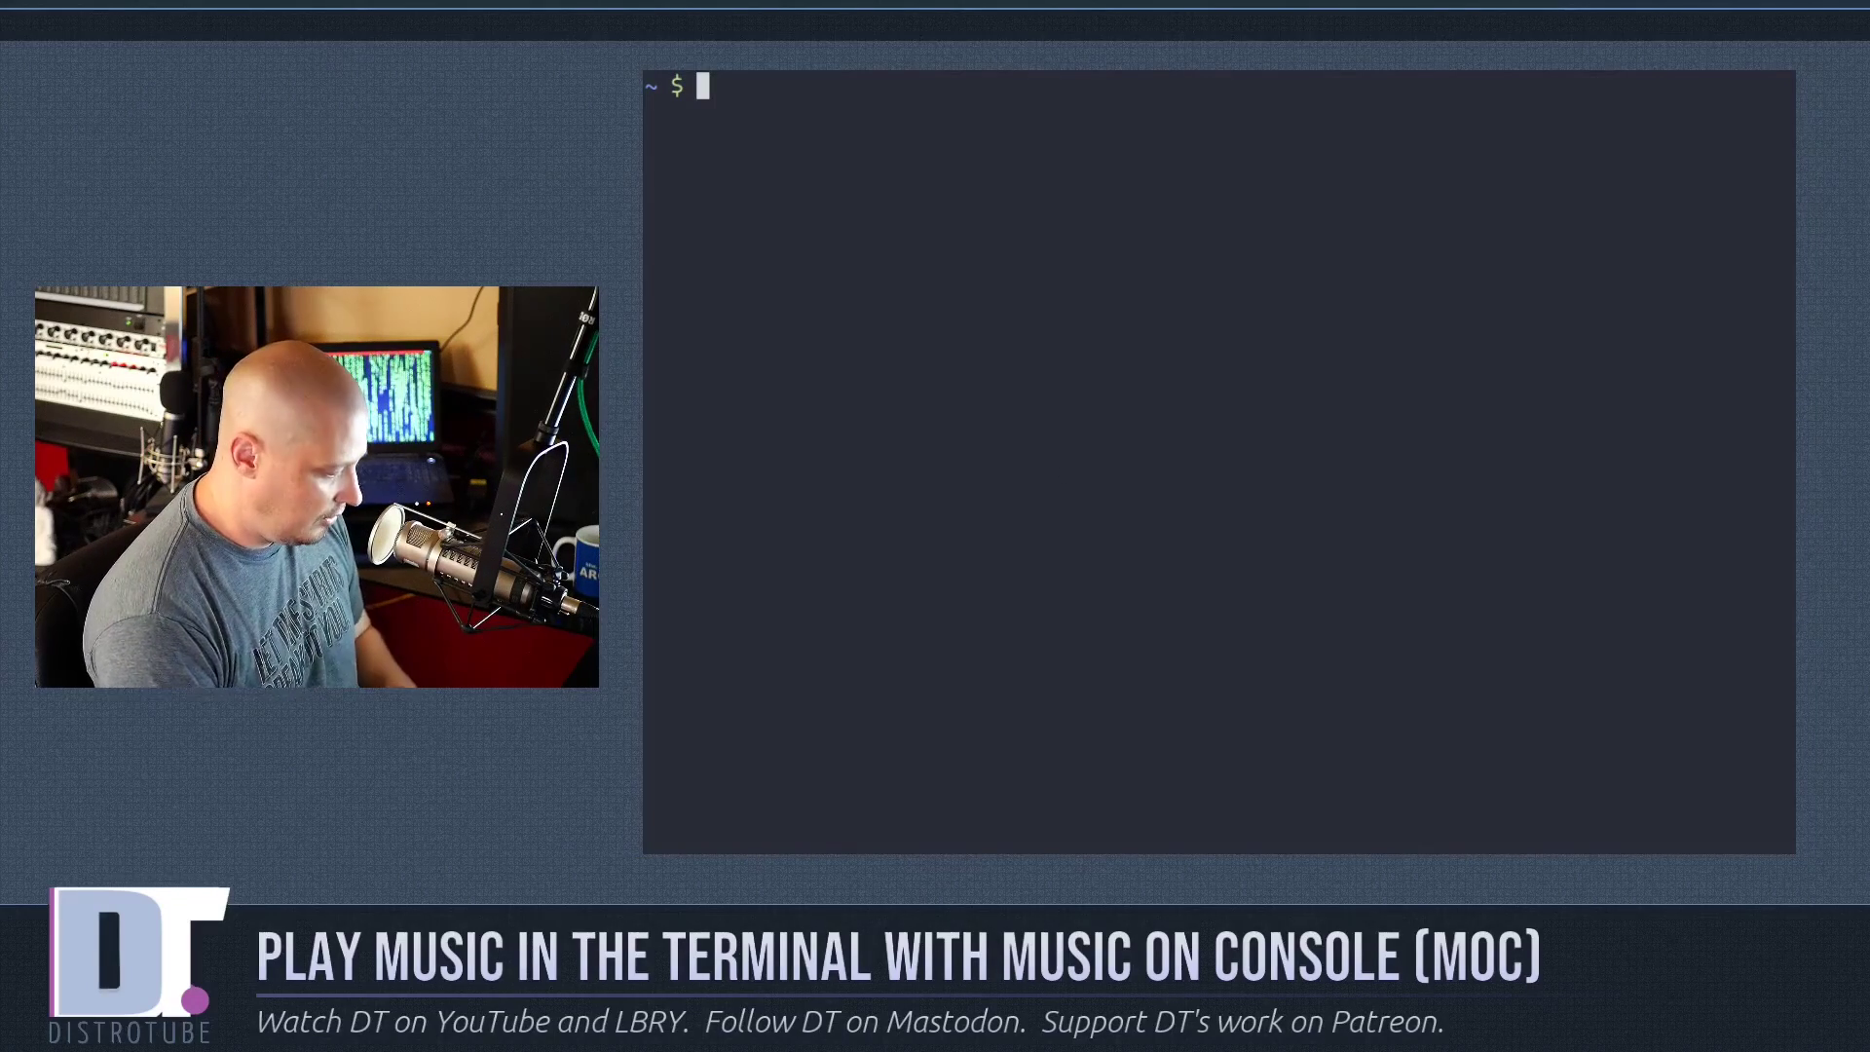
text(yay -S )
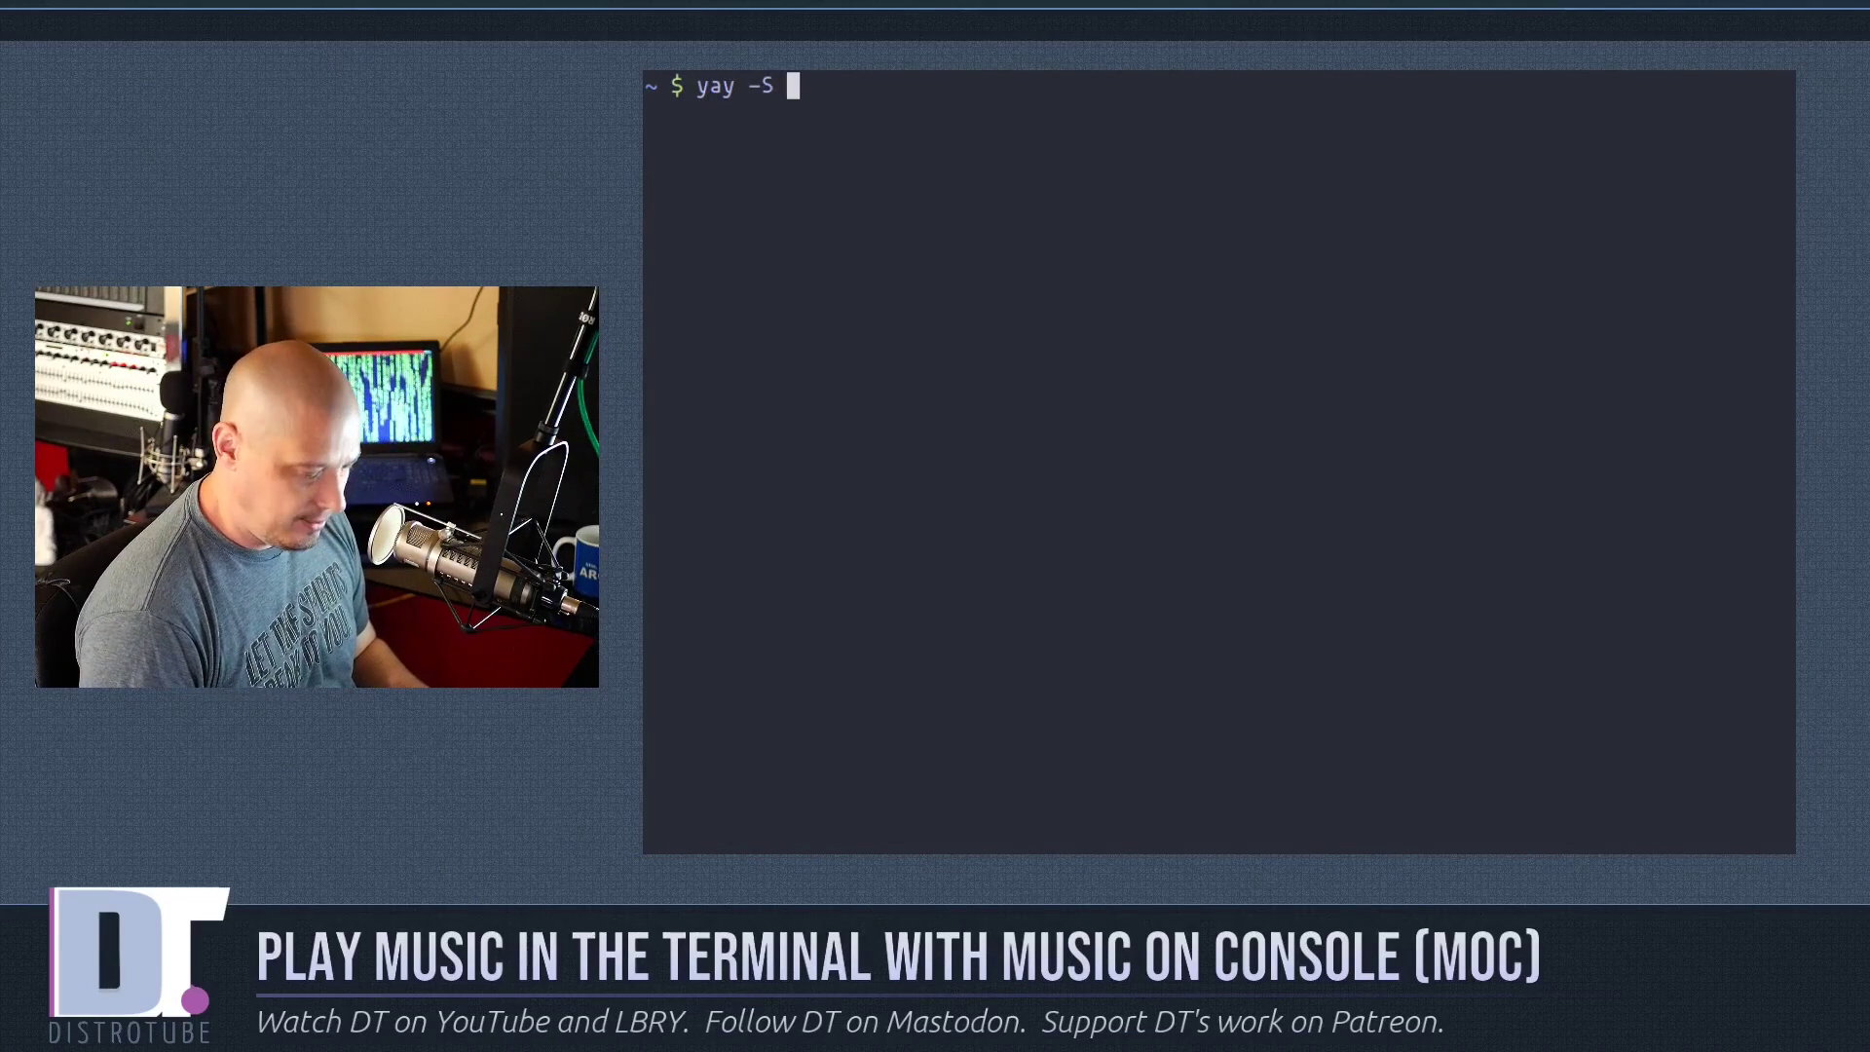
text(mocicoh)
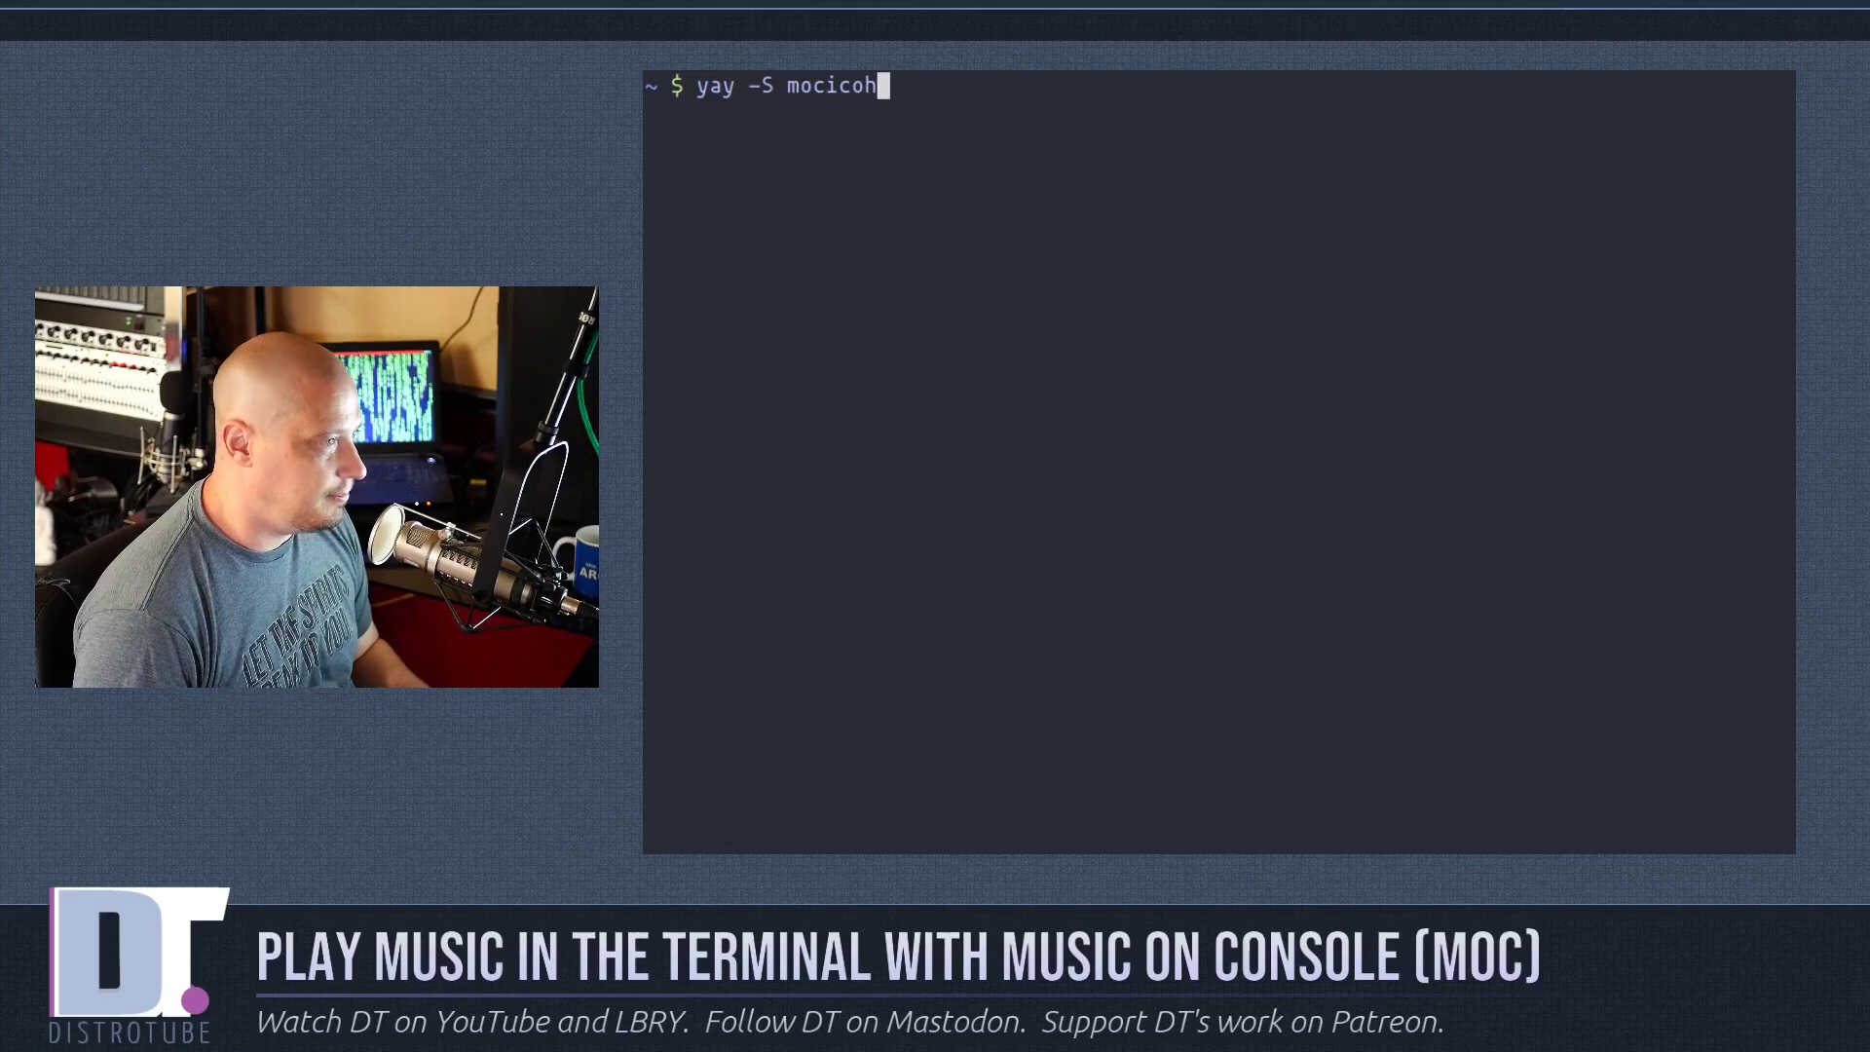
key(BackSpace)
text(n)
key(Return)
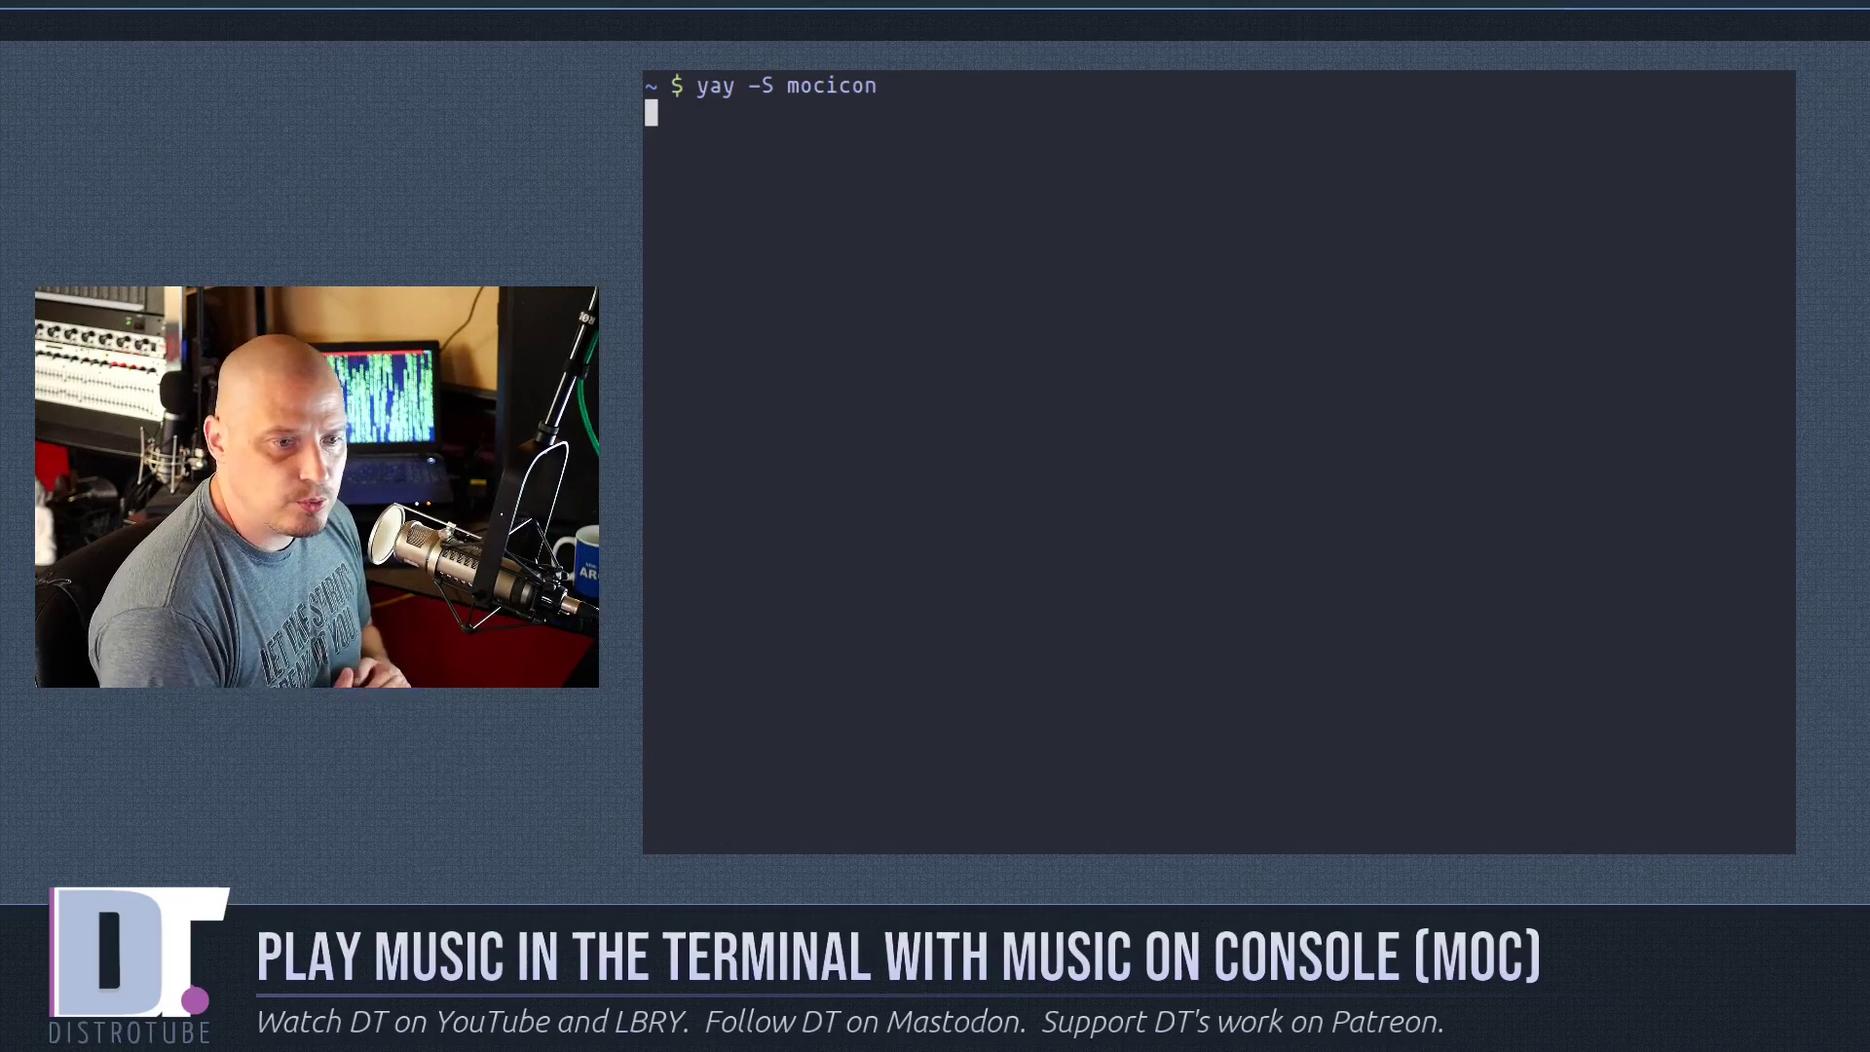
key(ctrl+c)
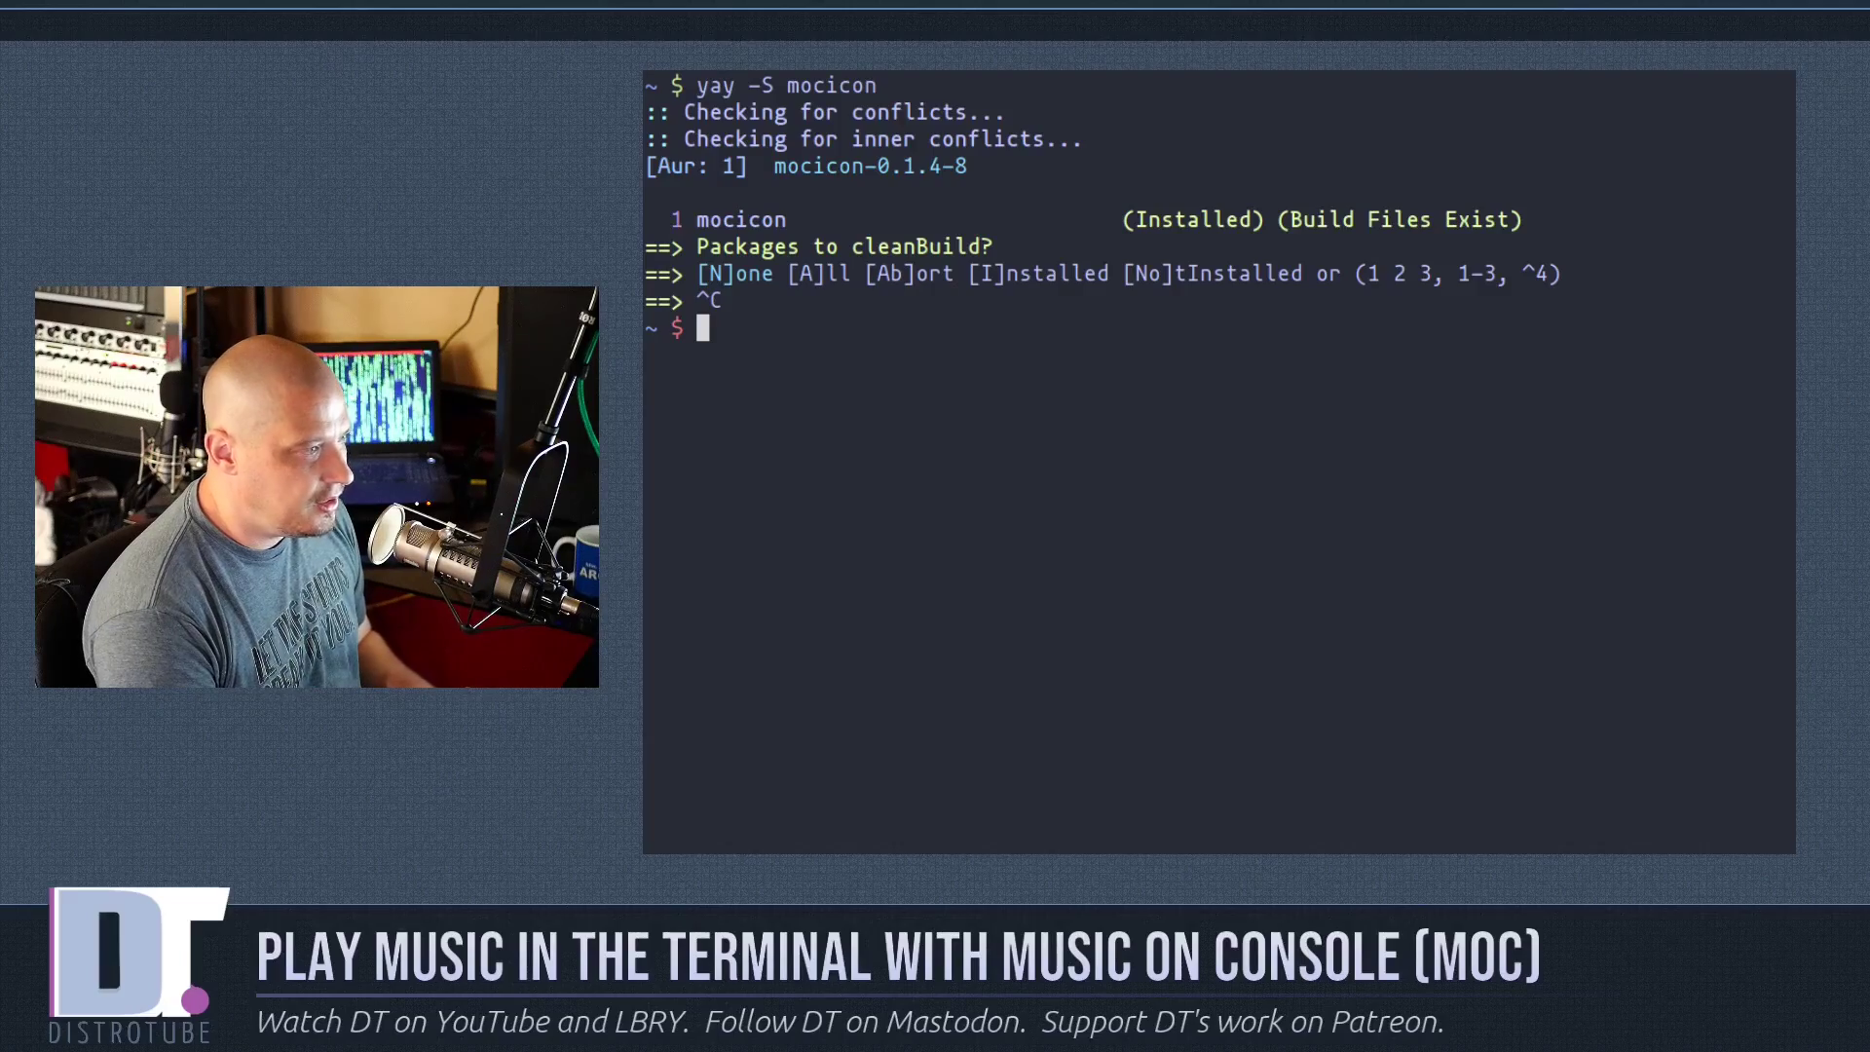
Run mocicon from the terminal and use its tray applet to launch MOC.
text(mocicon)
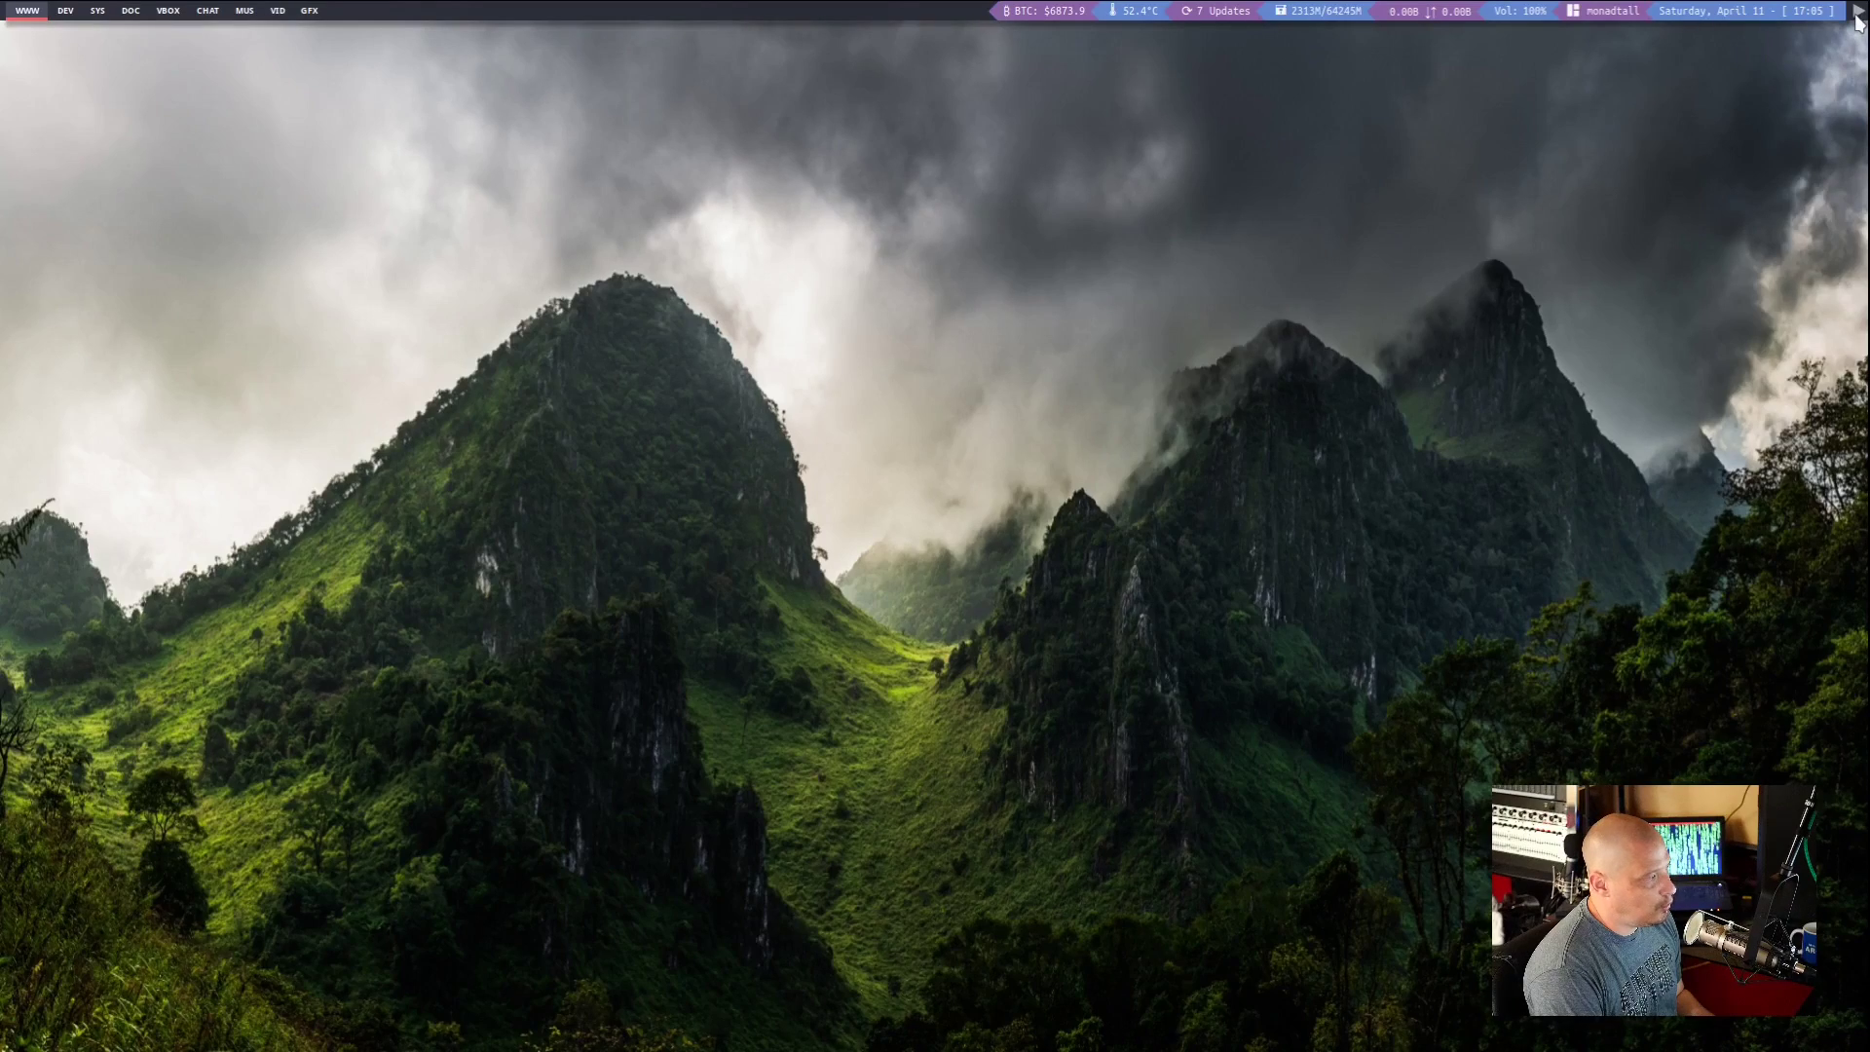
click(1856, 14)
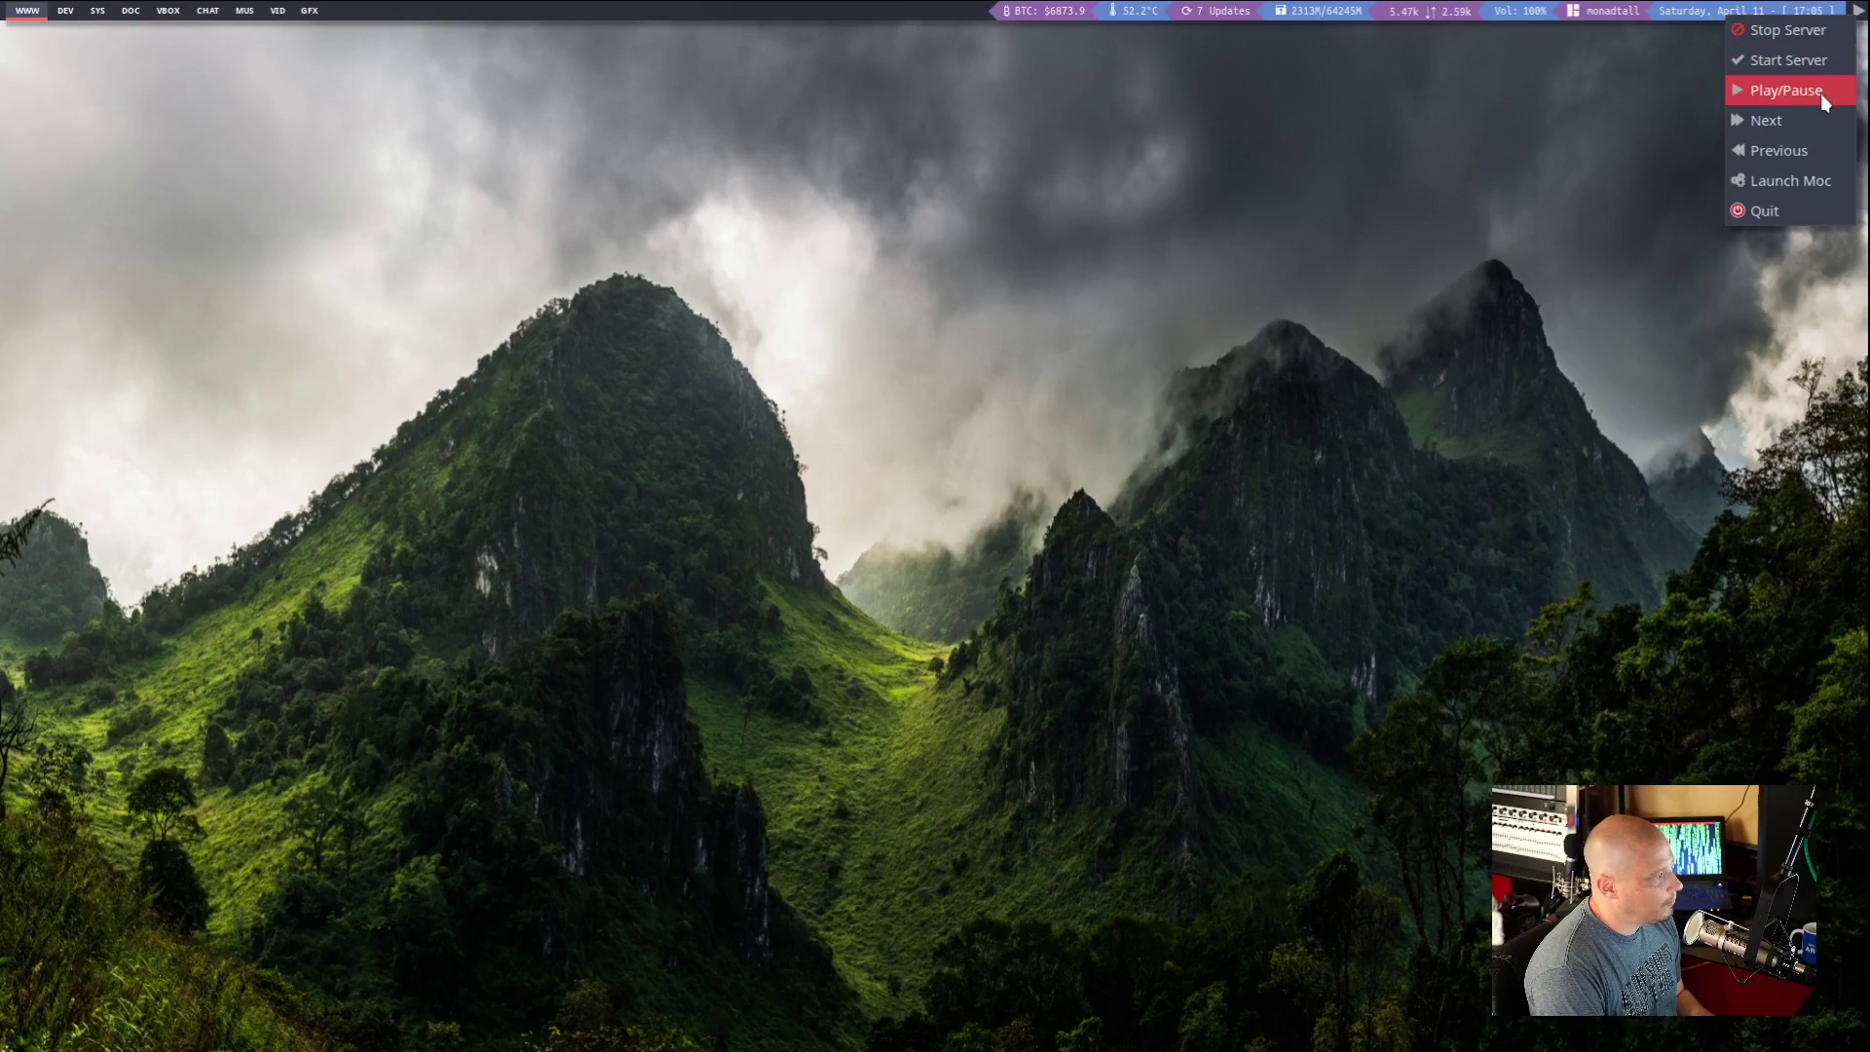
click(1831, 187)
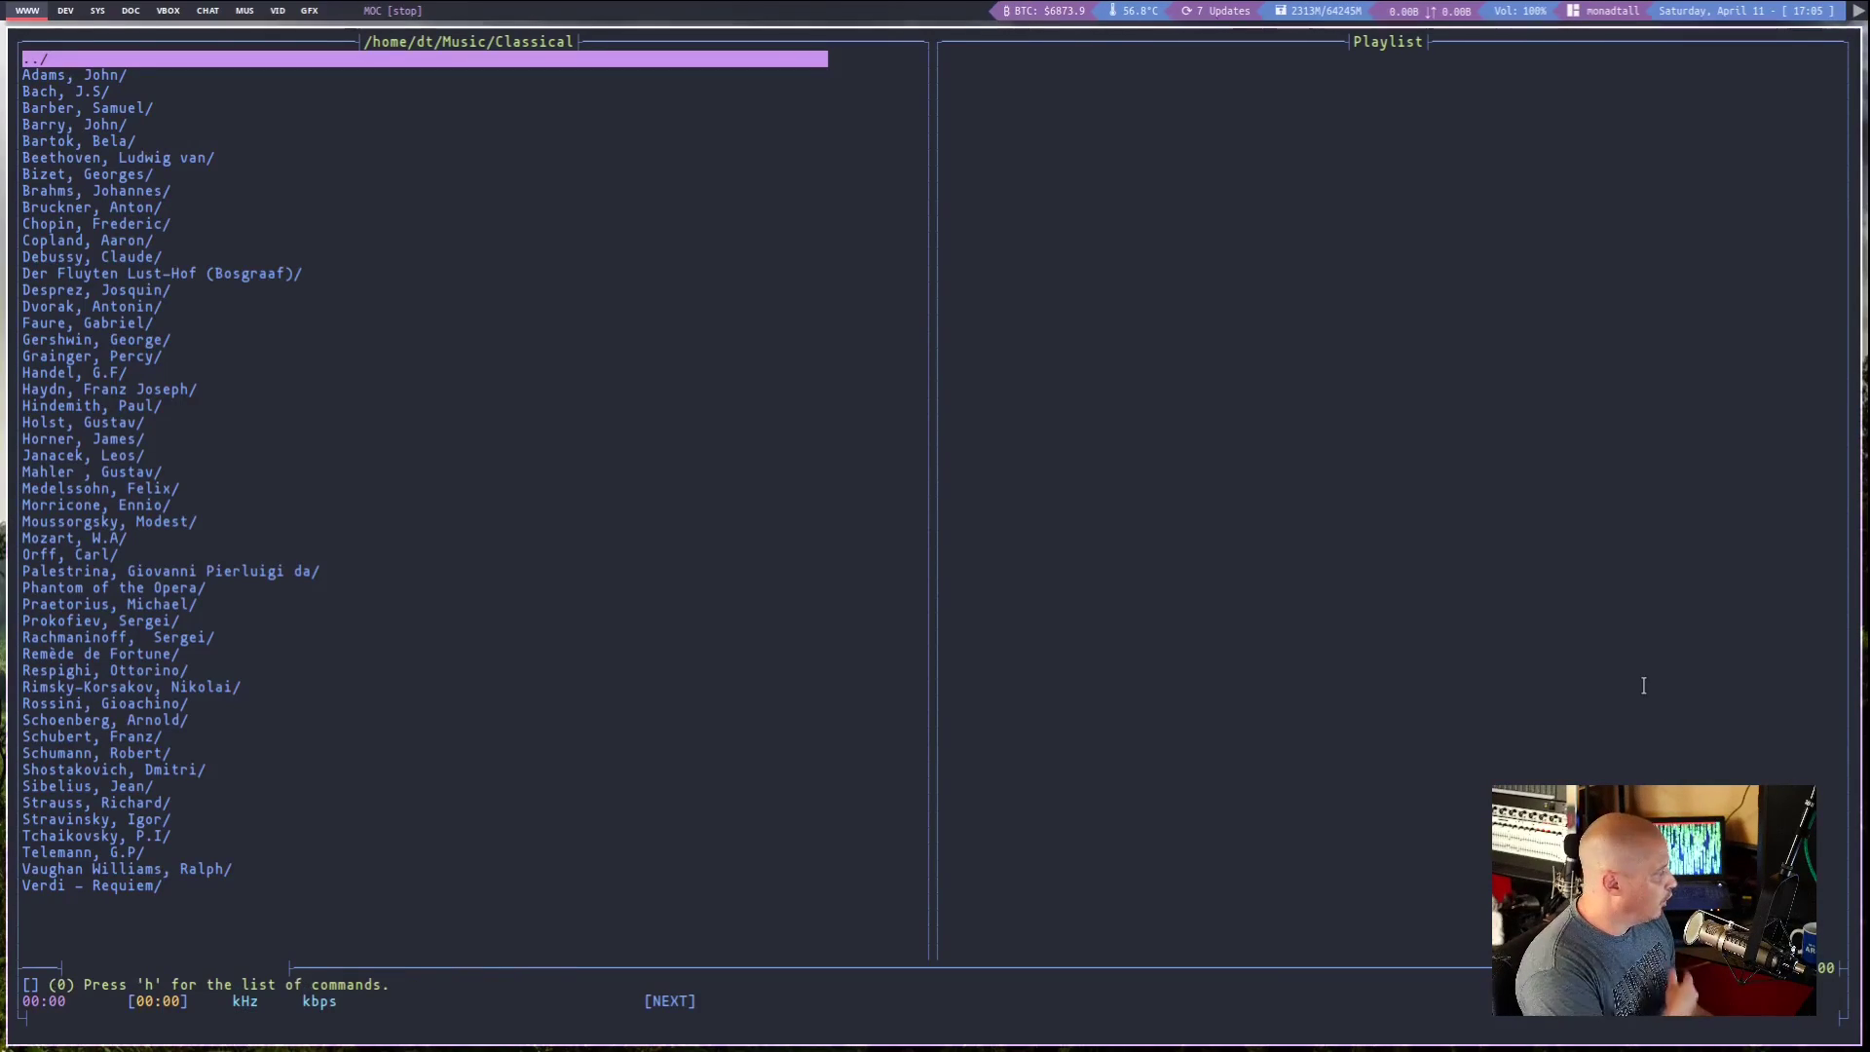
Open the "Bach, J.S" folder in the Classical music directory.
key(Down)
key(Down)
key(Down)
key(Down)
key(Down)
key(Down)
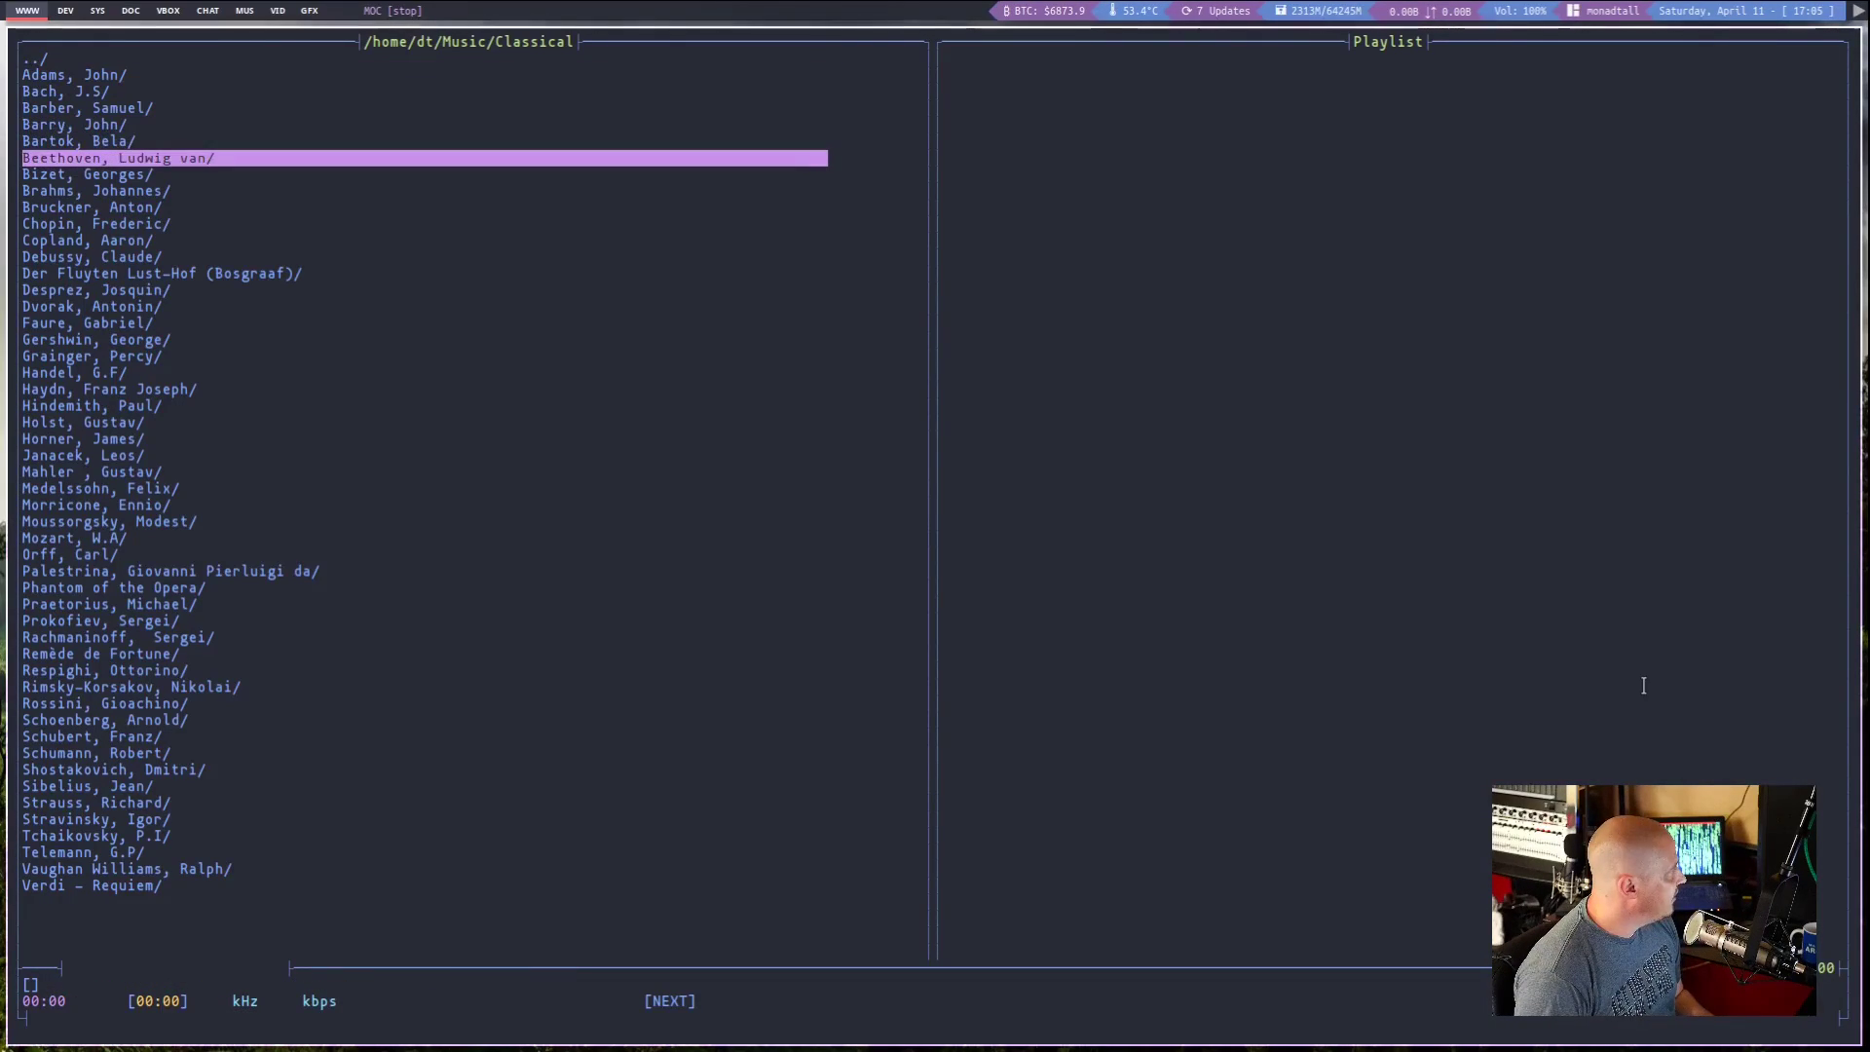
key(Up)
key(Up)
key(Up)
key(Up)
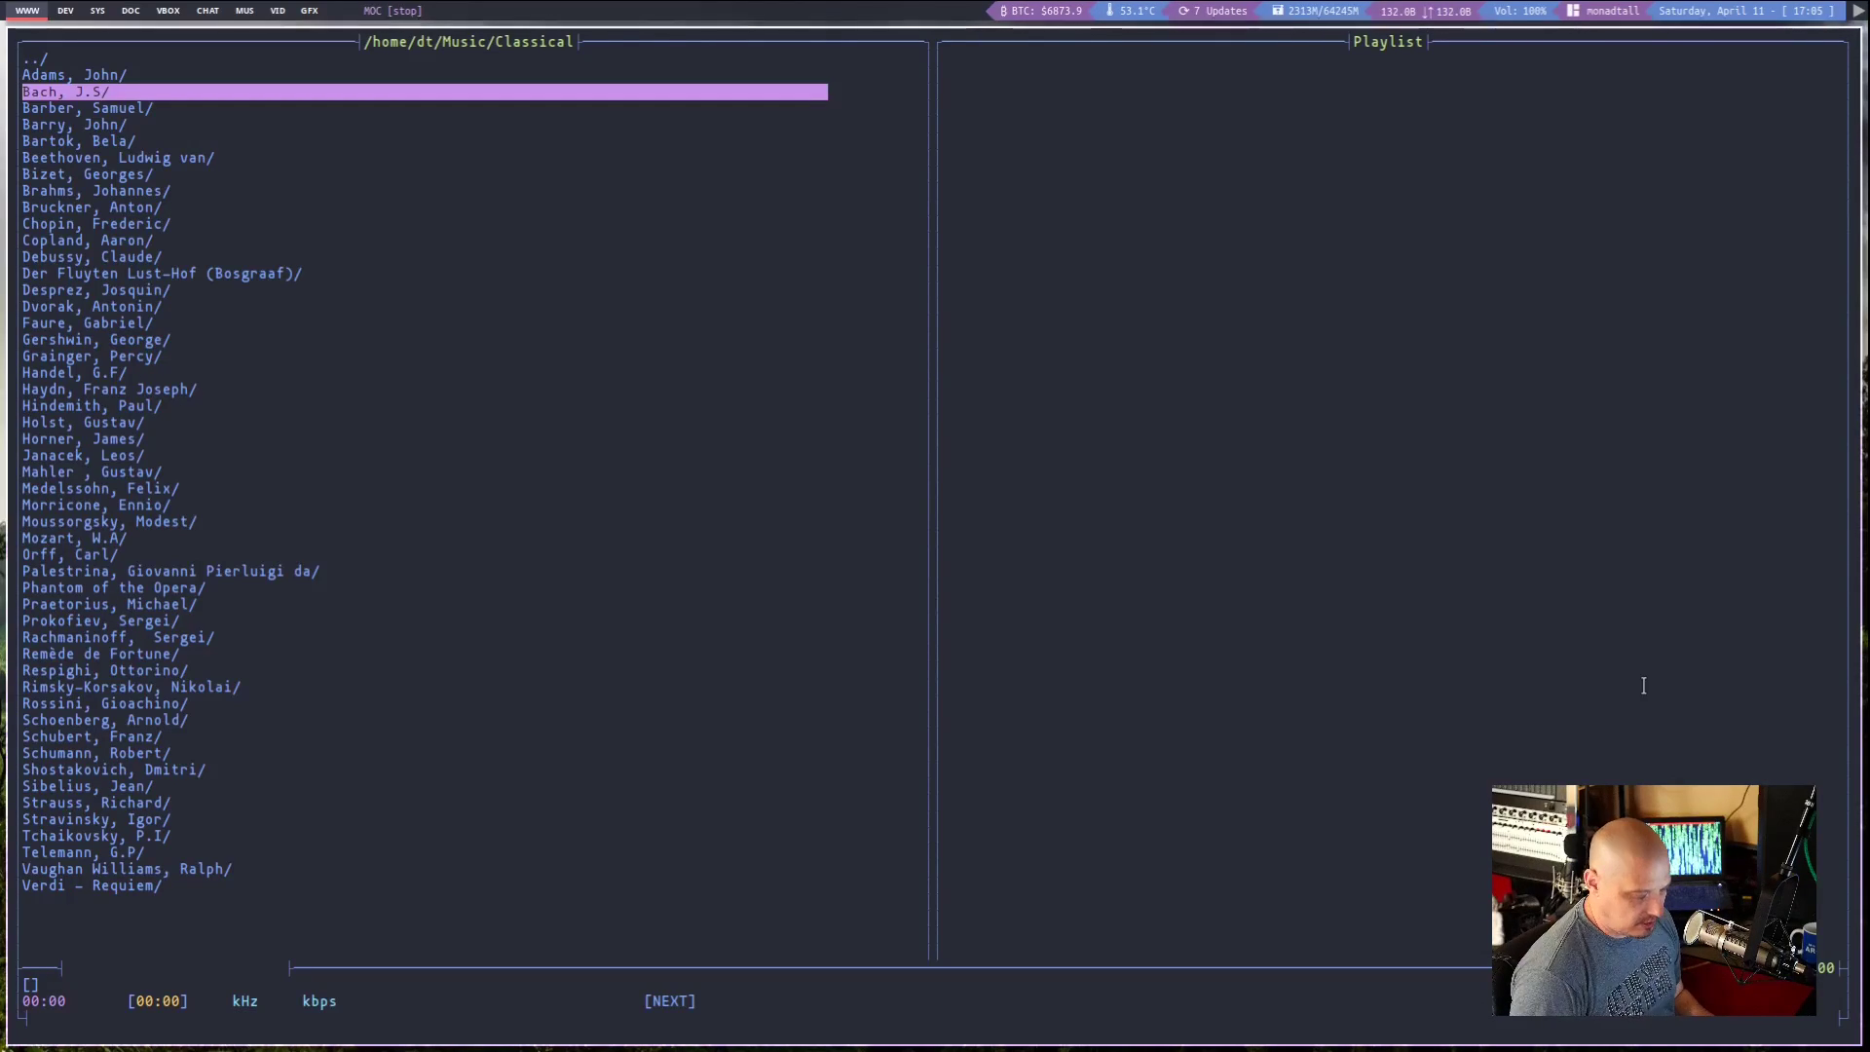
key(Return)
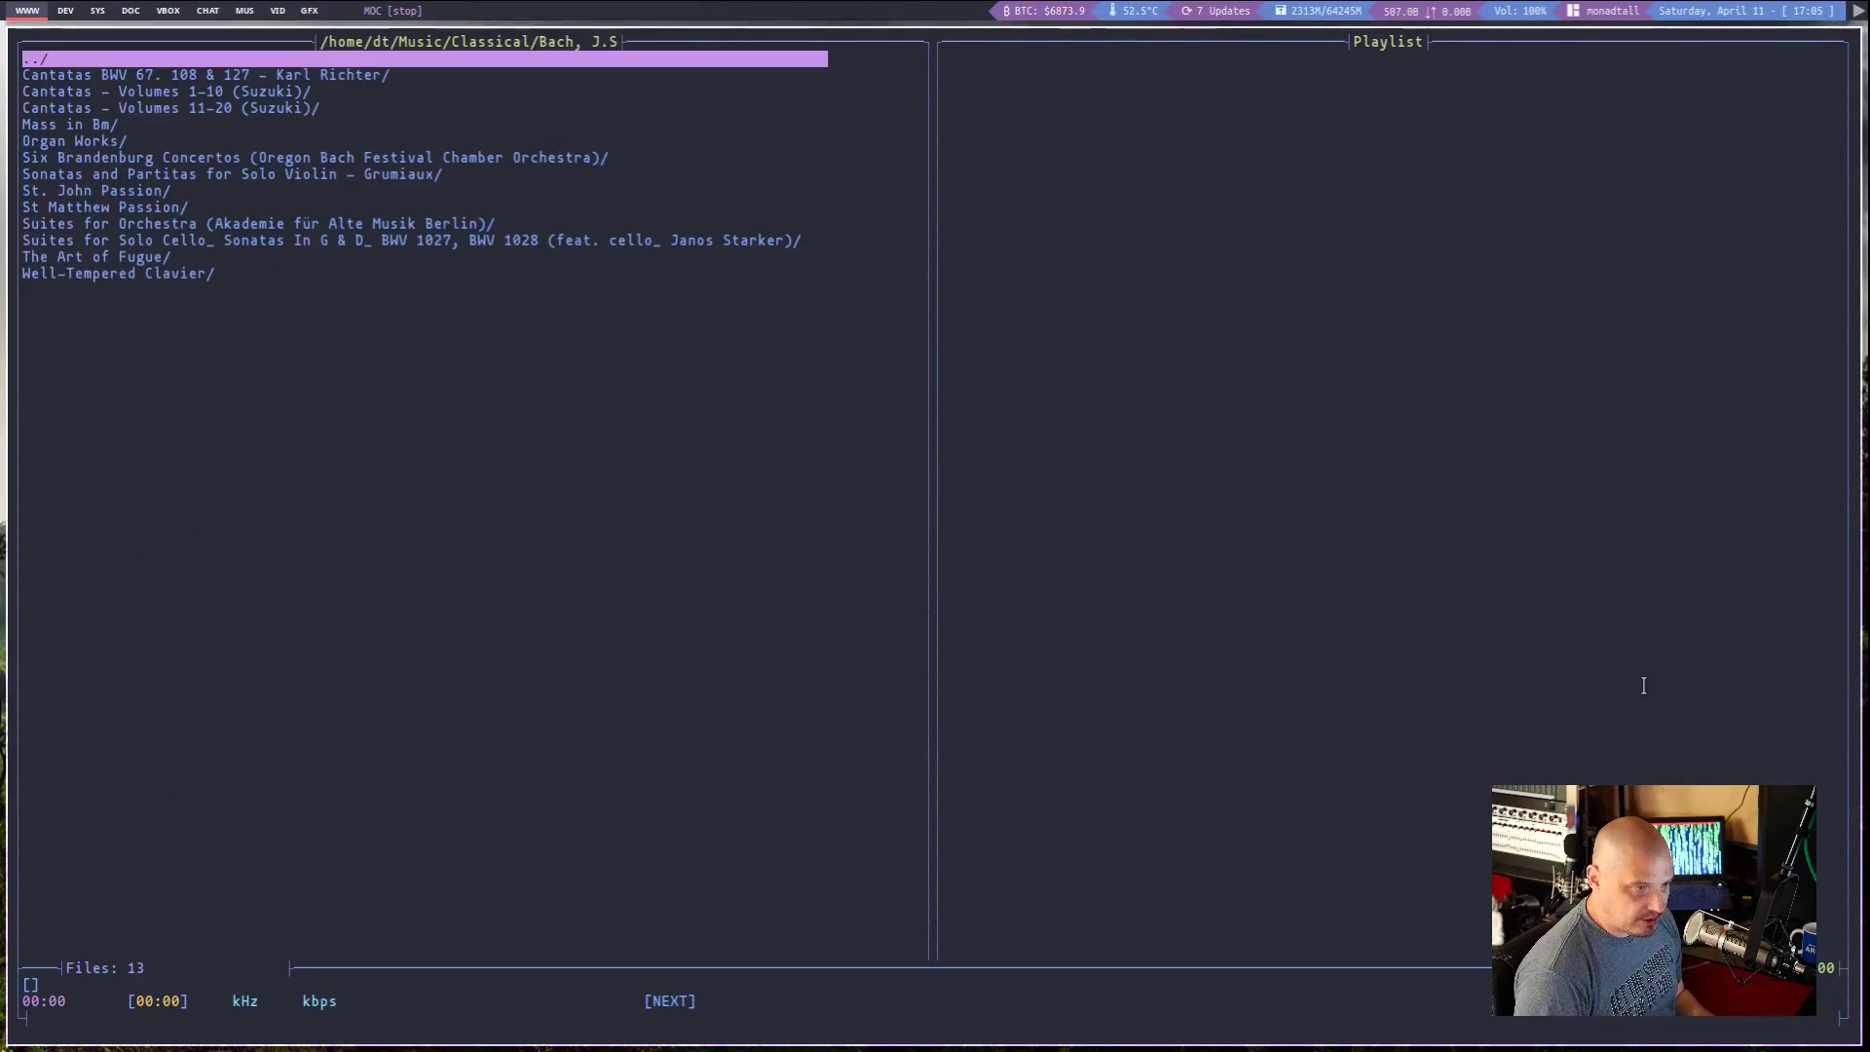
Open the "Six Brandenburg Concertos (Oregon Bach Festival Chamber Orchestra)" album folder.
key(Down)
key(Down)
key(Down)
key(Down)
key(Down)
key(Down)
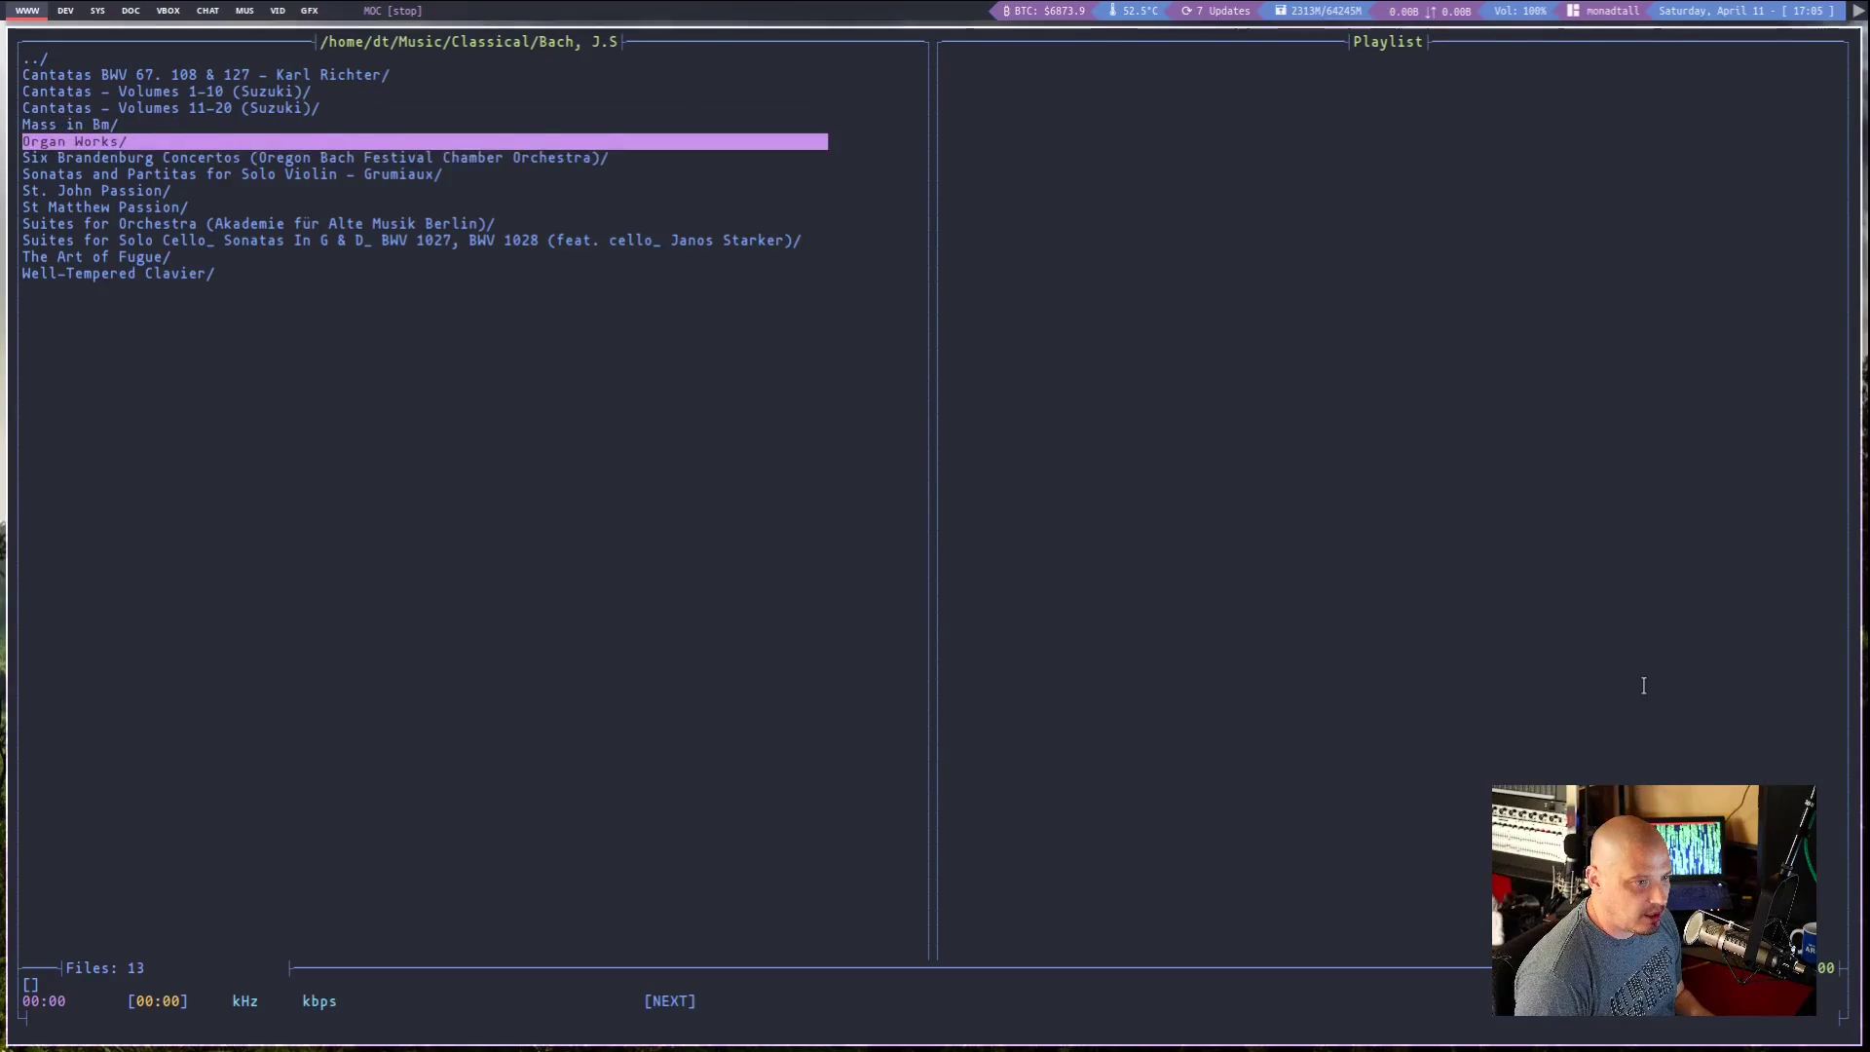
key(Return)
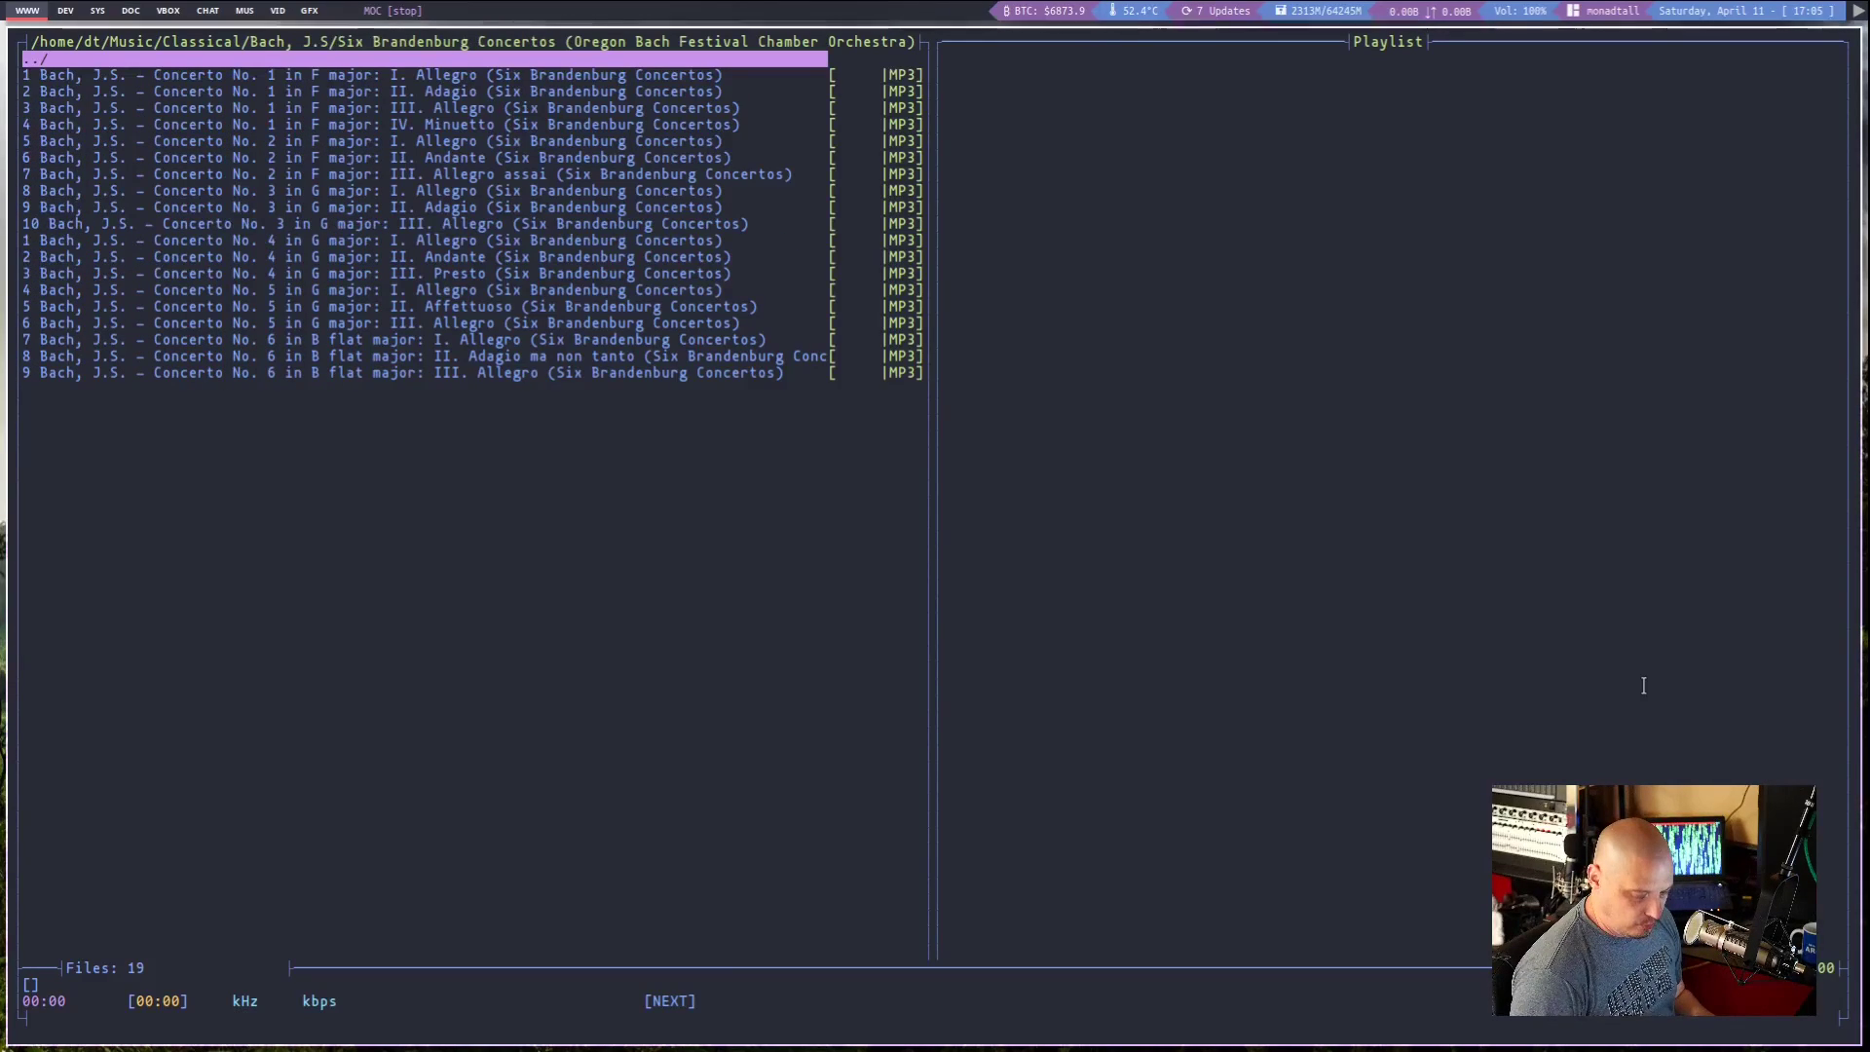
Play track 5, "Concerto No. 2 in F major: I. Allegro", from the Brandenburg Concertos album.
key(Down)
key(Down)
key(Down)
key(Down)
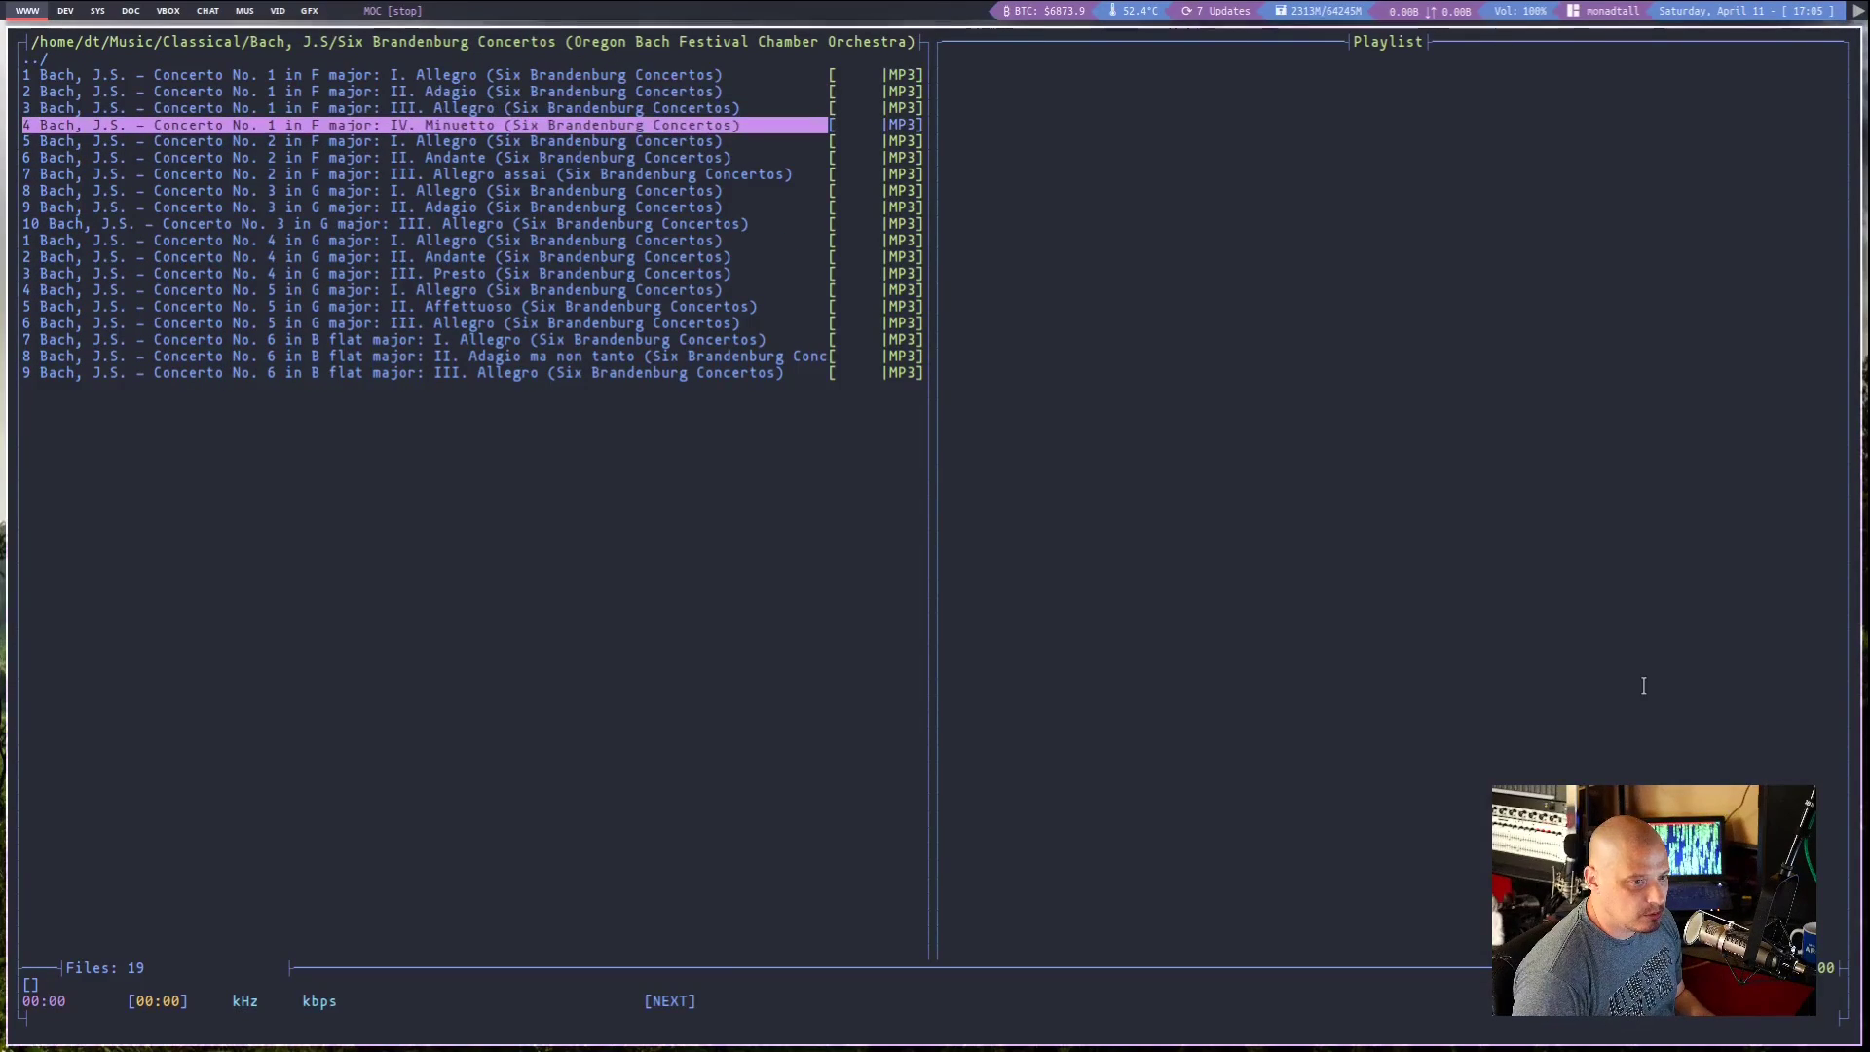
key(Down)
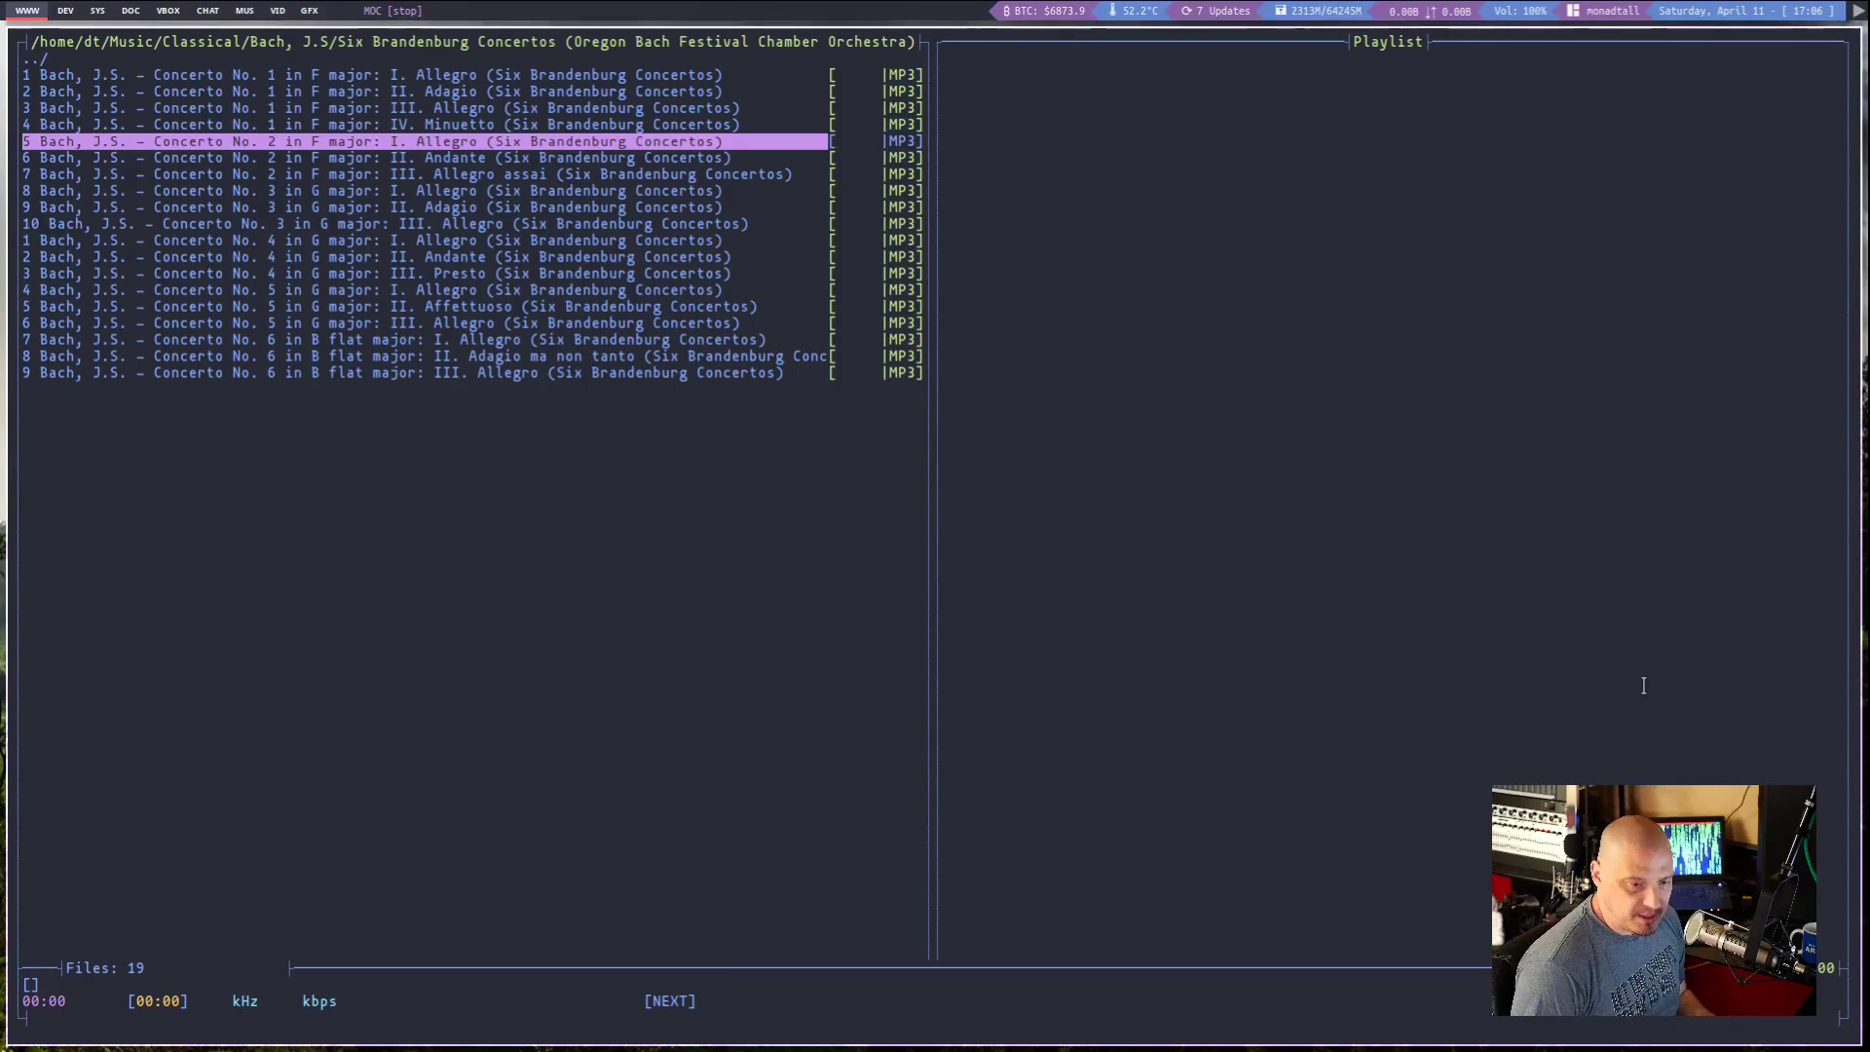
key(Return)
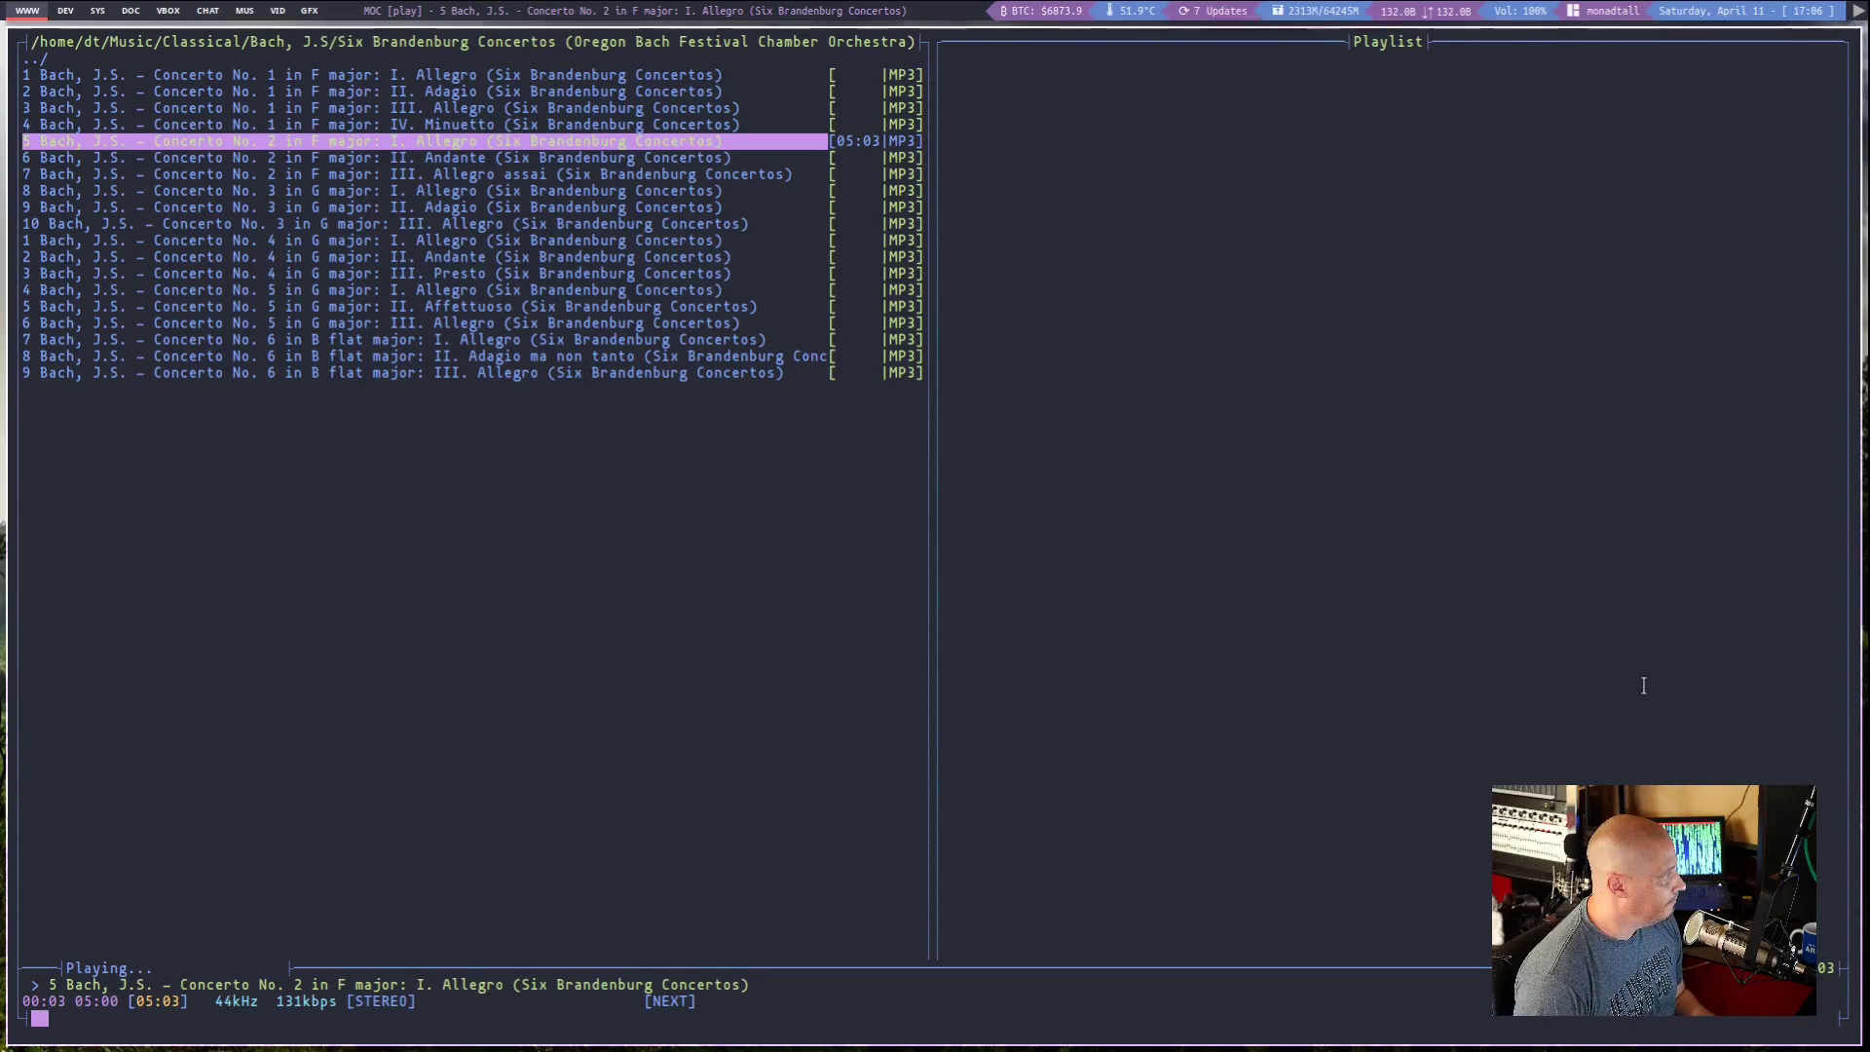
Seek forward in the playing Allegro track and pause playback.
key(])
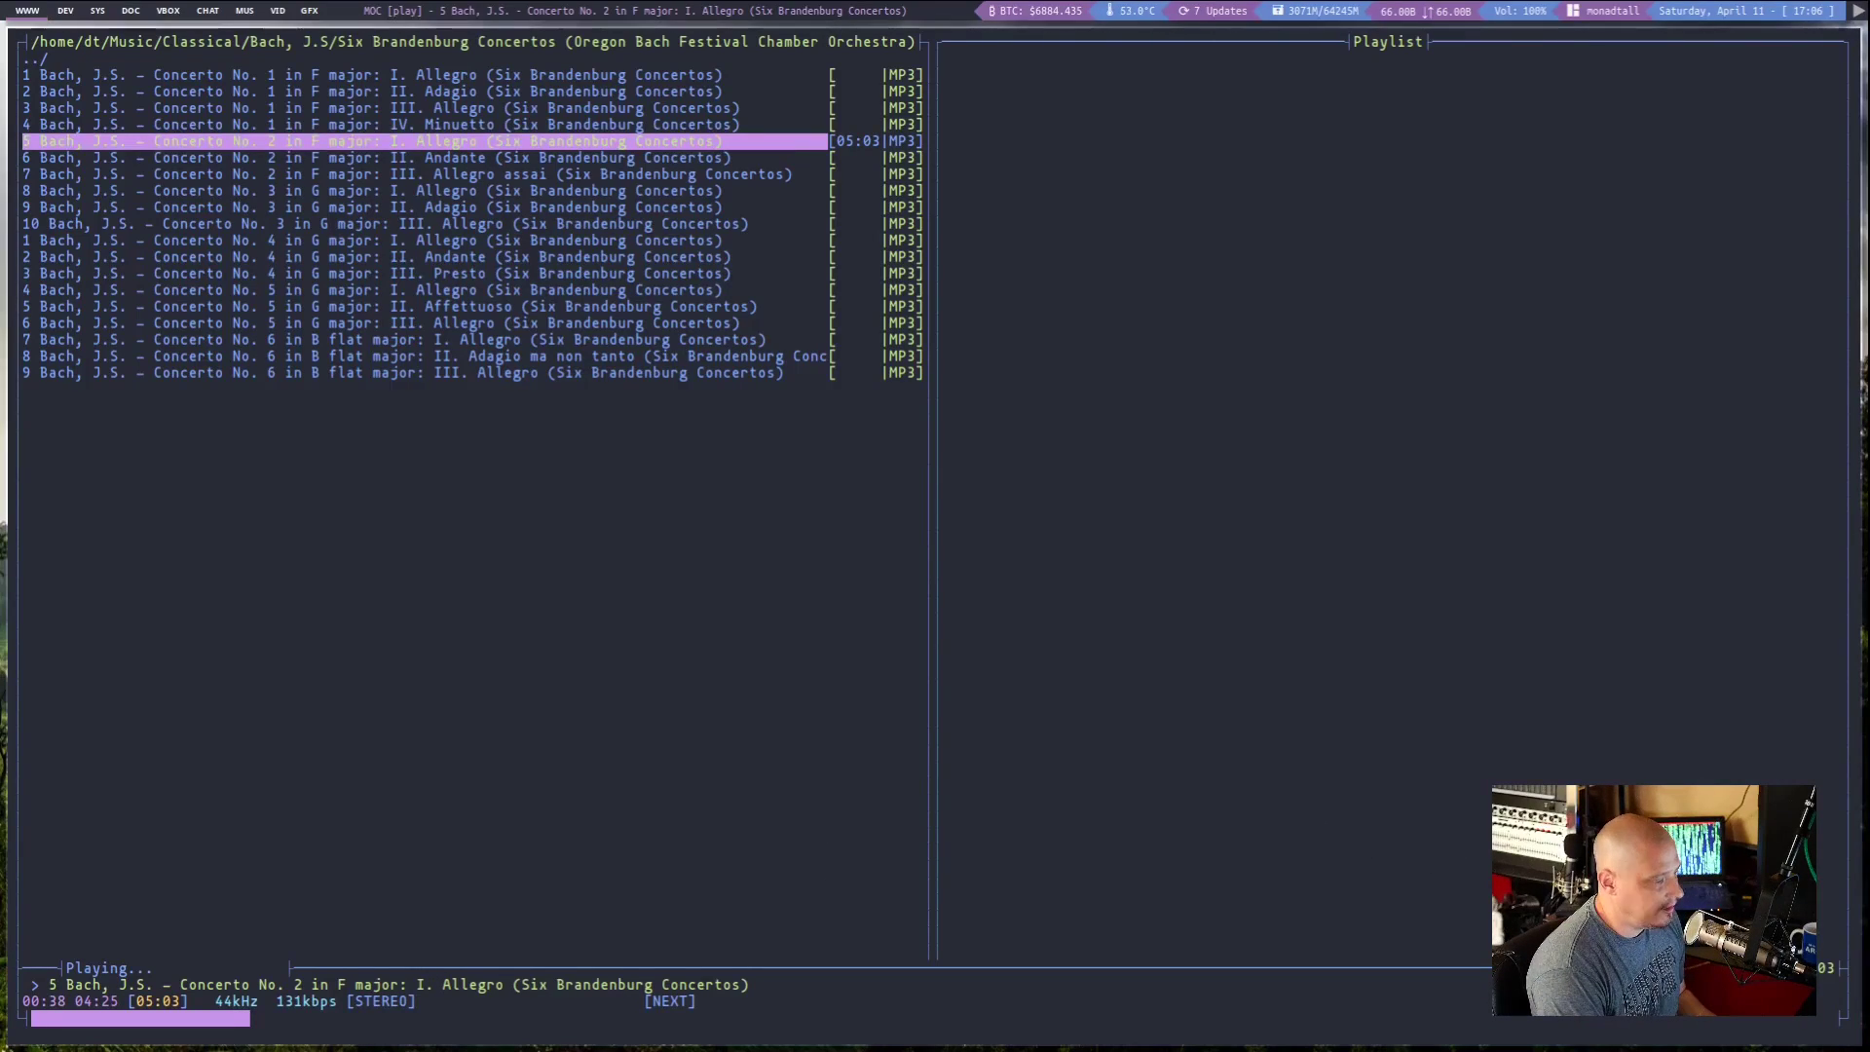
key(p)
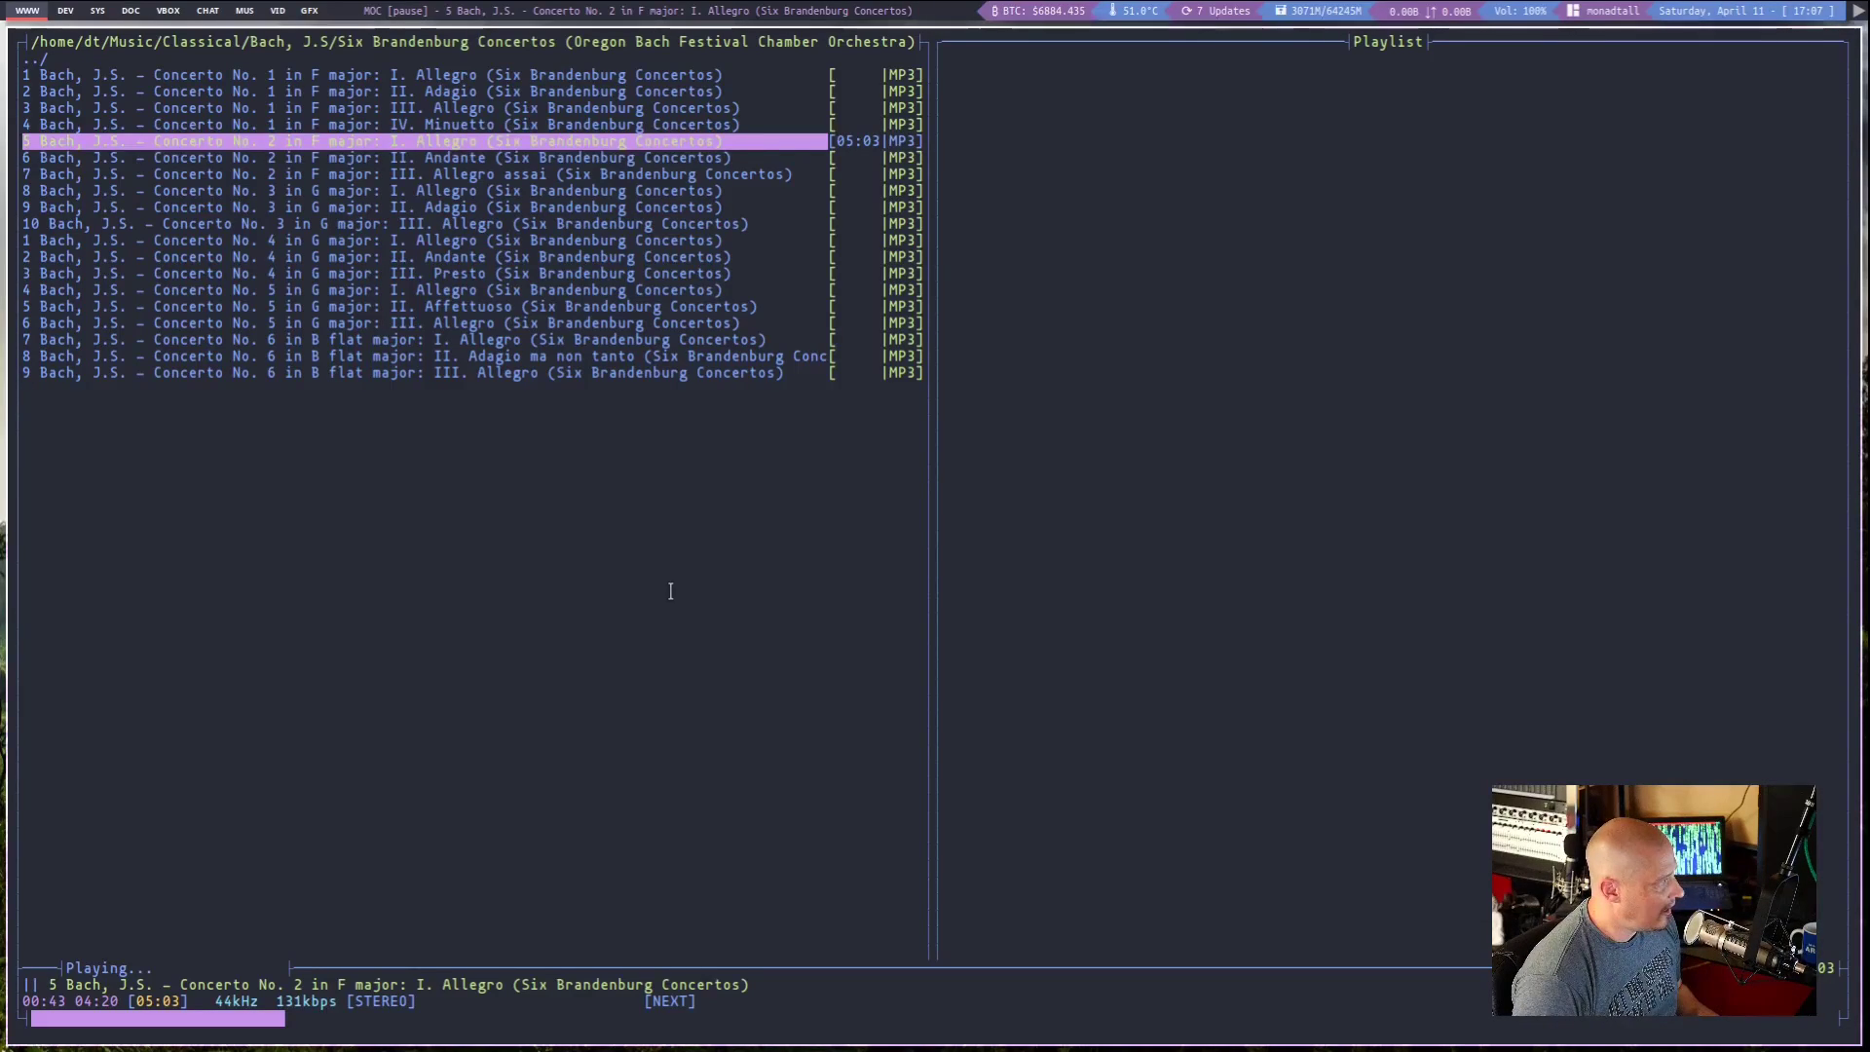
Add the Concerto No. 2 Allegro track to the playlist, switch between the file list and playlist, and clear the playlist.
key(a)
key(Tab)
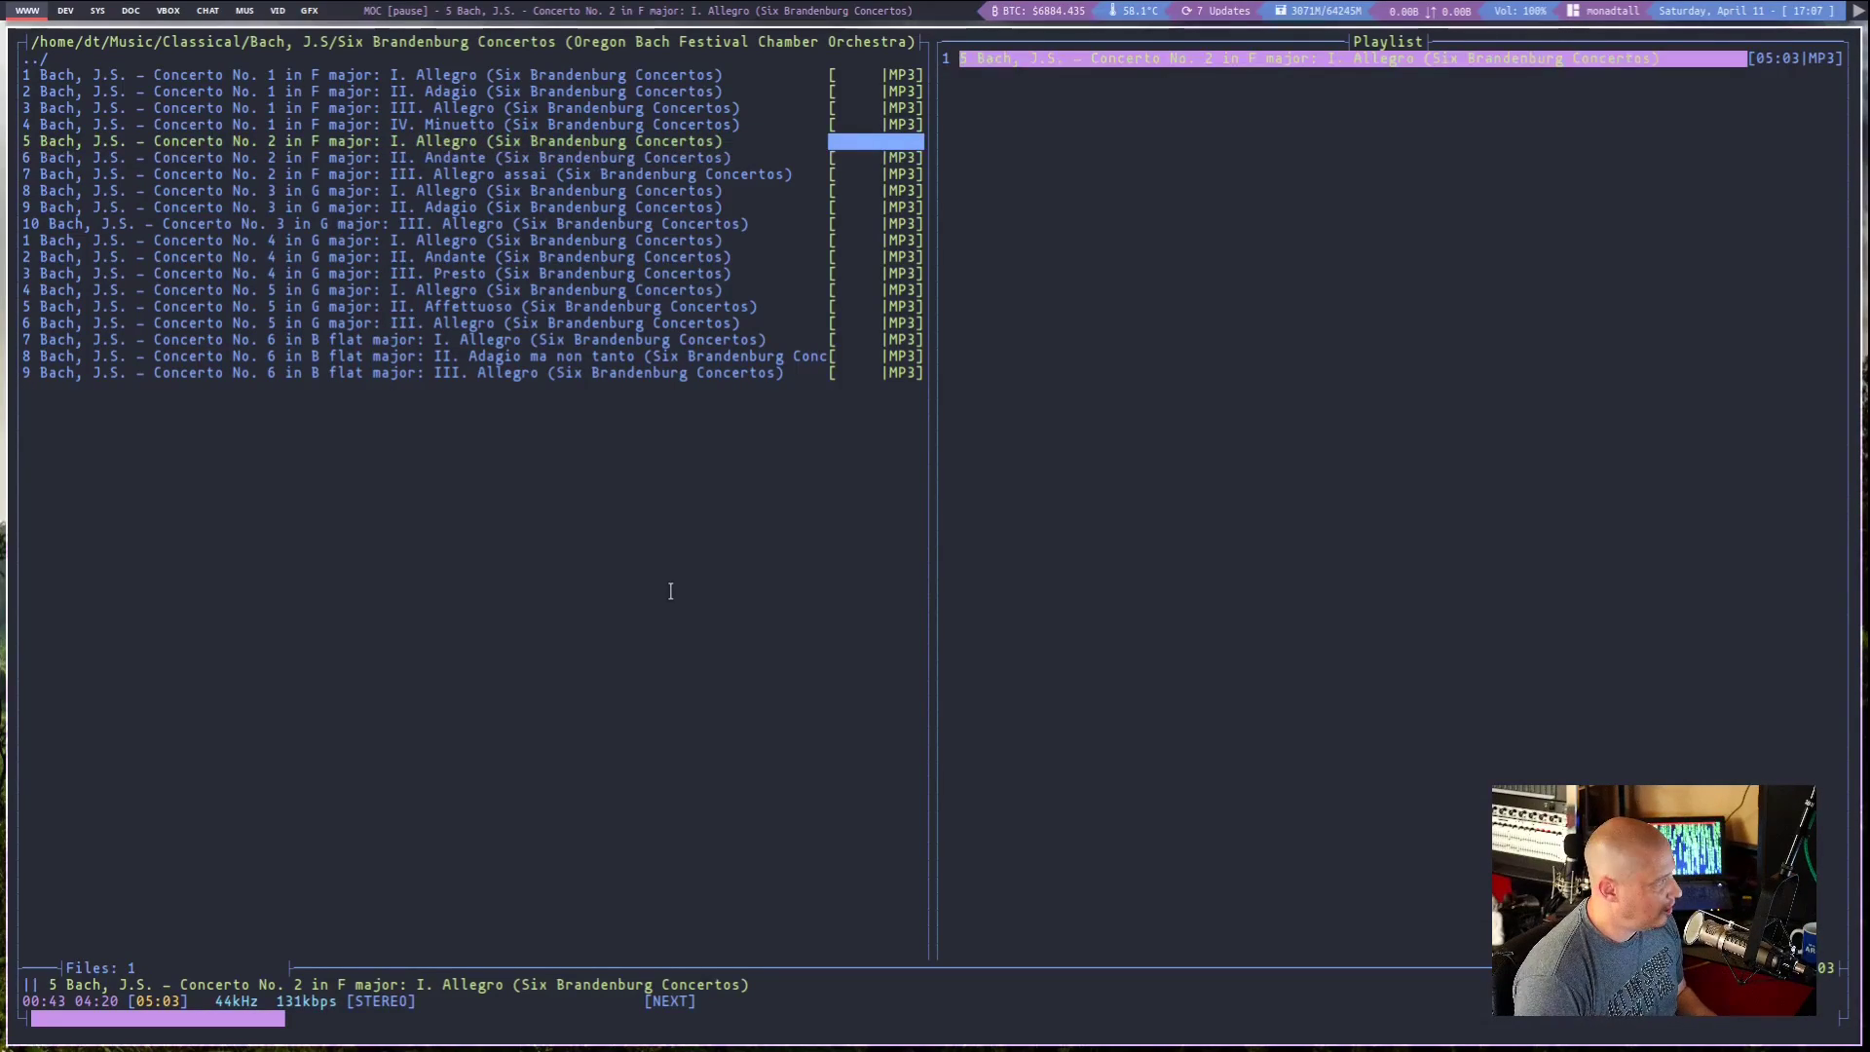
key(Tab)
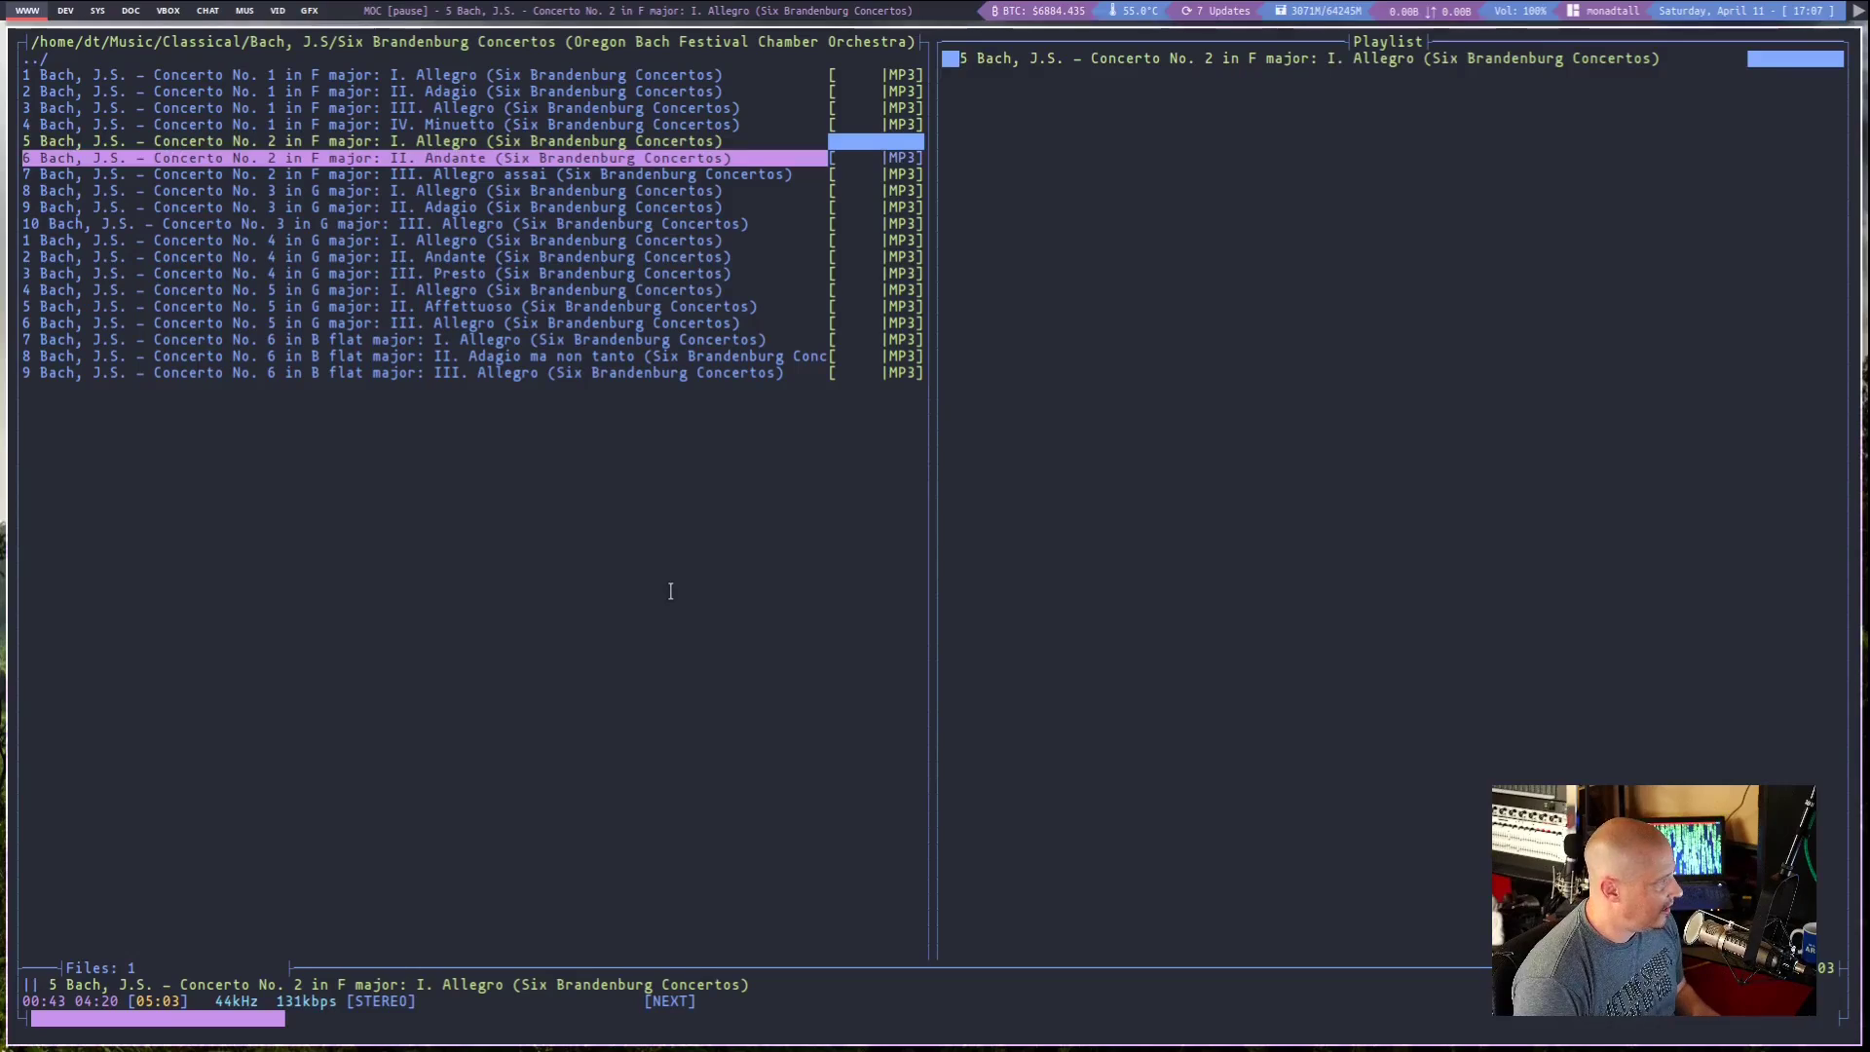
key(Tab)
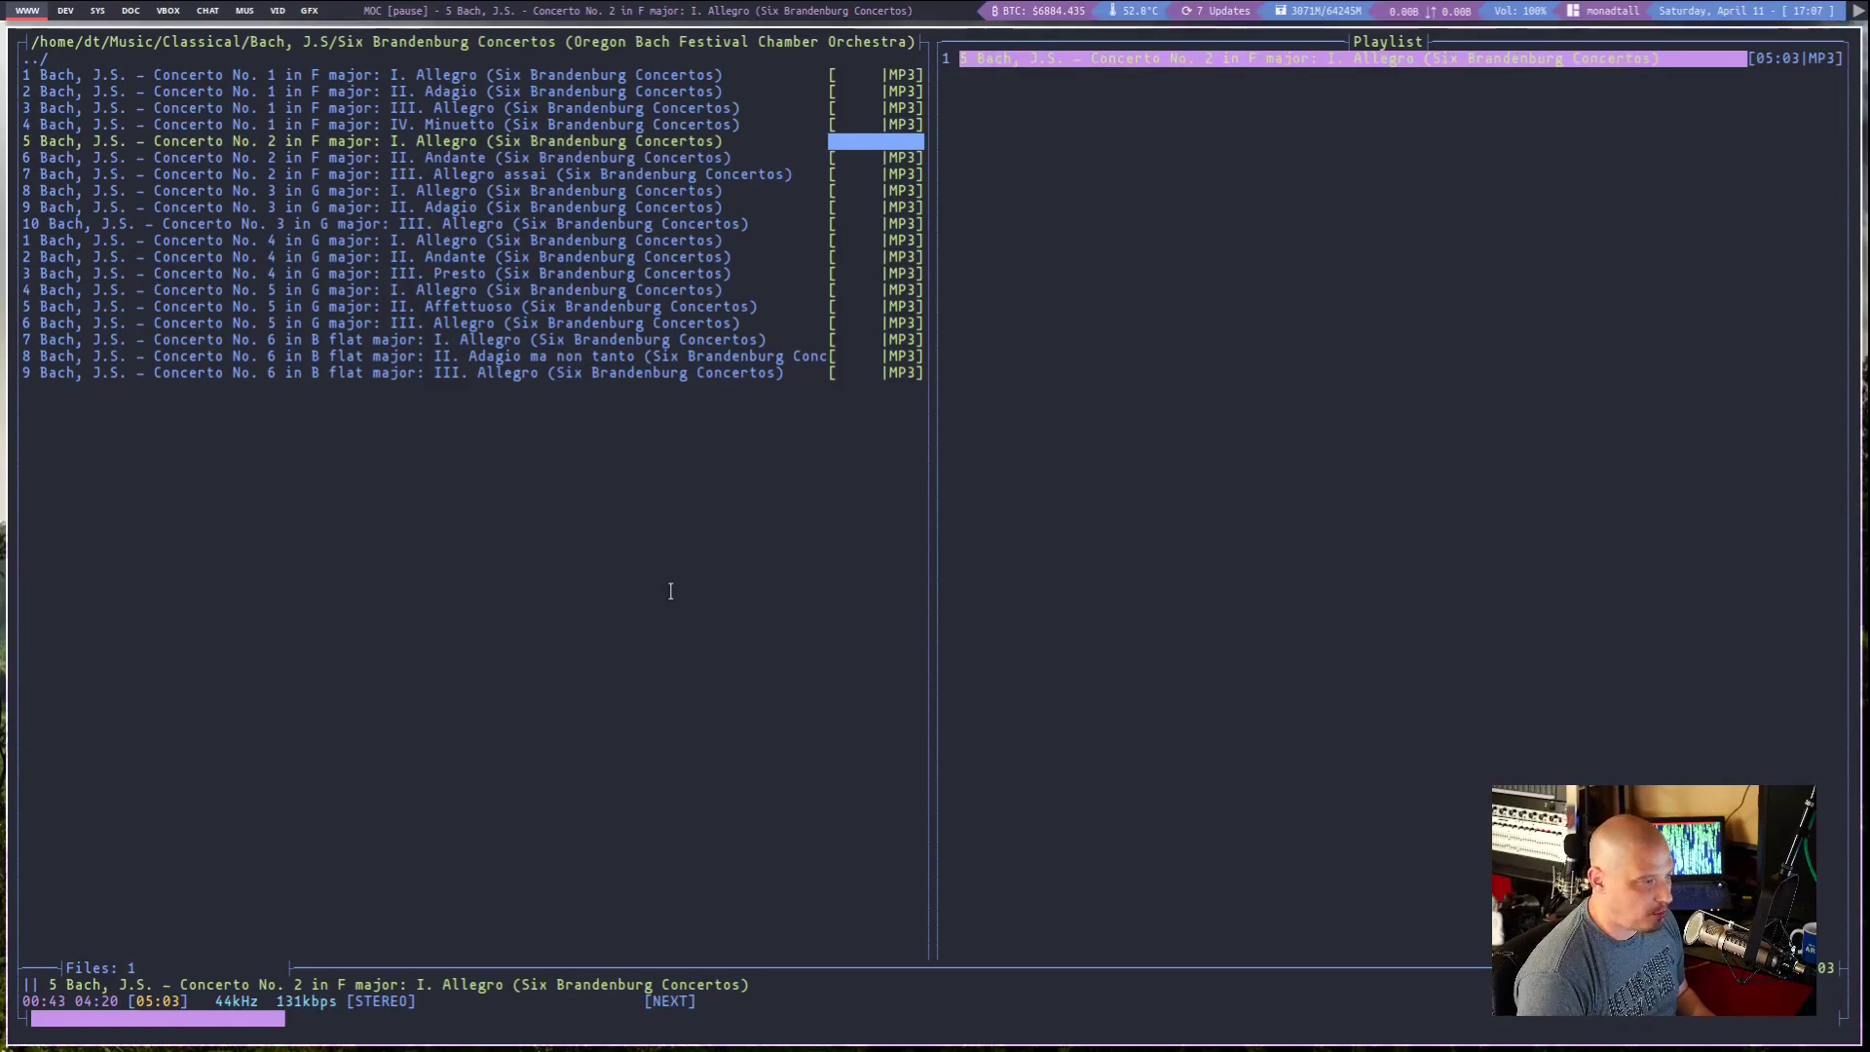
key(shift+c)
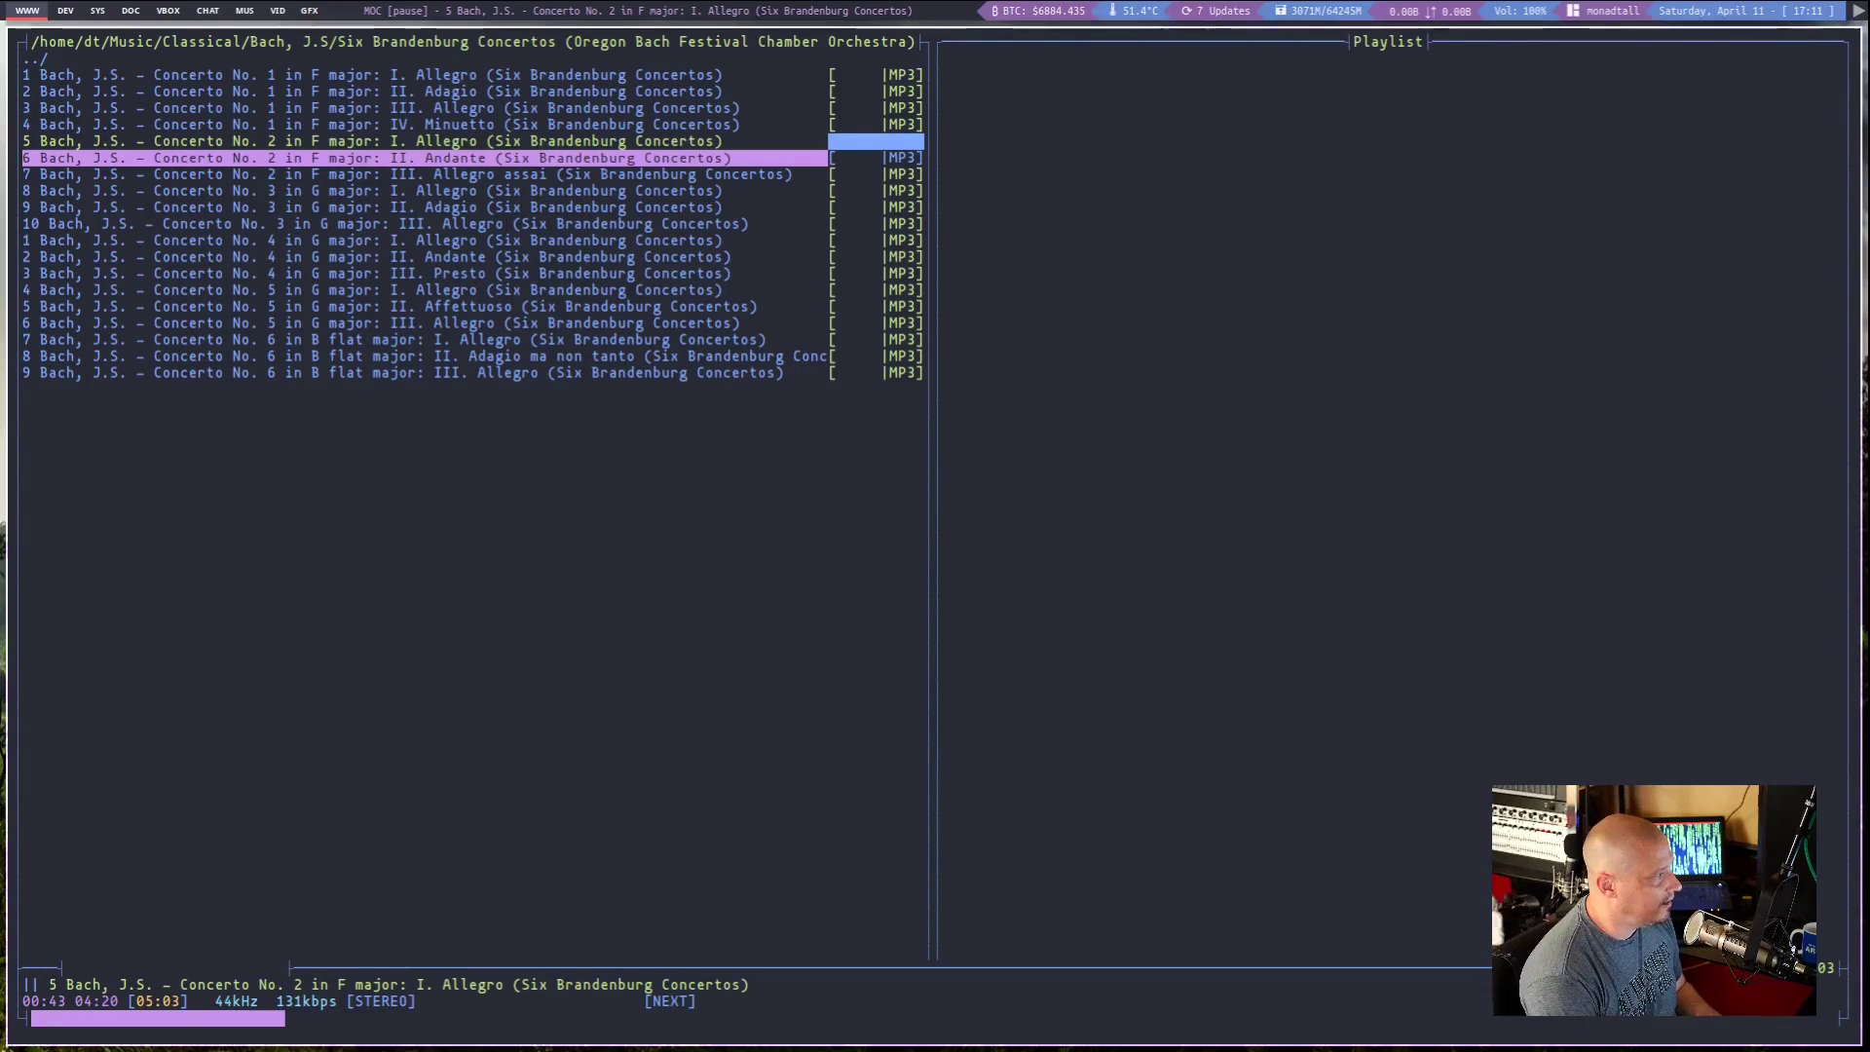
View the options offered by the mocicon tray applet, dismiss them, and exit the MOC player interface.
click(1841, 12)
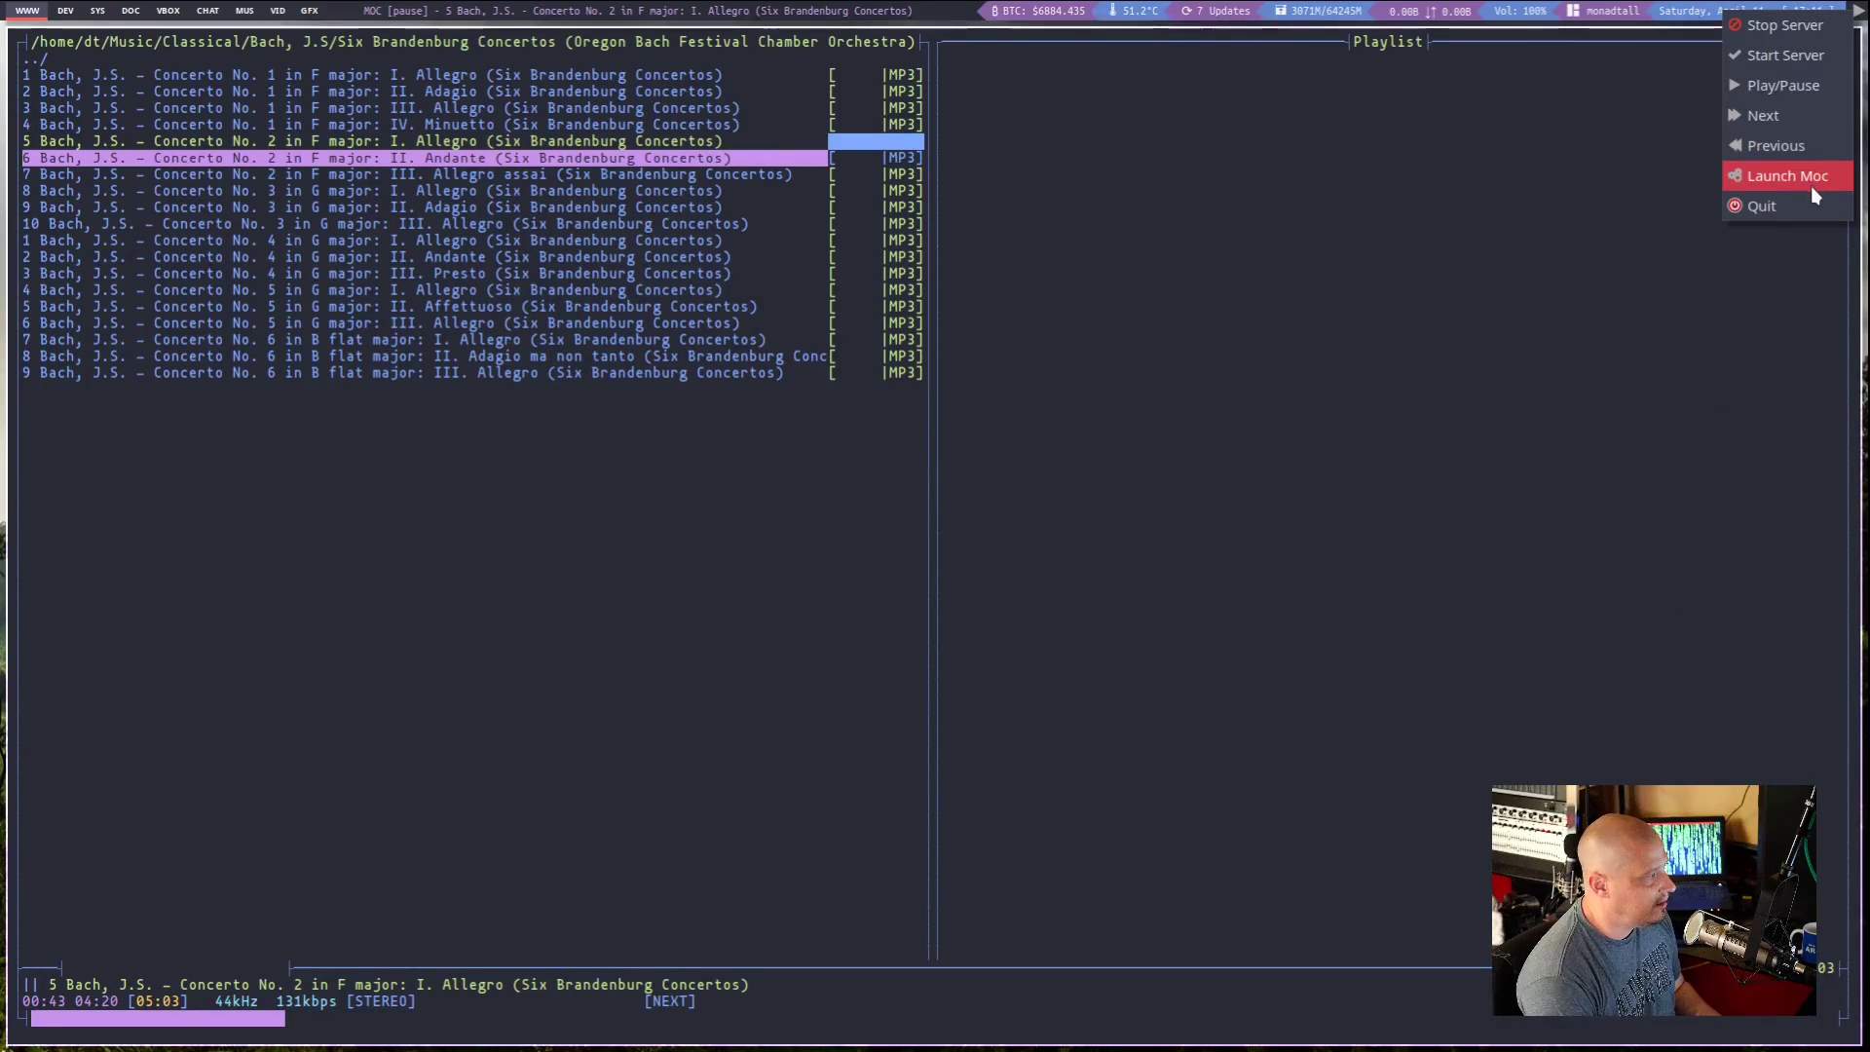
click(1461, 648)
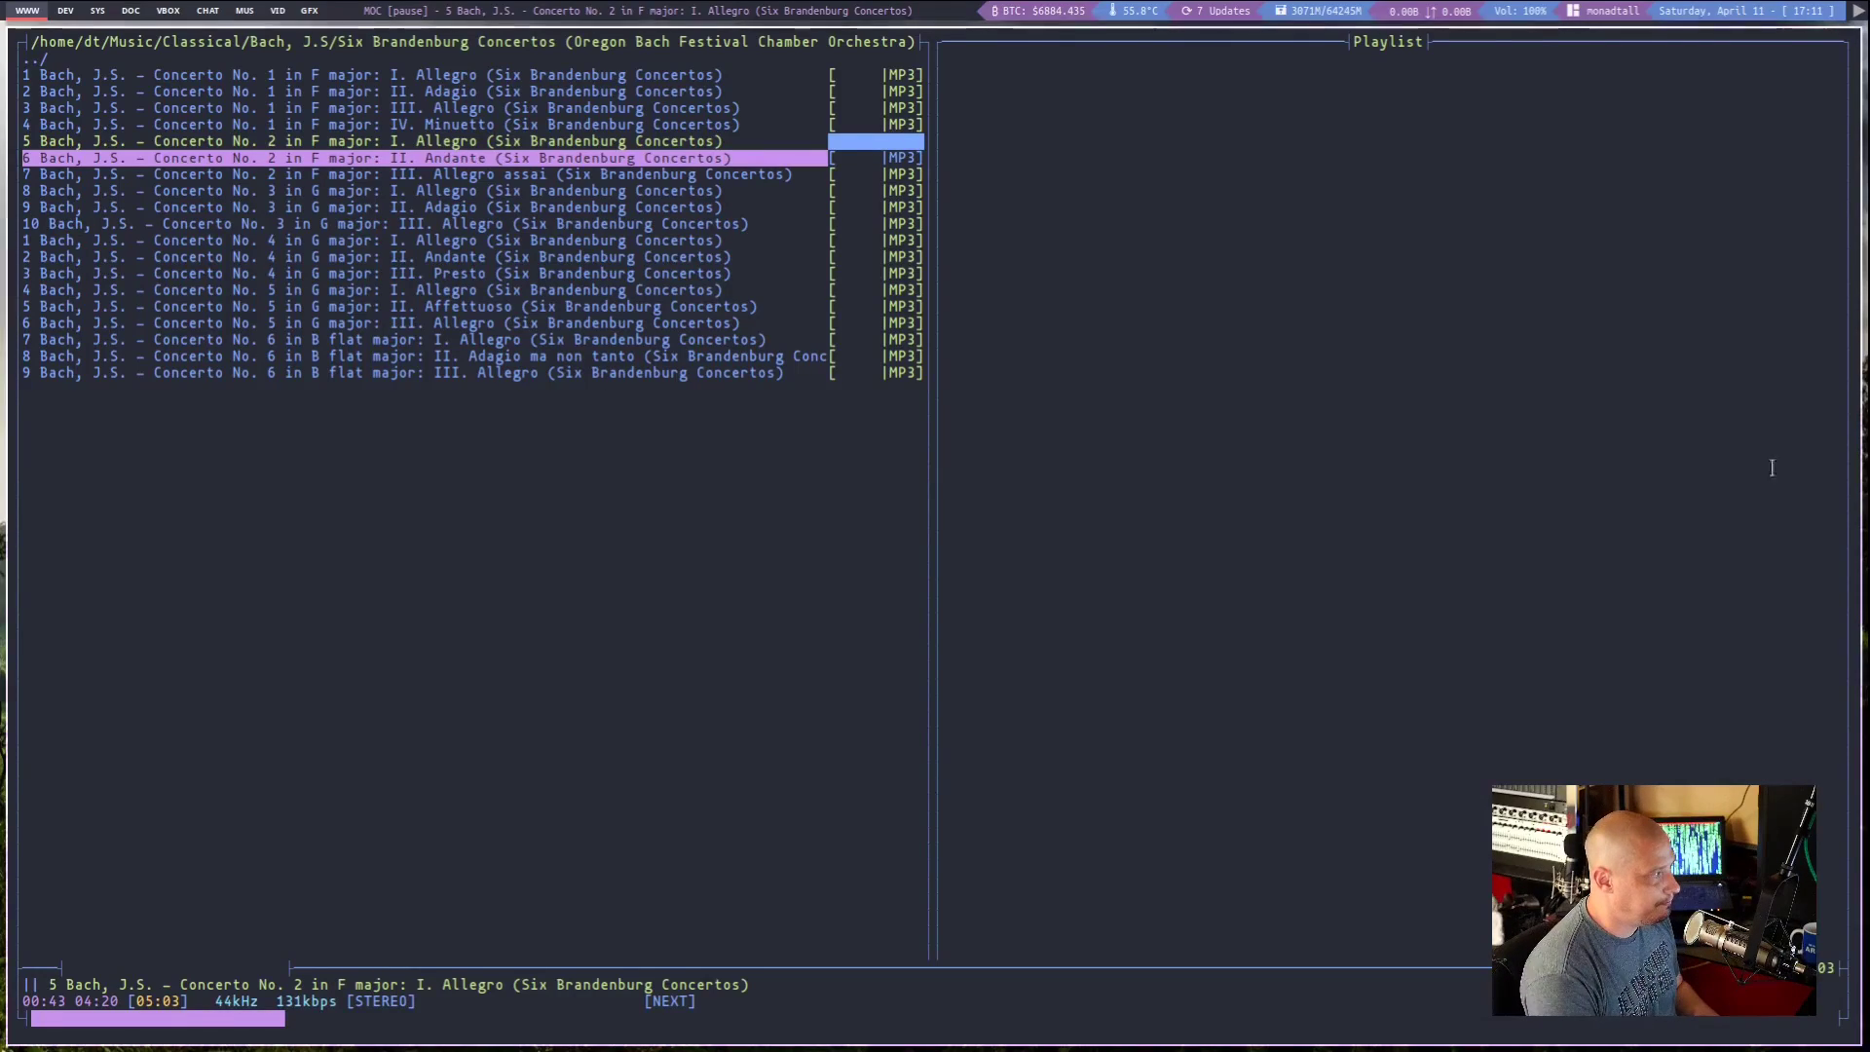
key(q)
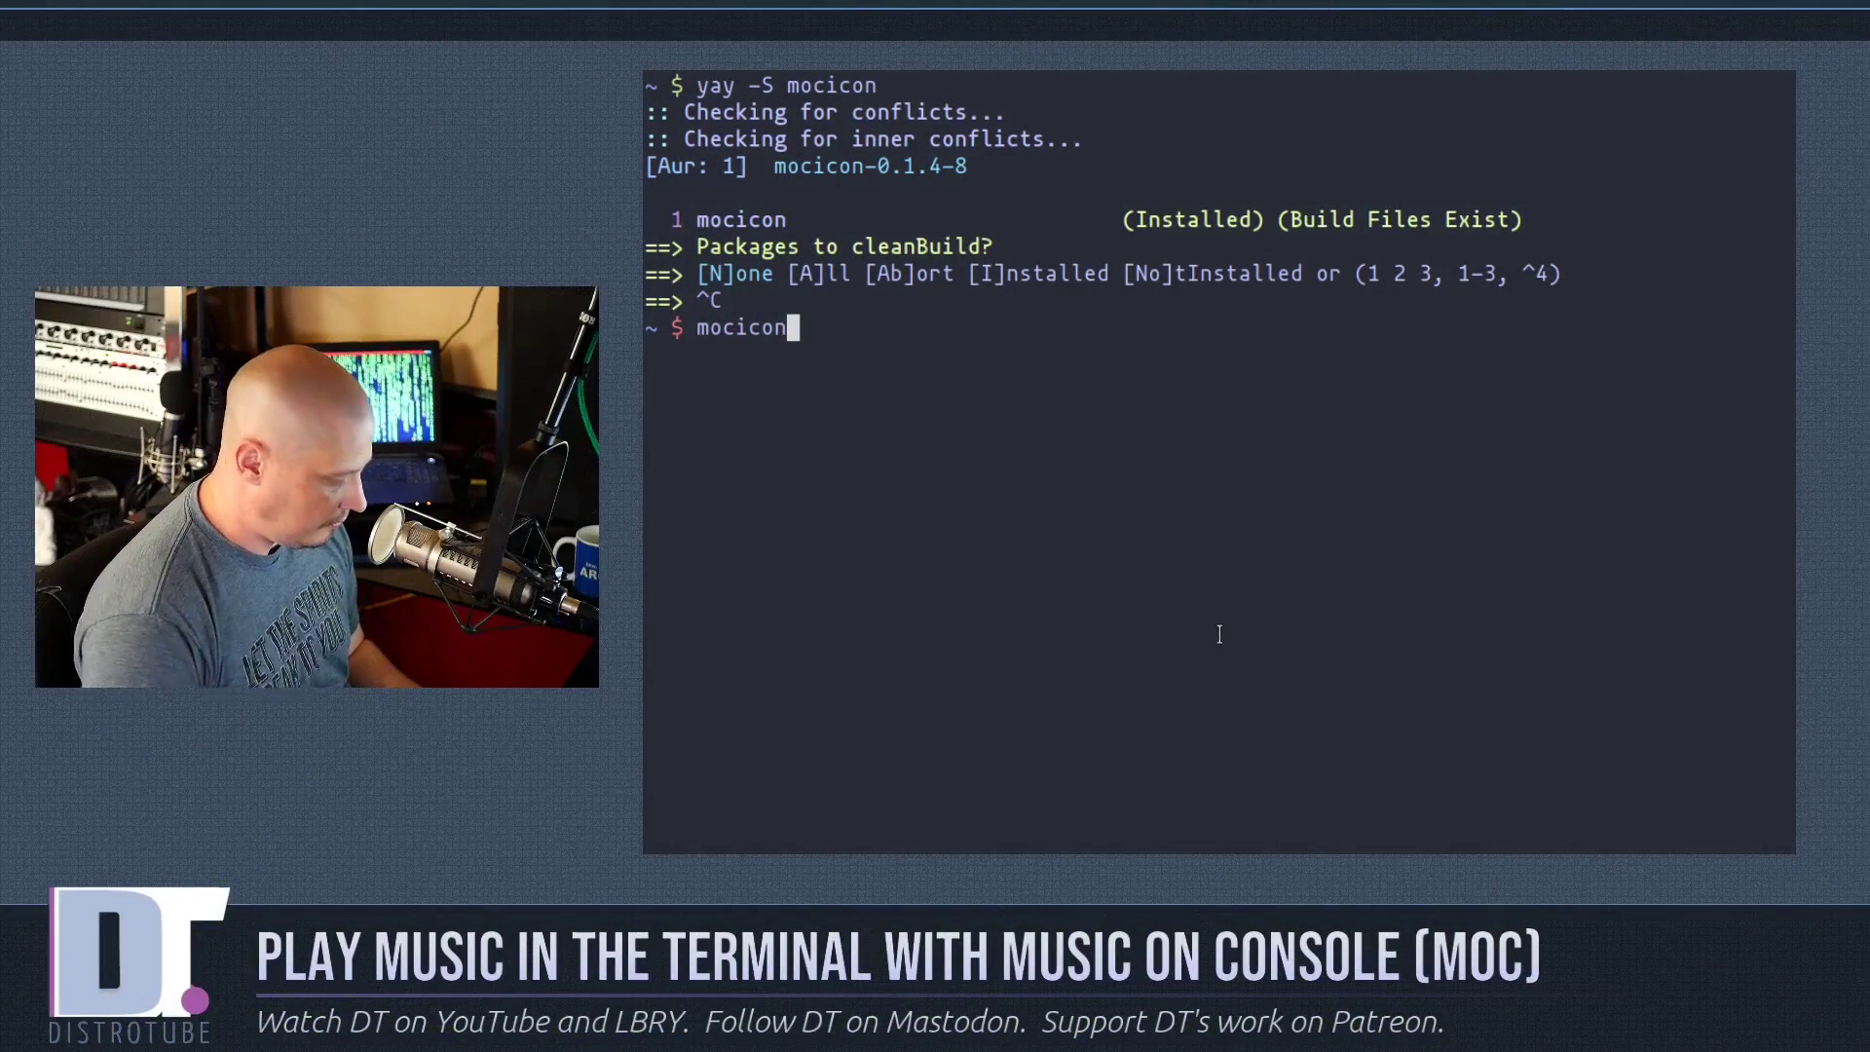
Discard the leftover mocicon command at the prompt and clear the terminal.
key(BackSpace)
key(BackSpace)
key(BackSpace)
key(BackSpace)
key(BackSpace)
key(BackSpace)
key(BackSpace)
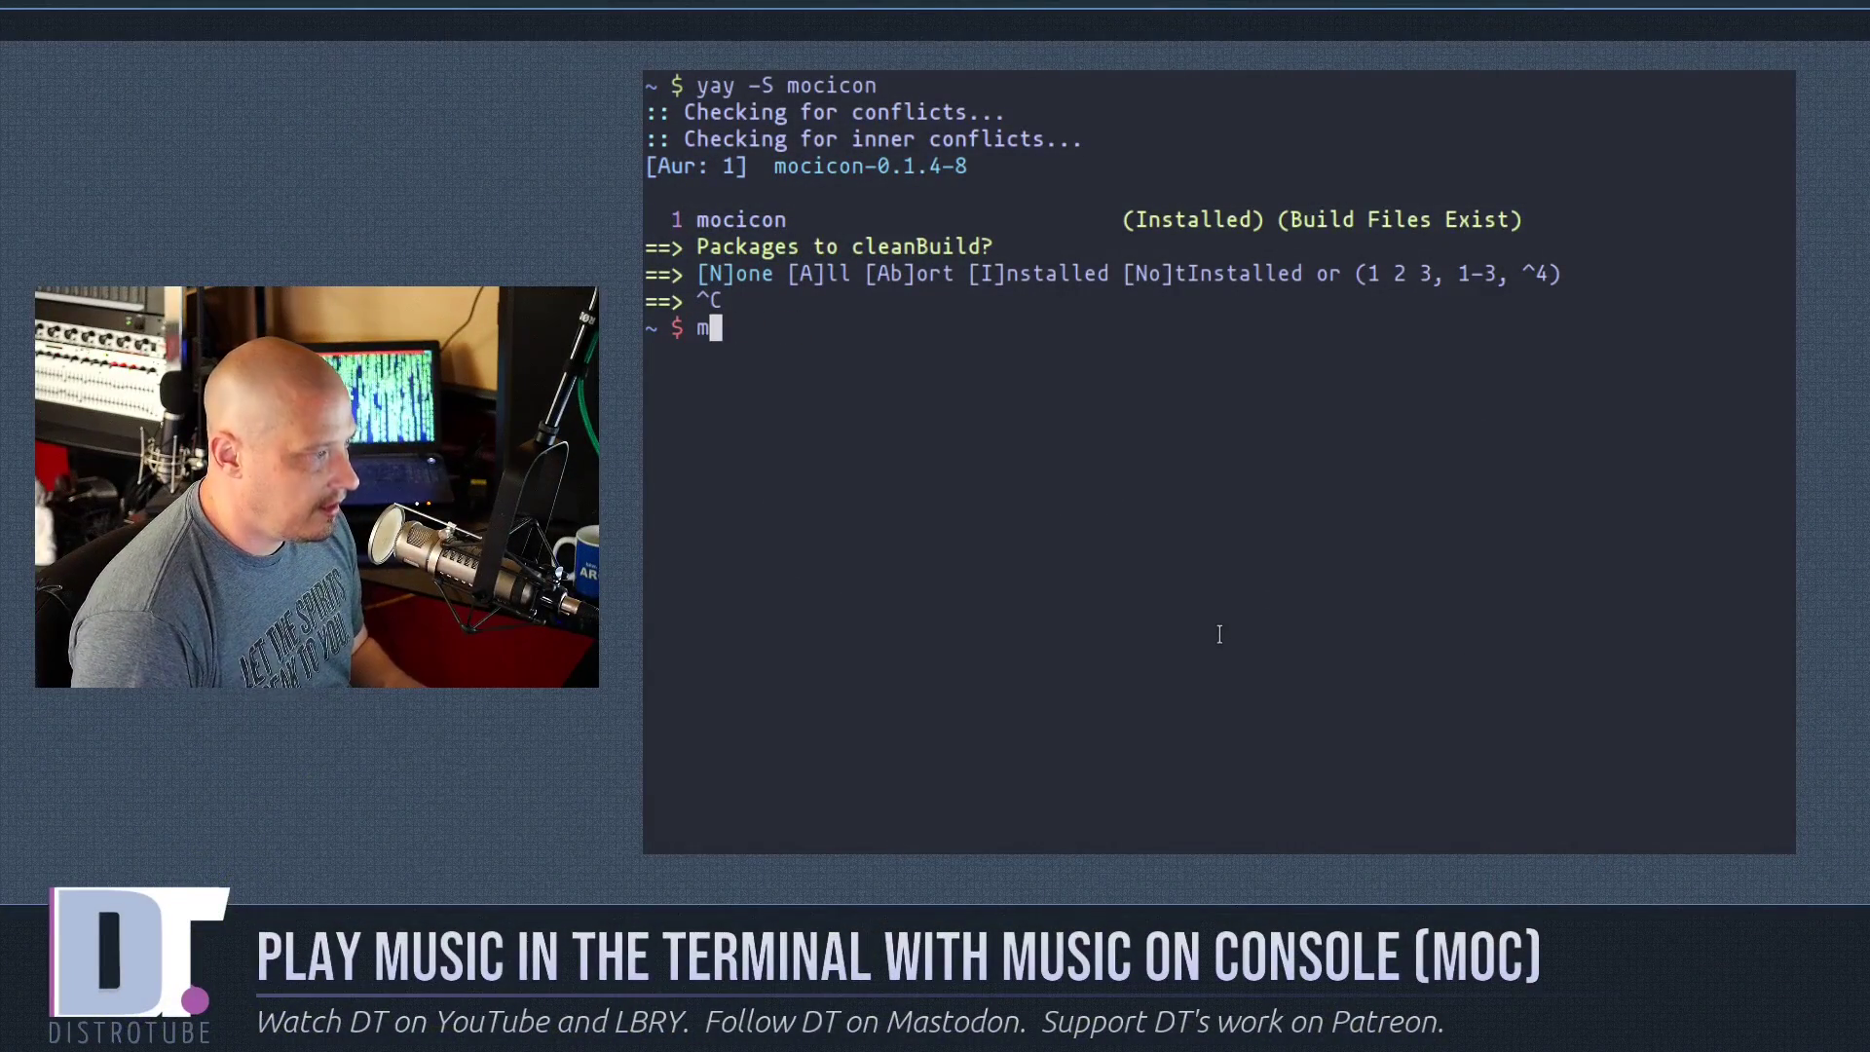
text(clear)
key(Return)
Change to the /usr/share/doc/moc/ directory and list its files.
text(cd /usr/share/doc/moc/)
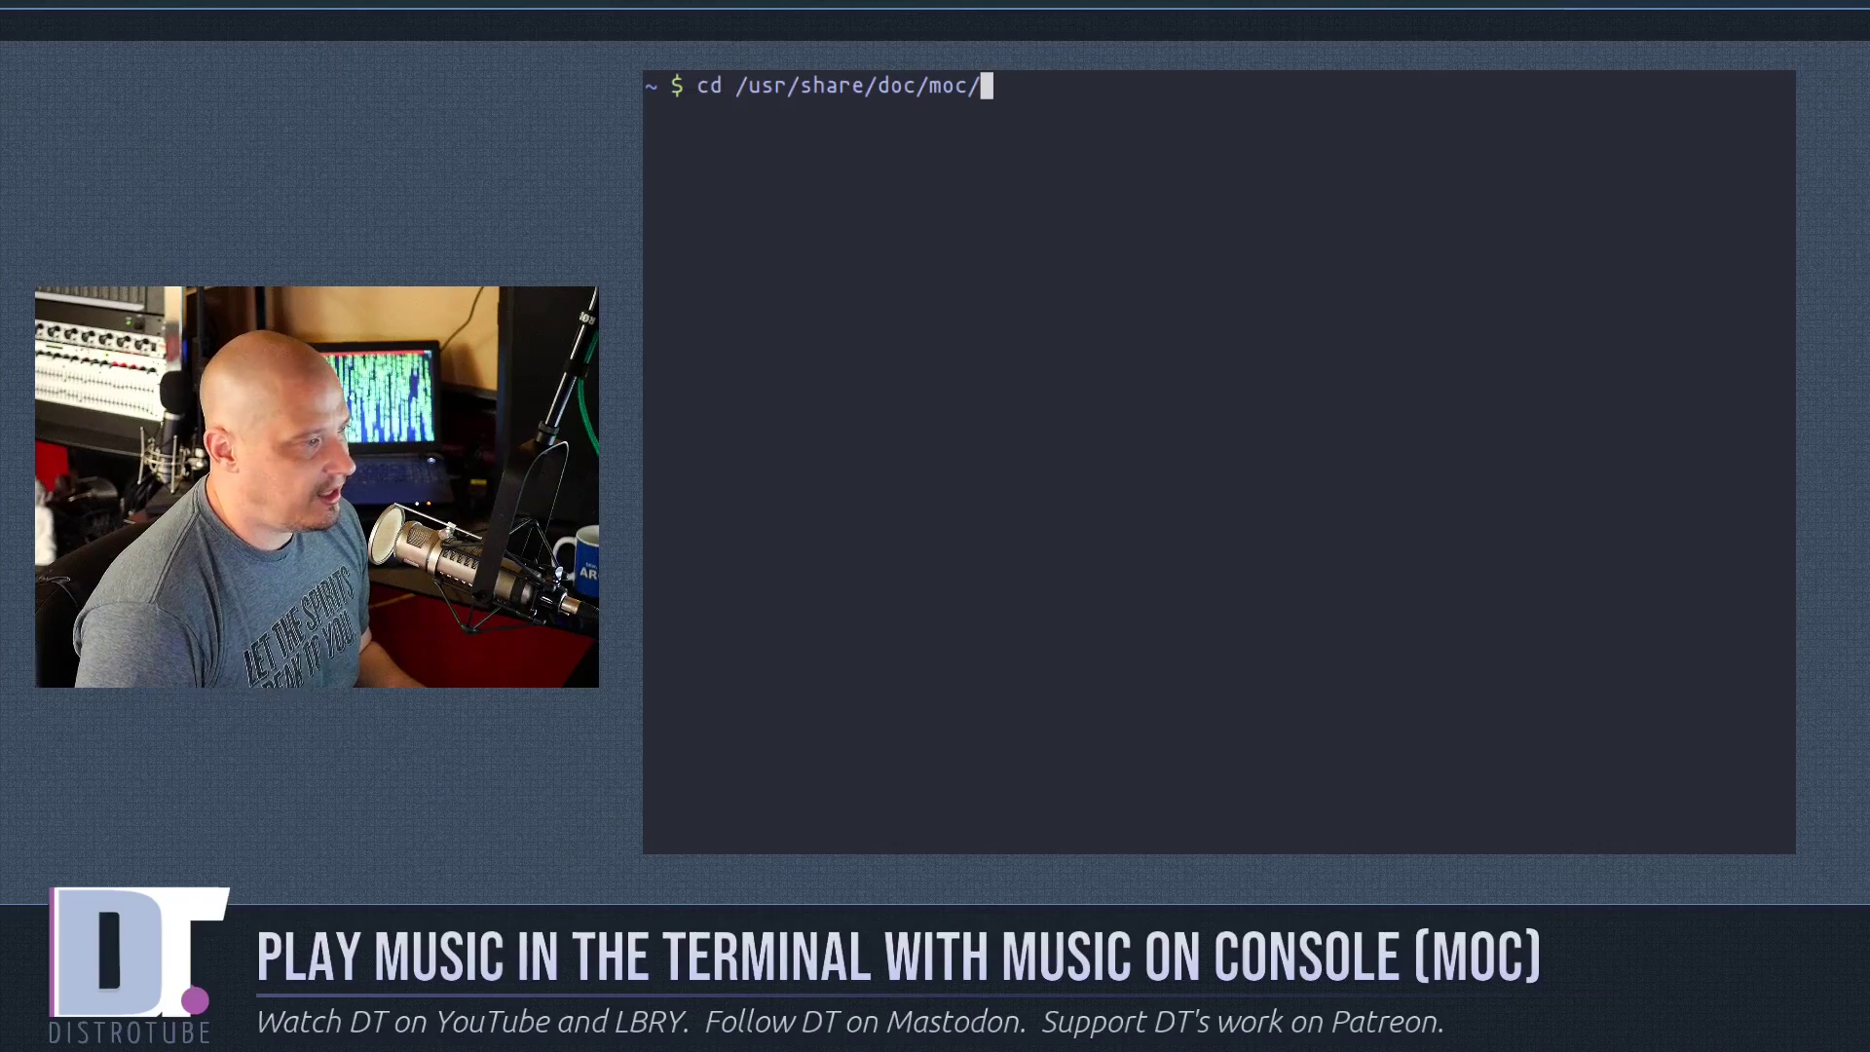
key(Return)
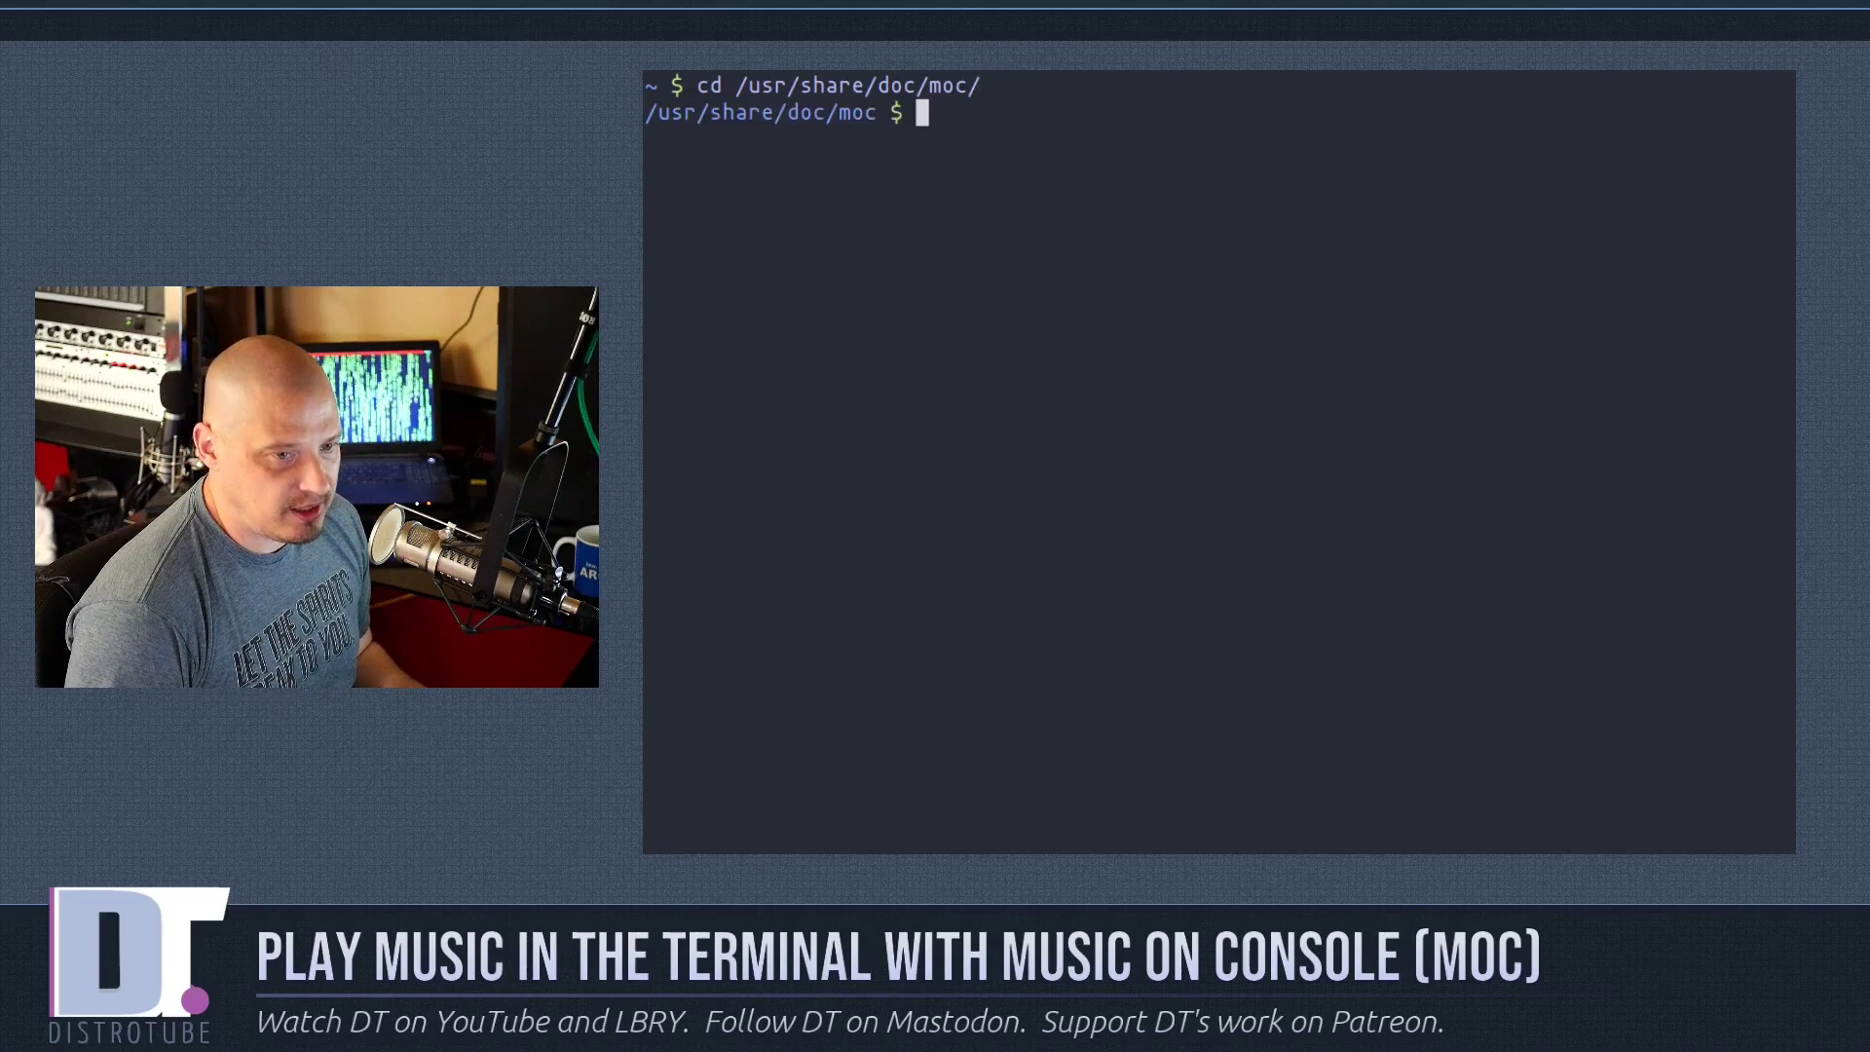
text(ls)
key(Return)
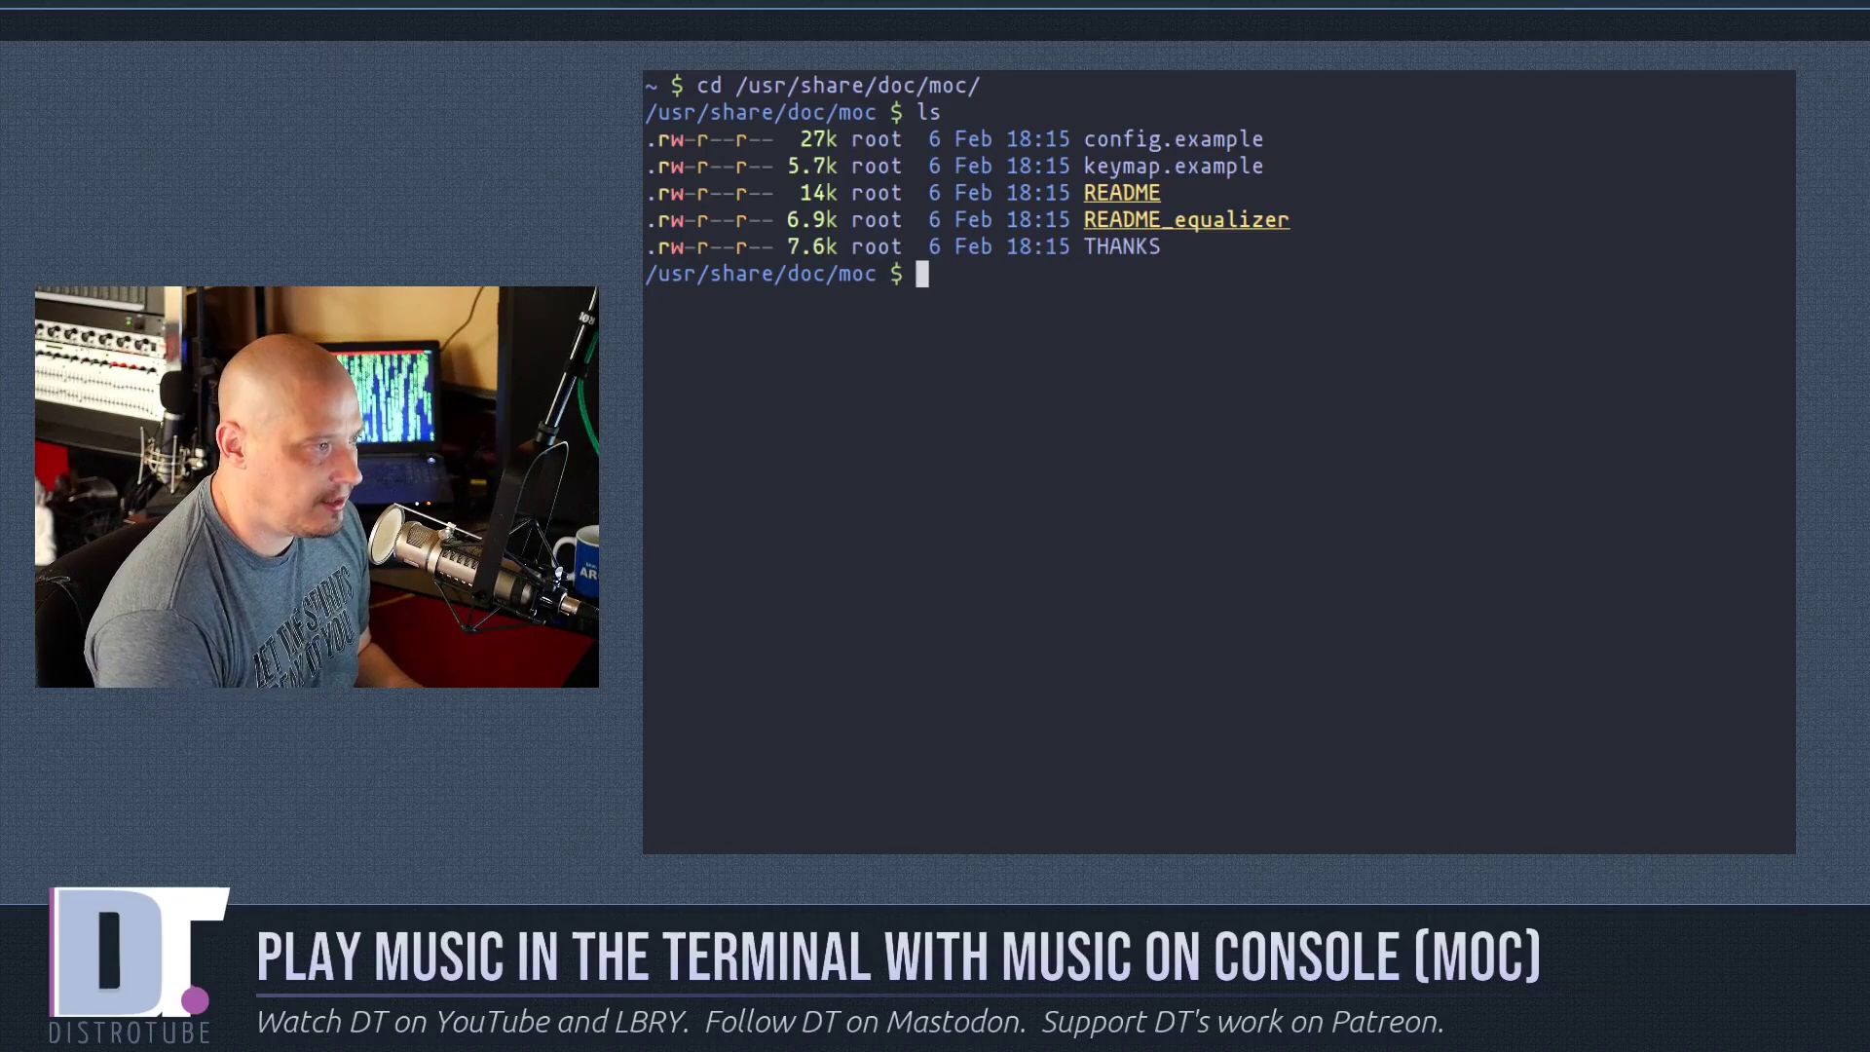
Try to copy config.example to /home/dt/.moc/config and decline overwriting the existing file.
text(cp)
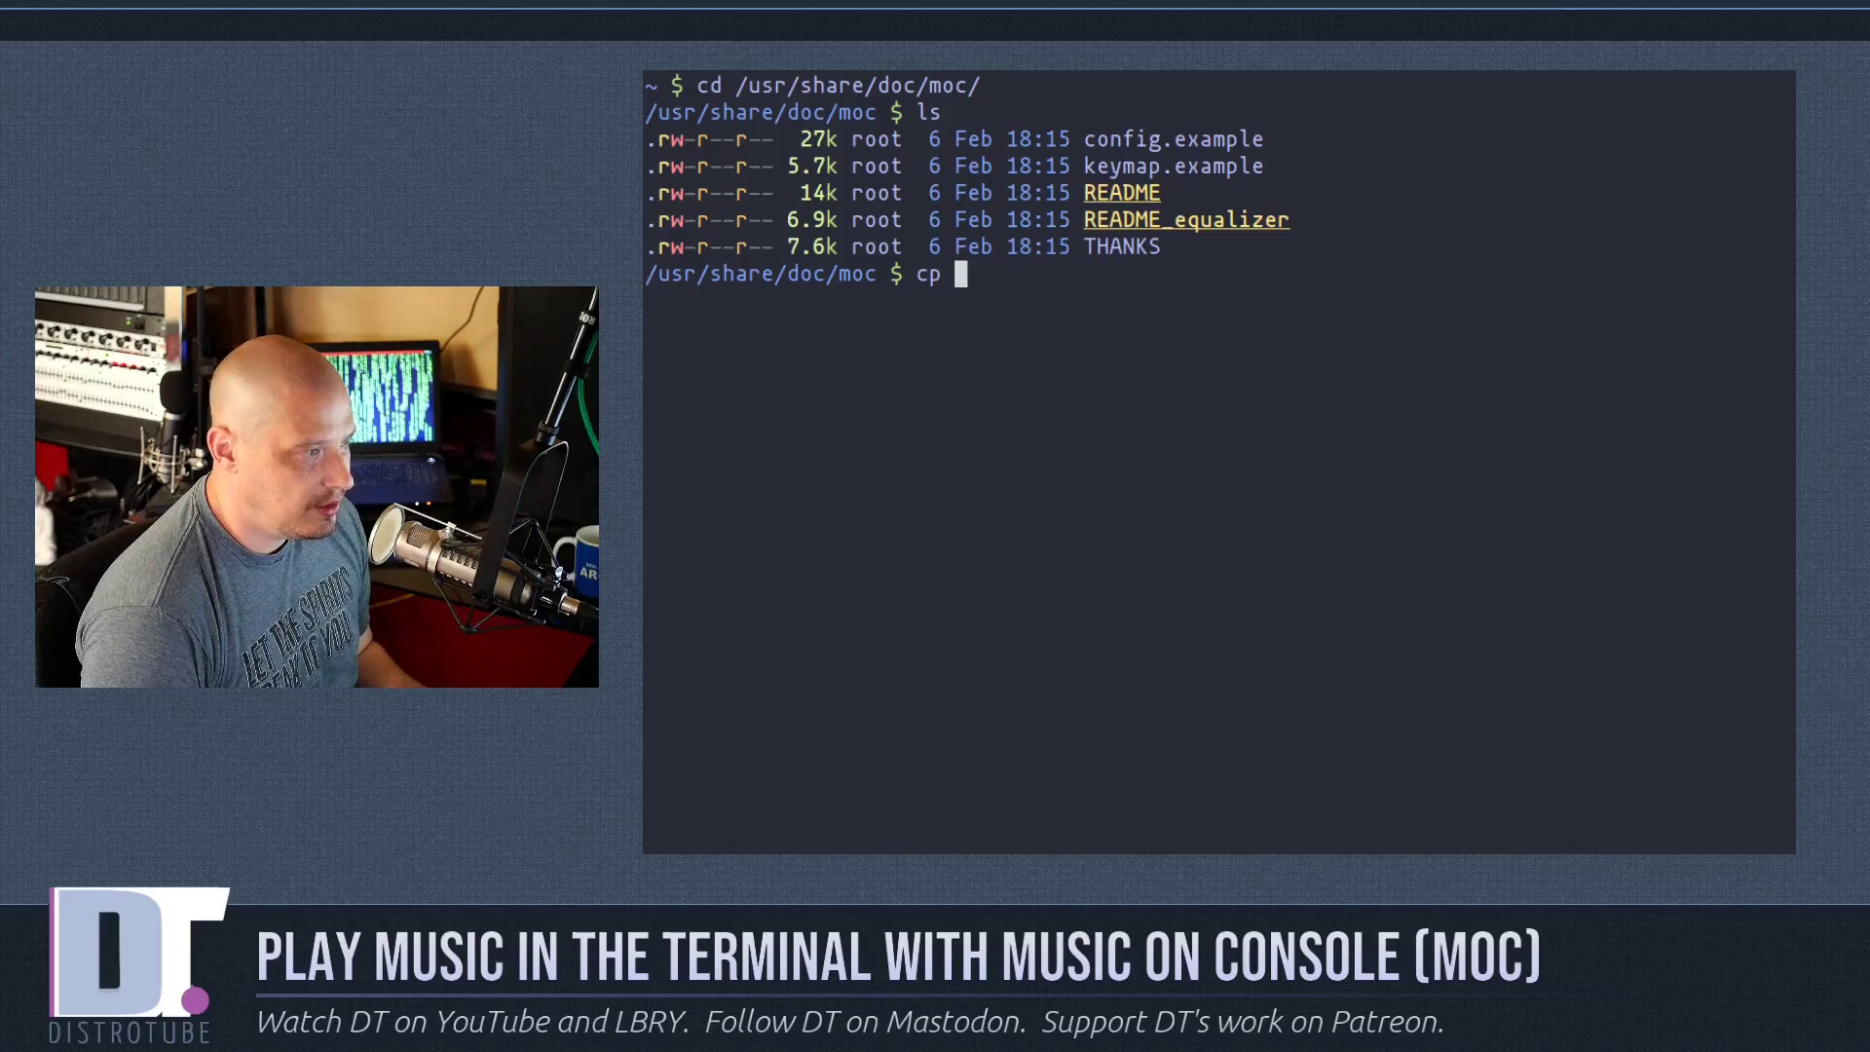
text( confi)
key(Tab)
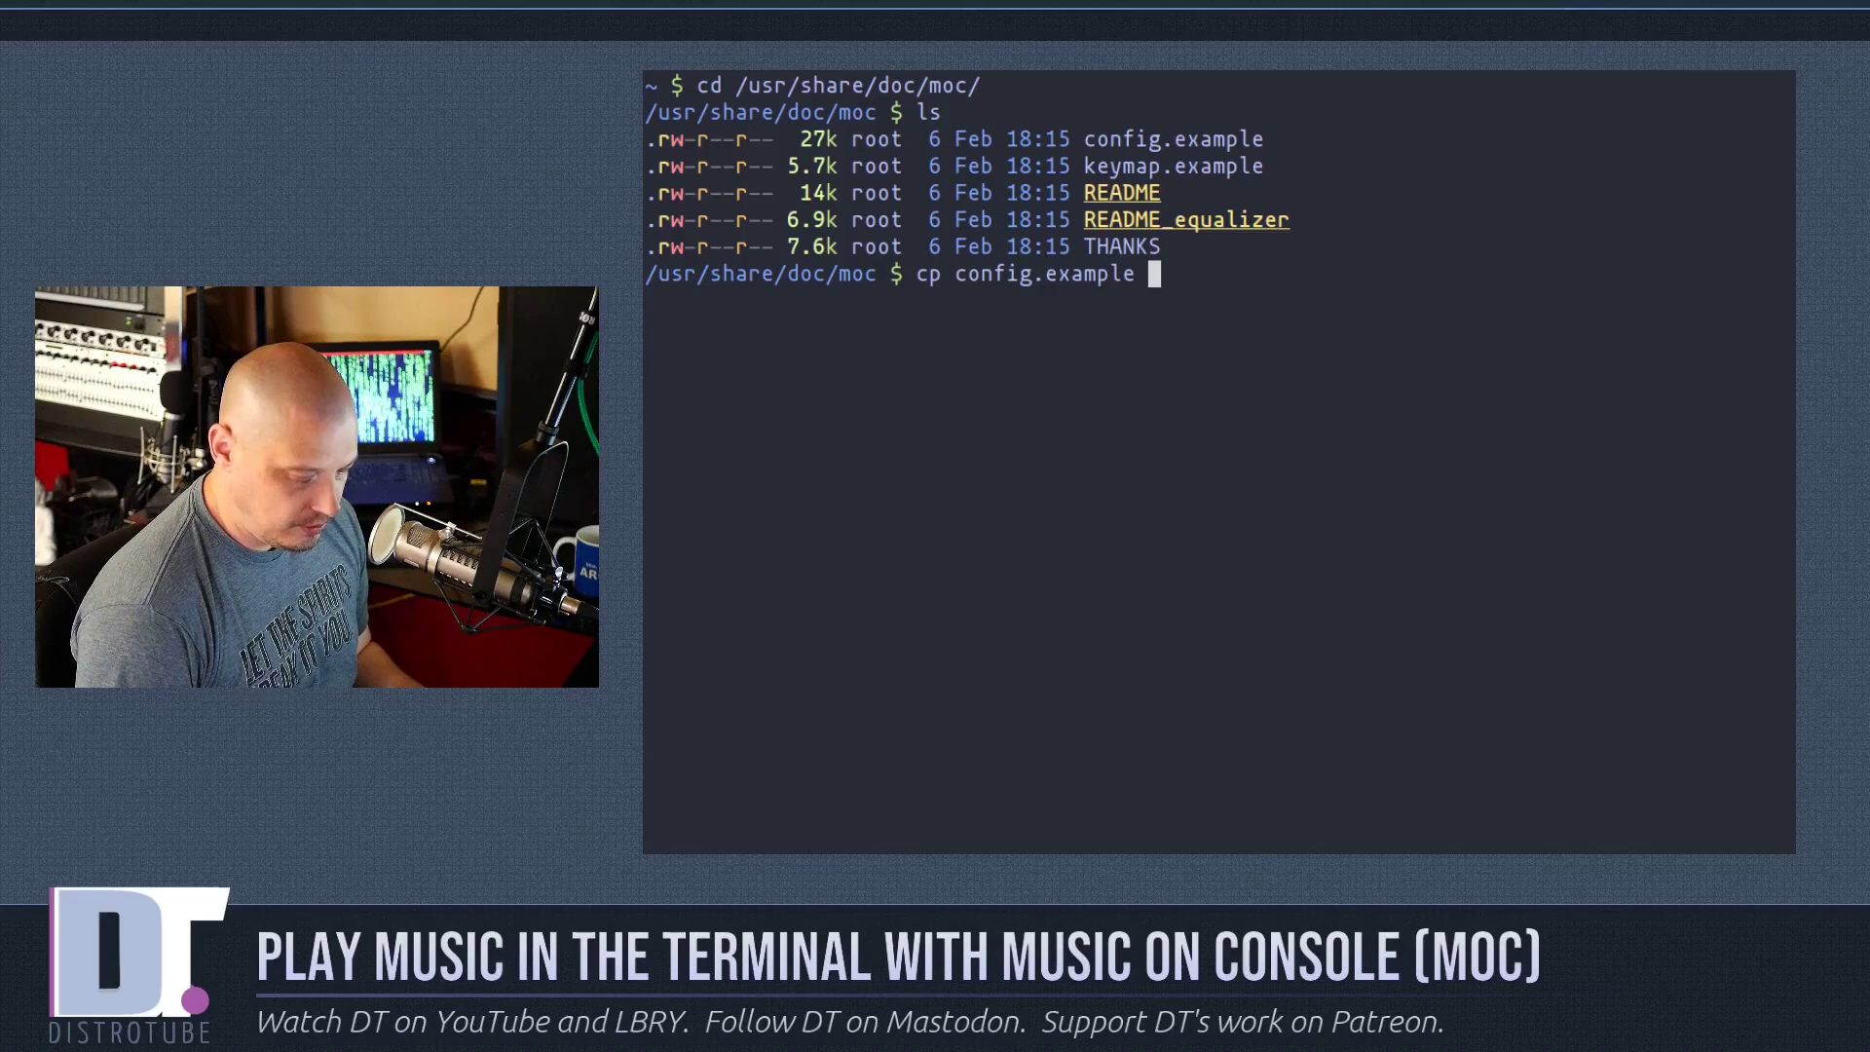
text(/home/dt/)
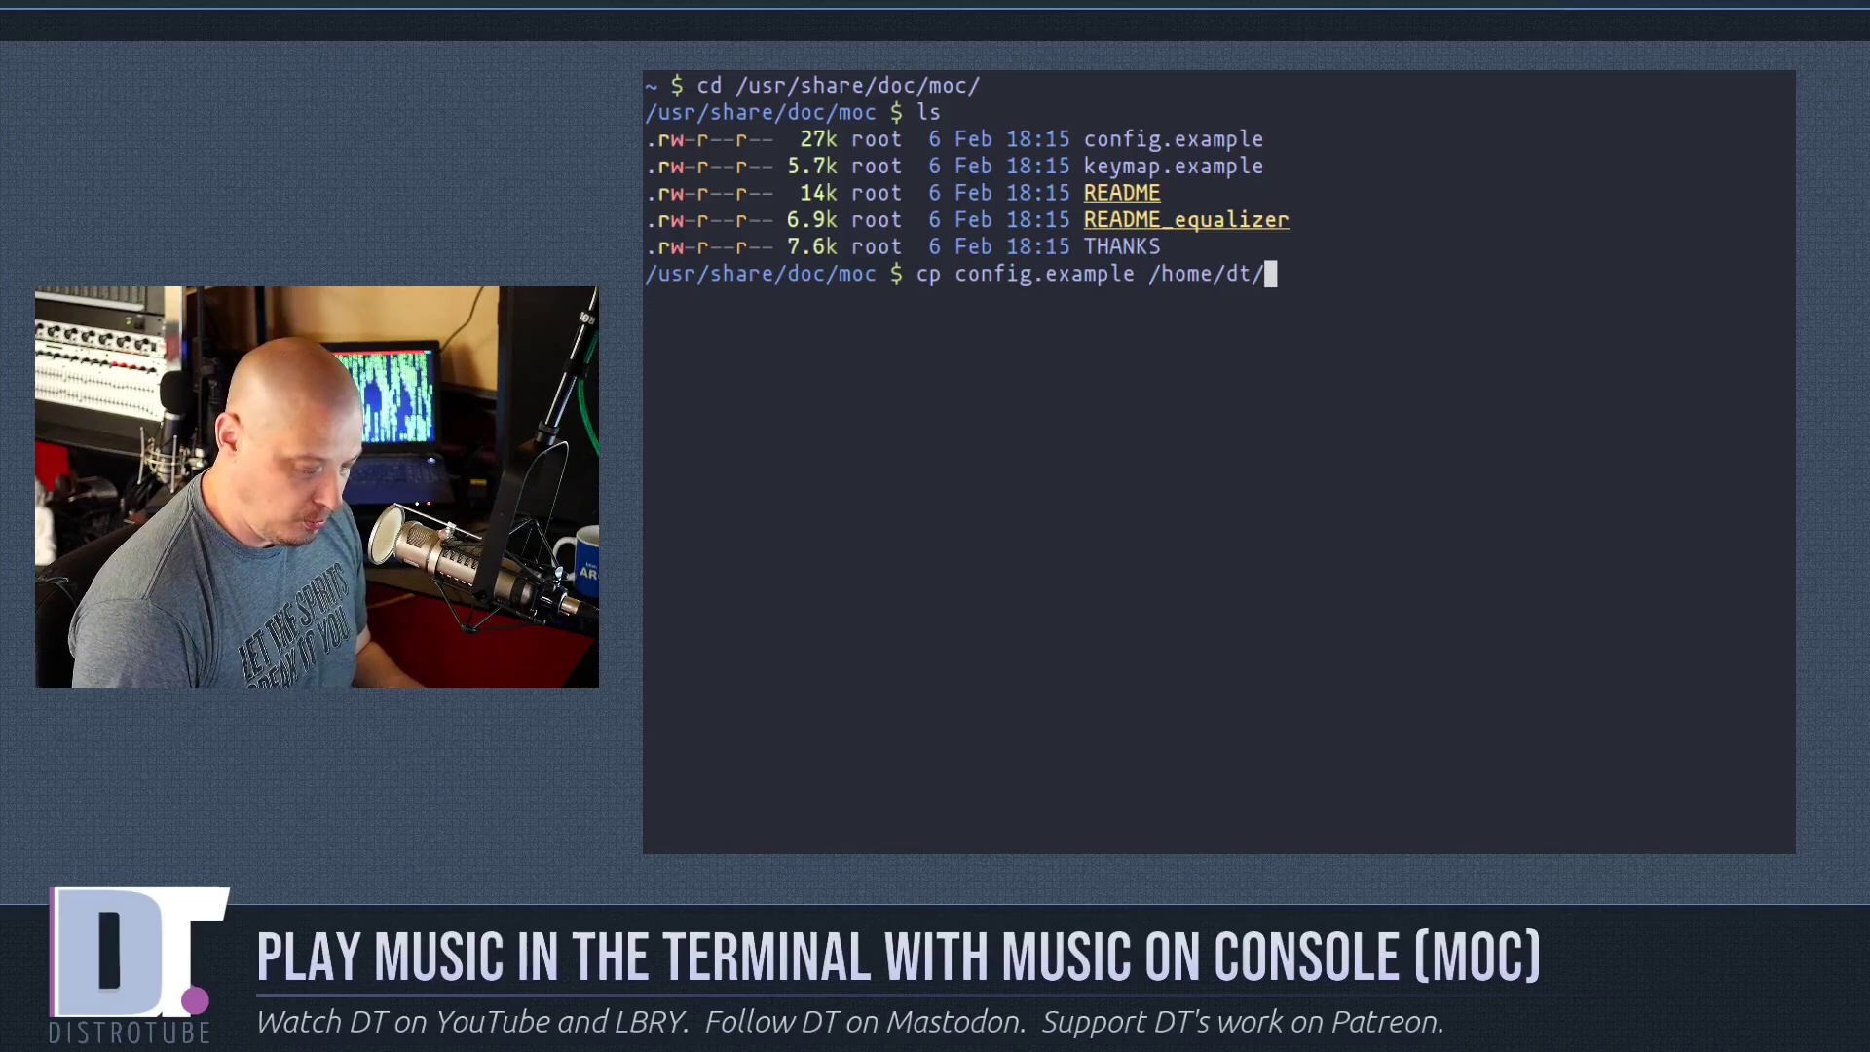
text(.)
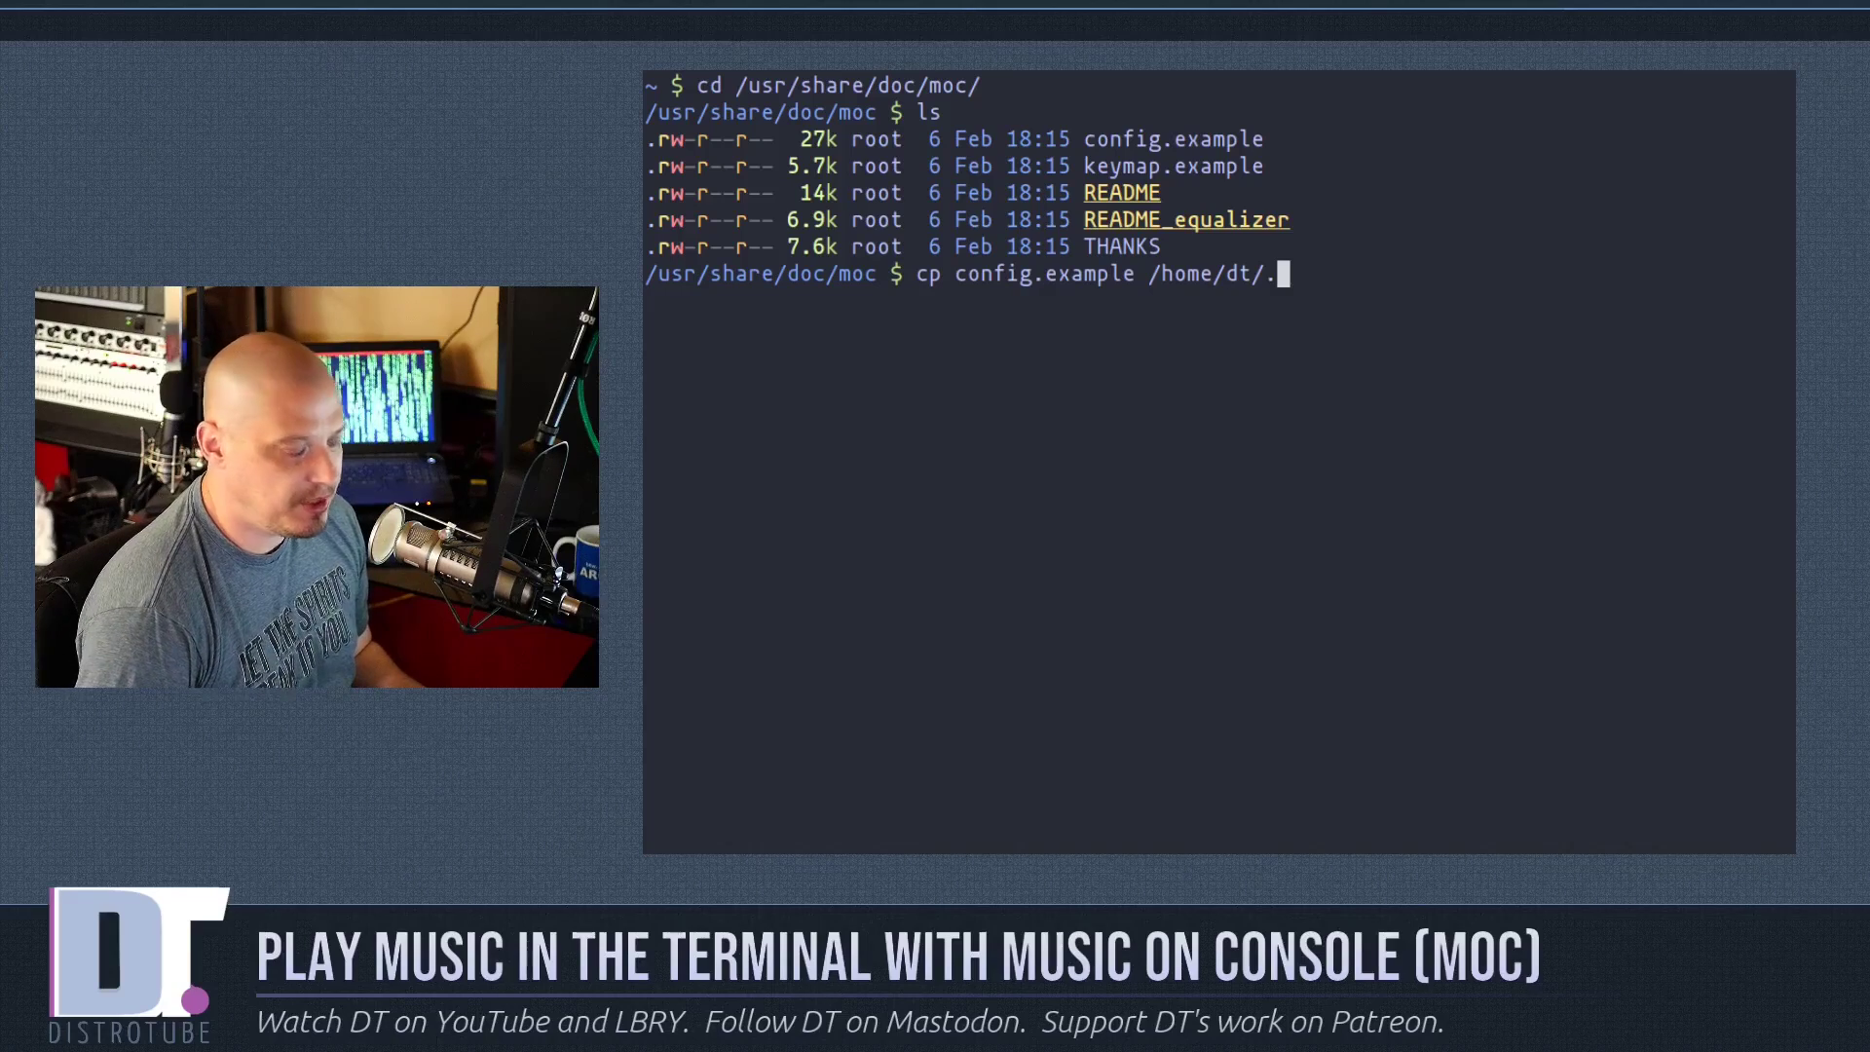
text(moc)
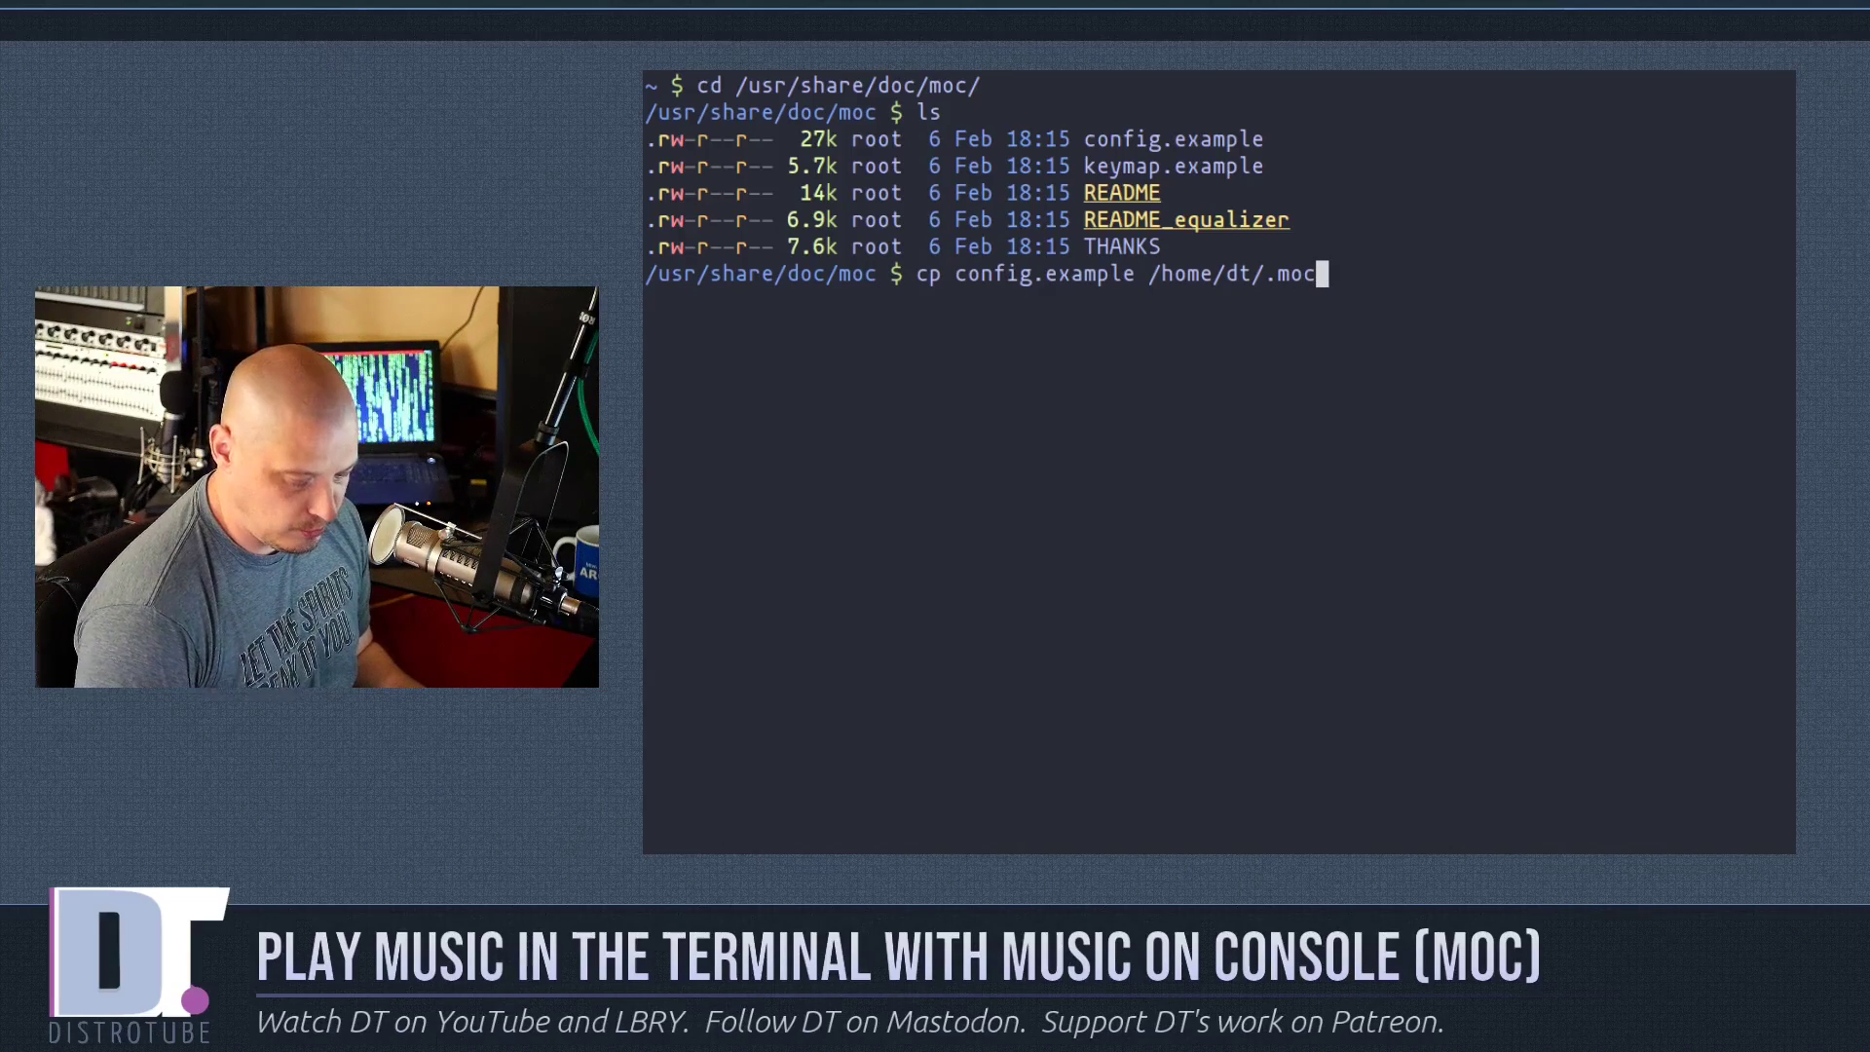
text(/)
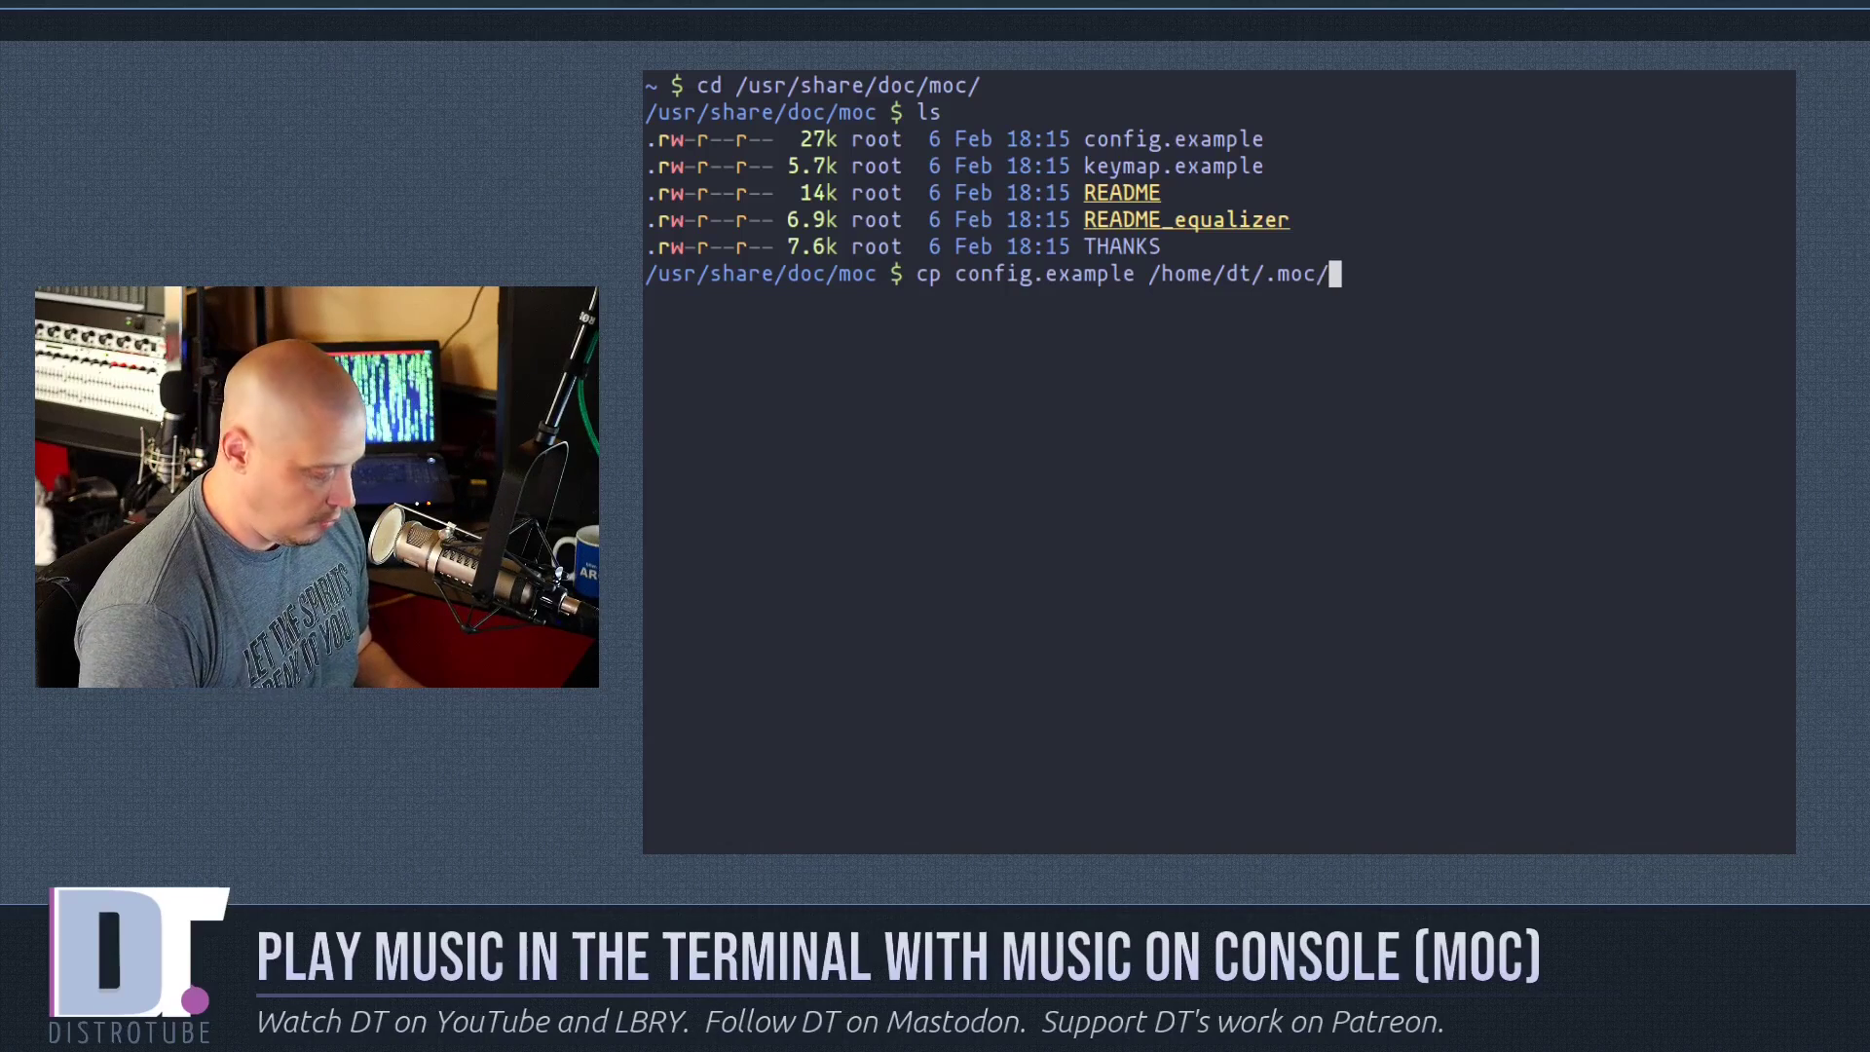
text(config)
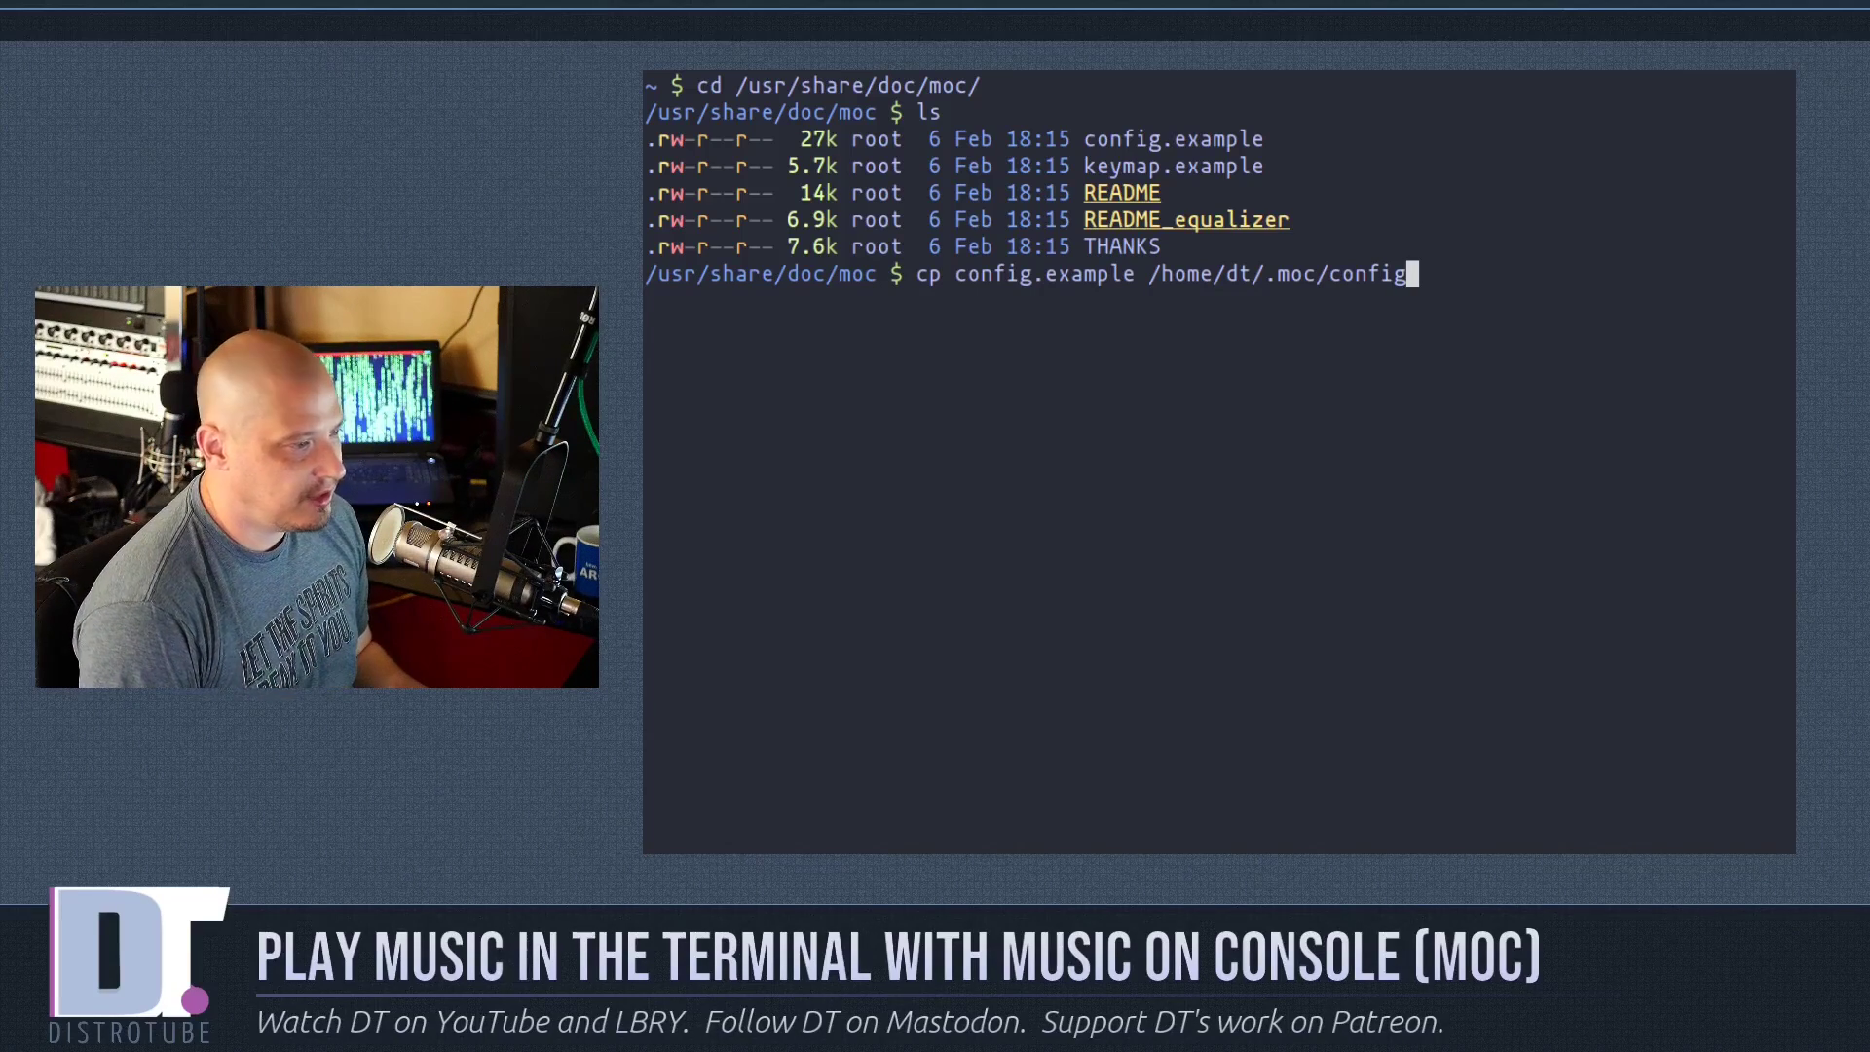
key(Return)
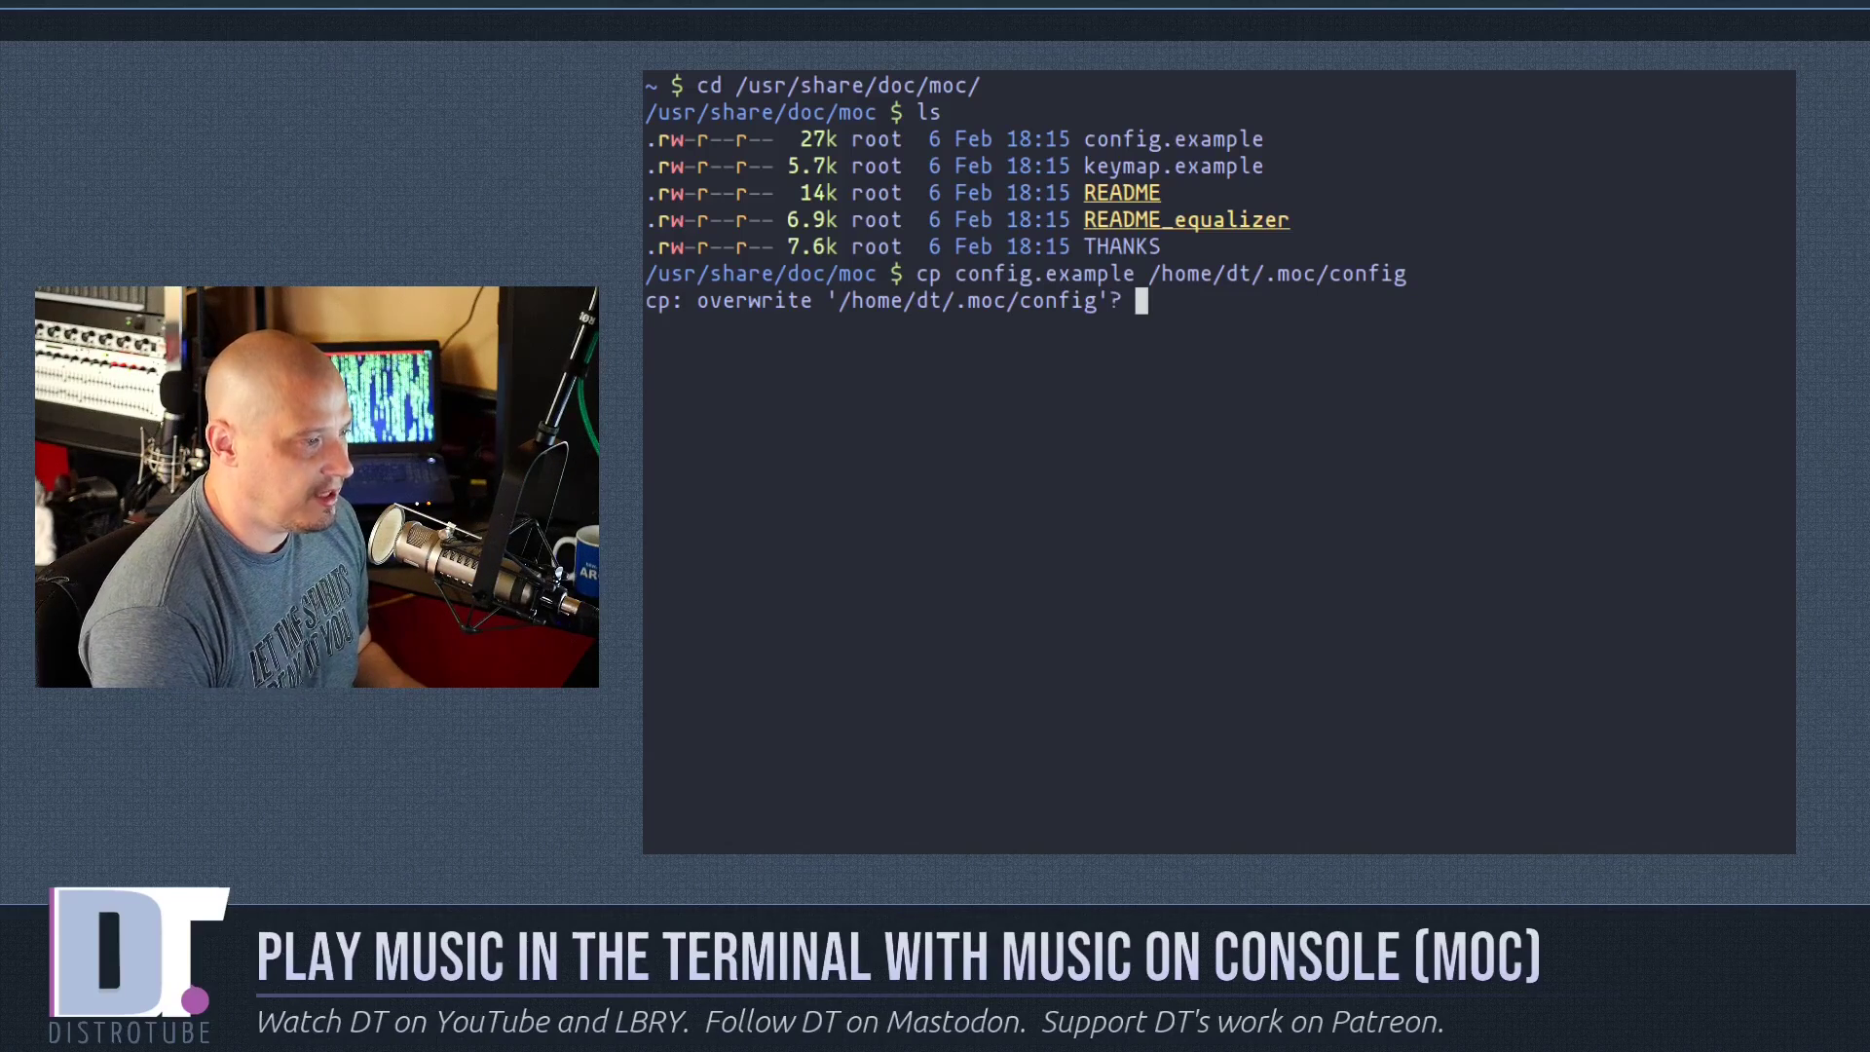
text(no)
key(Return)
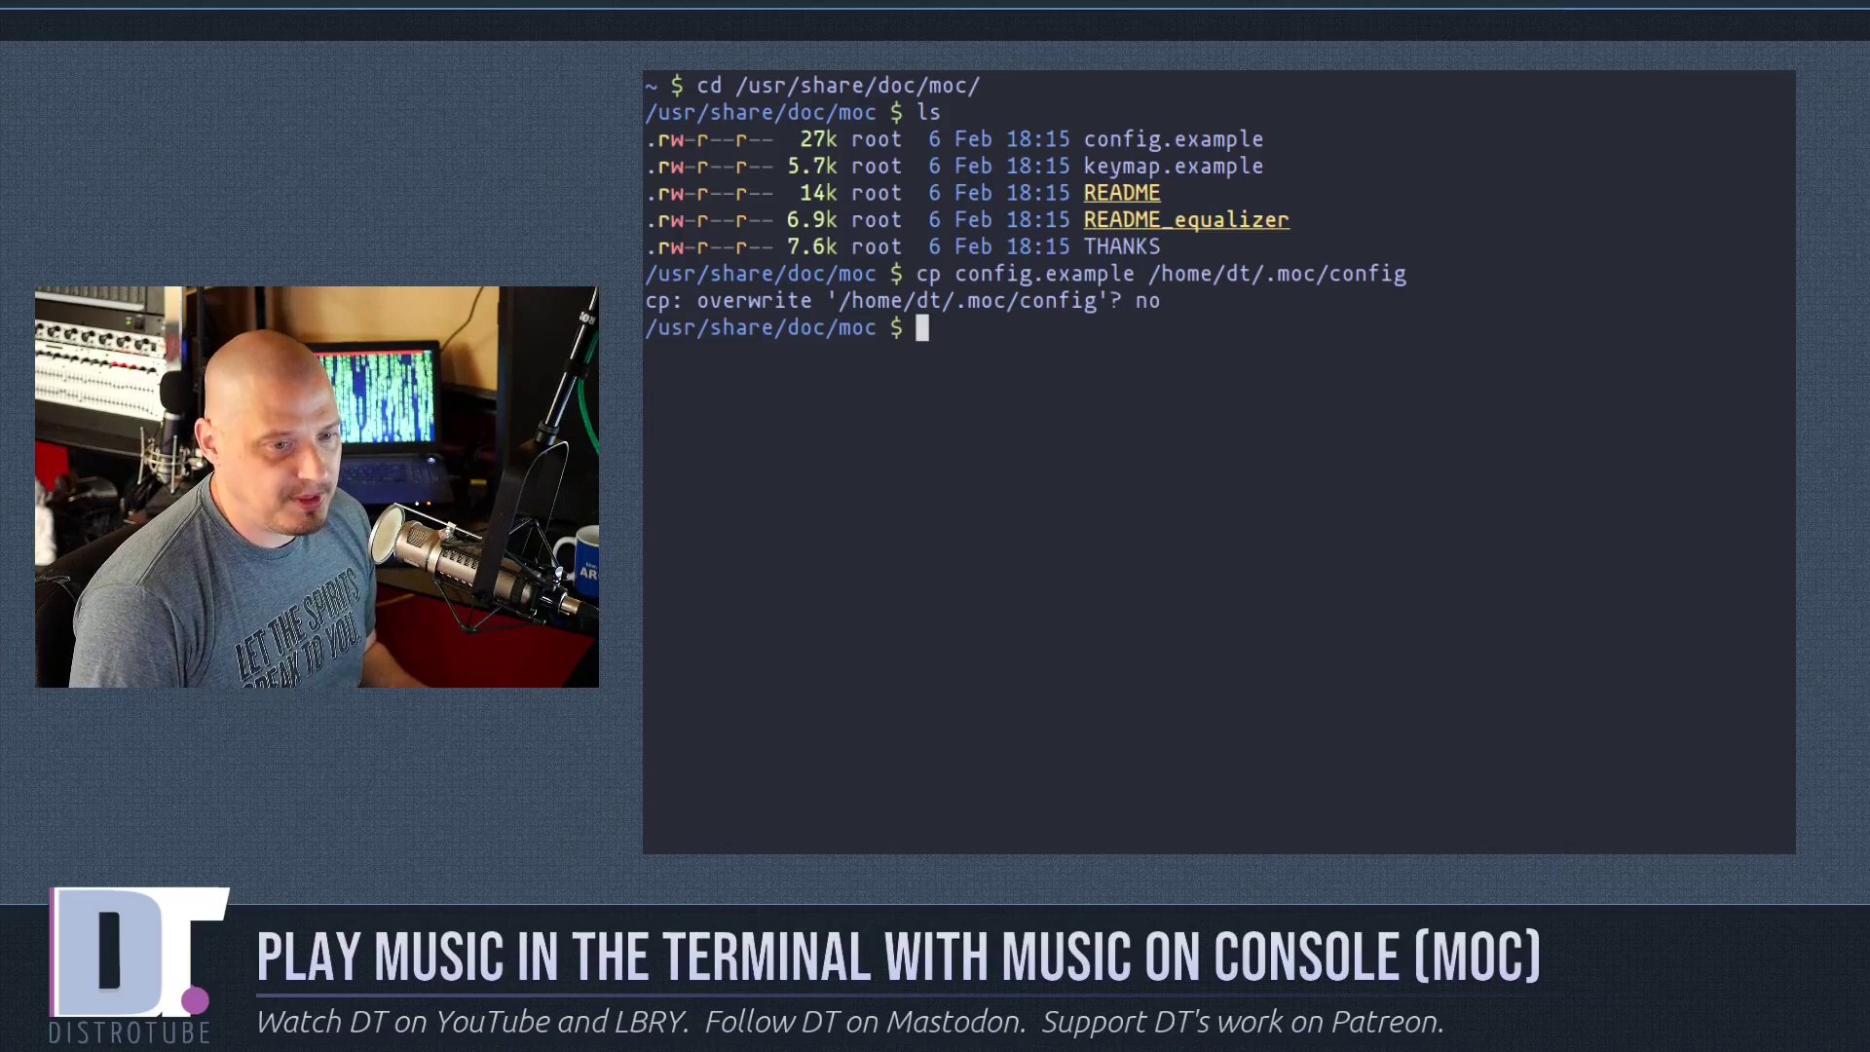
Return to the home directory, enter the .moc folder and list its contents.
text(cd)
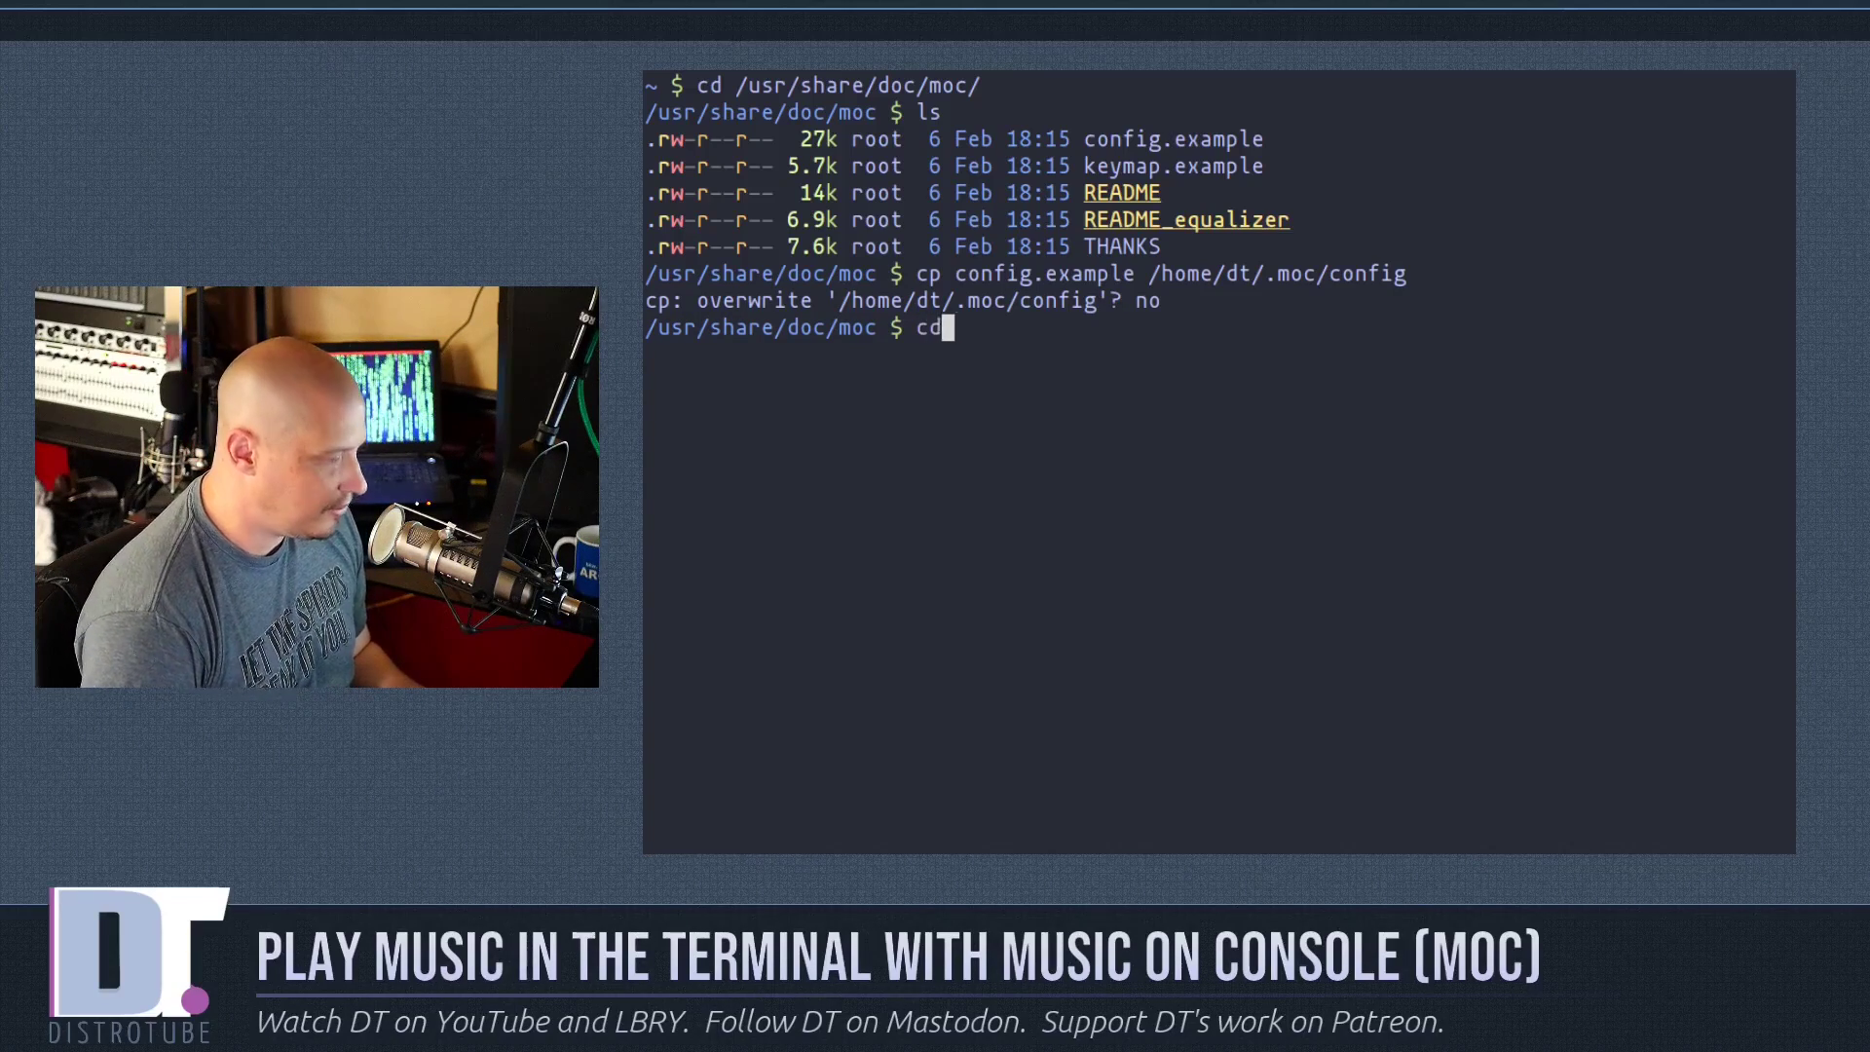
key(Return)
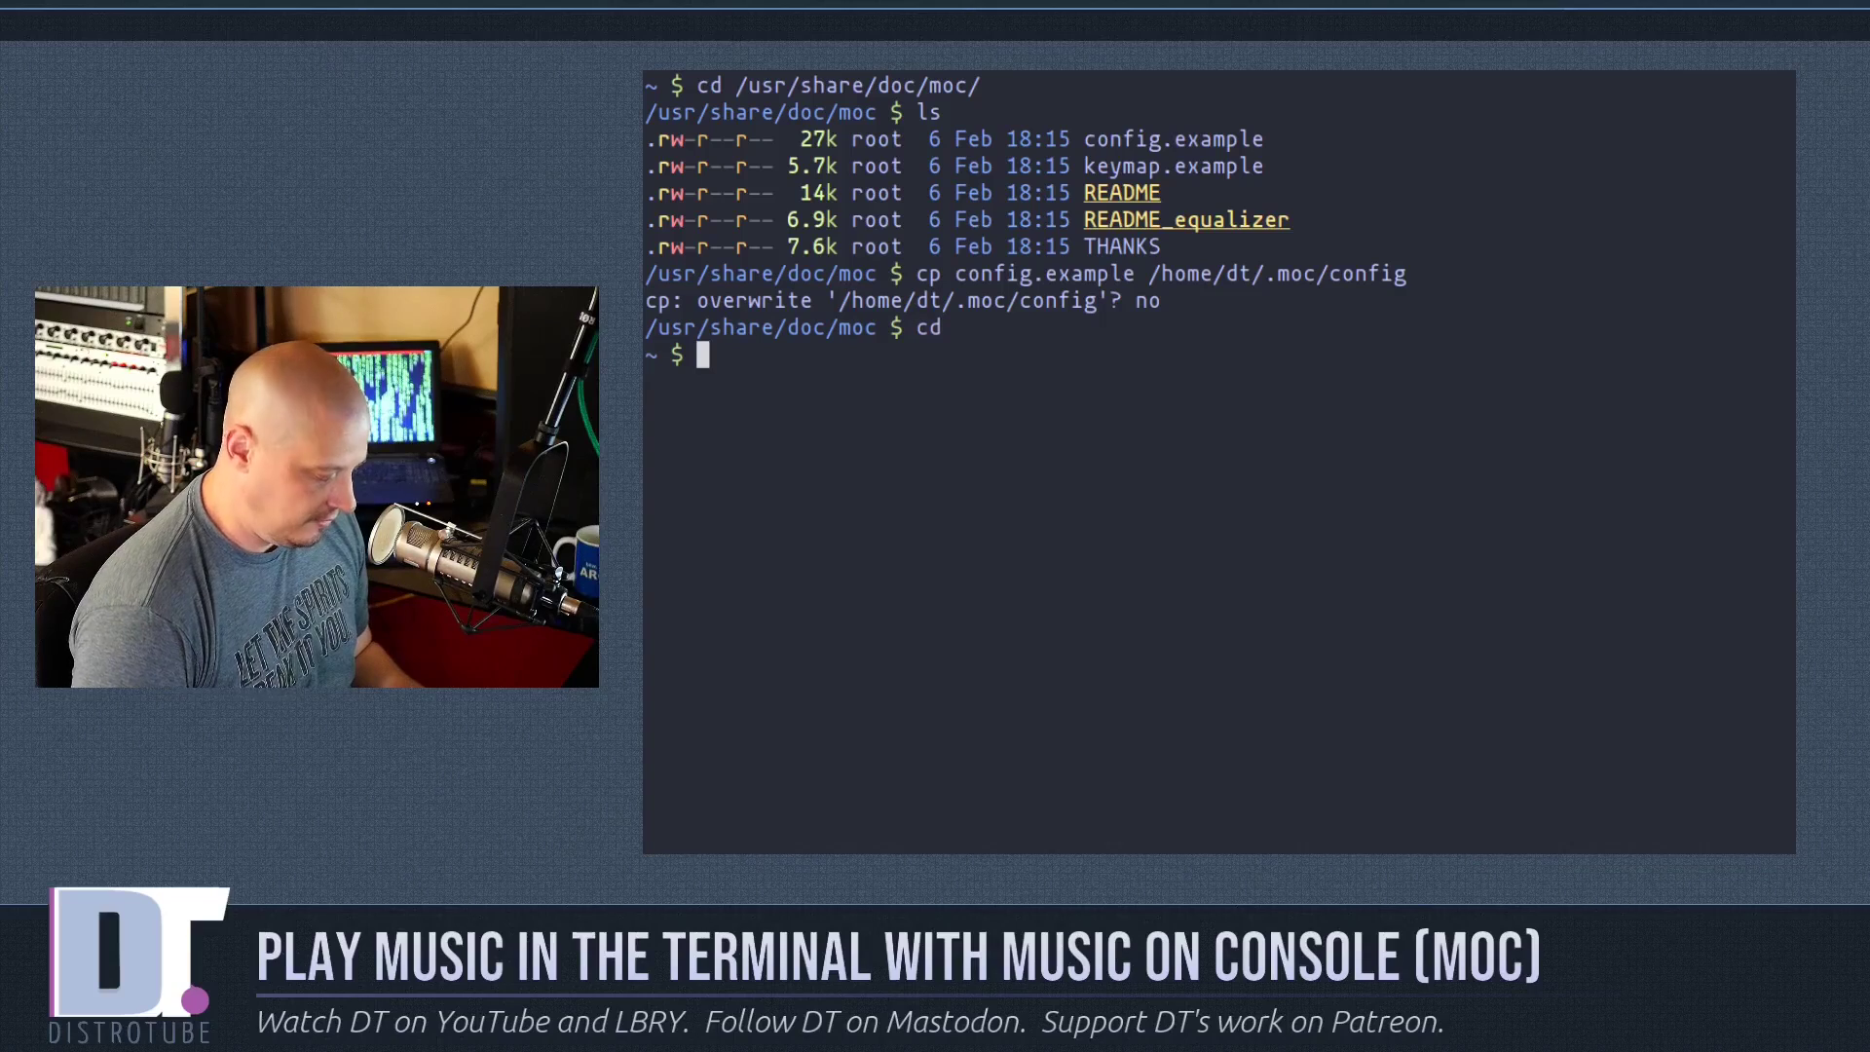
text(cd )
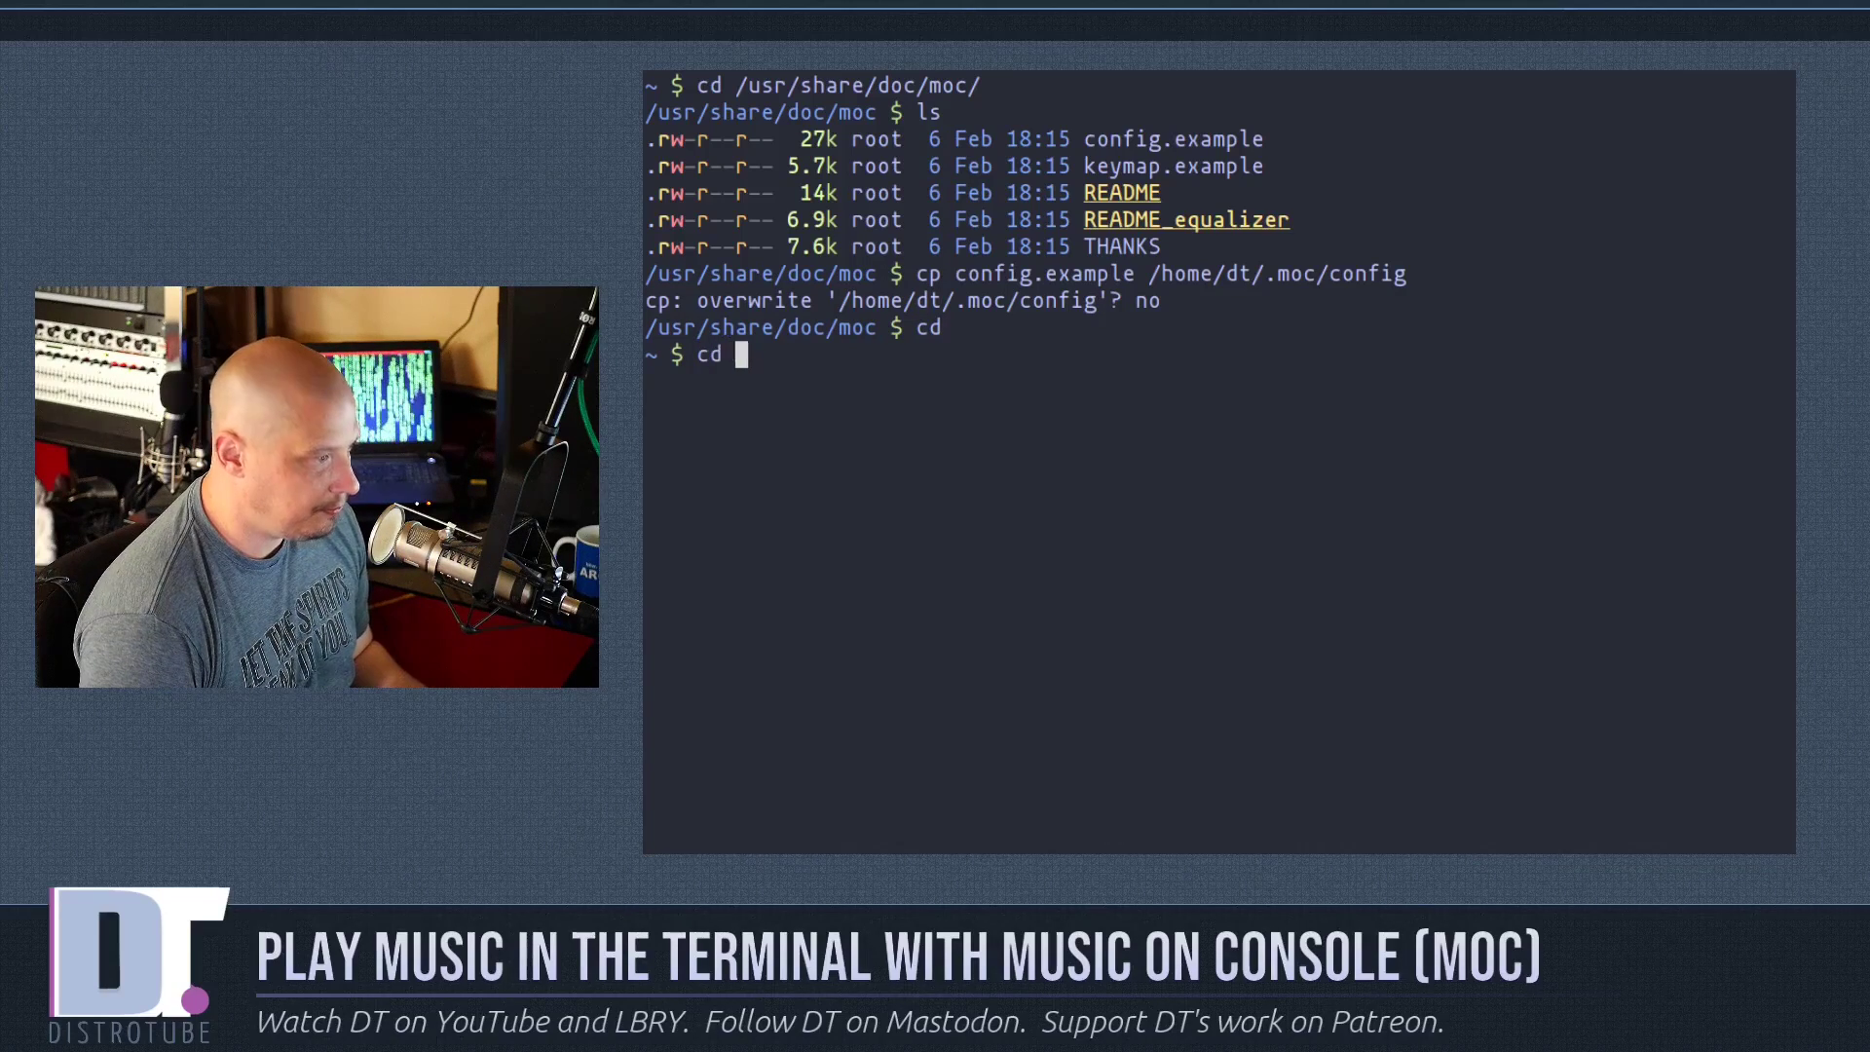
text(.moc)
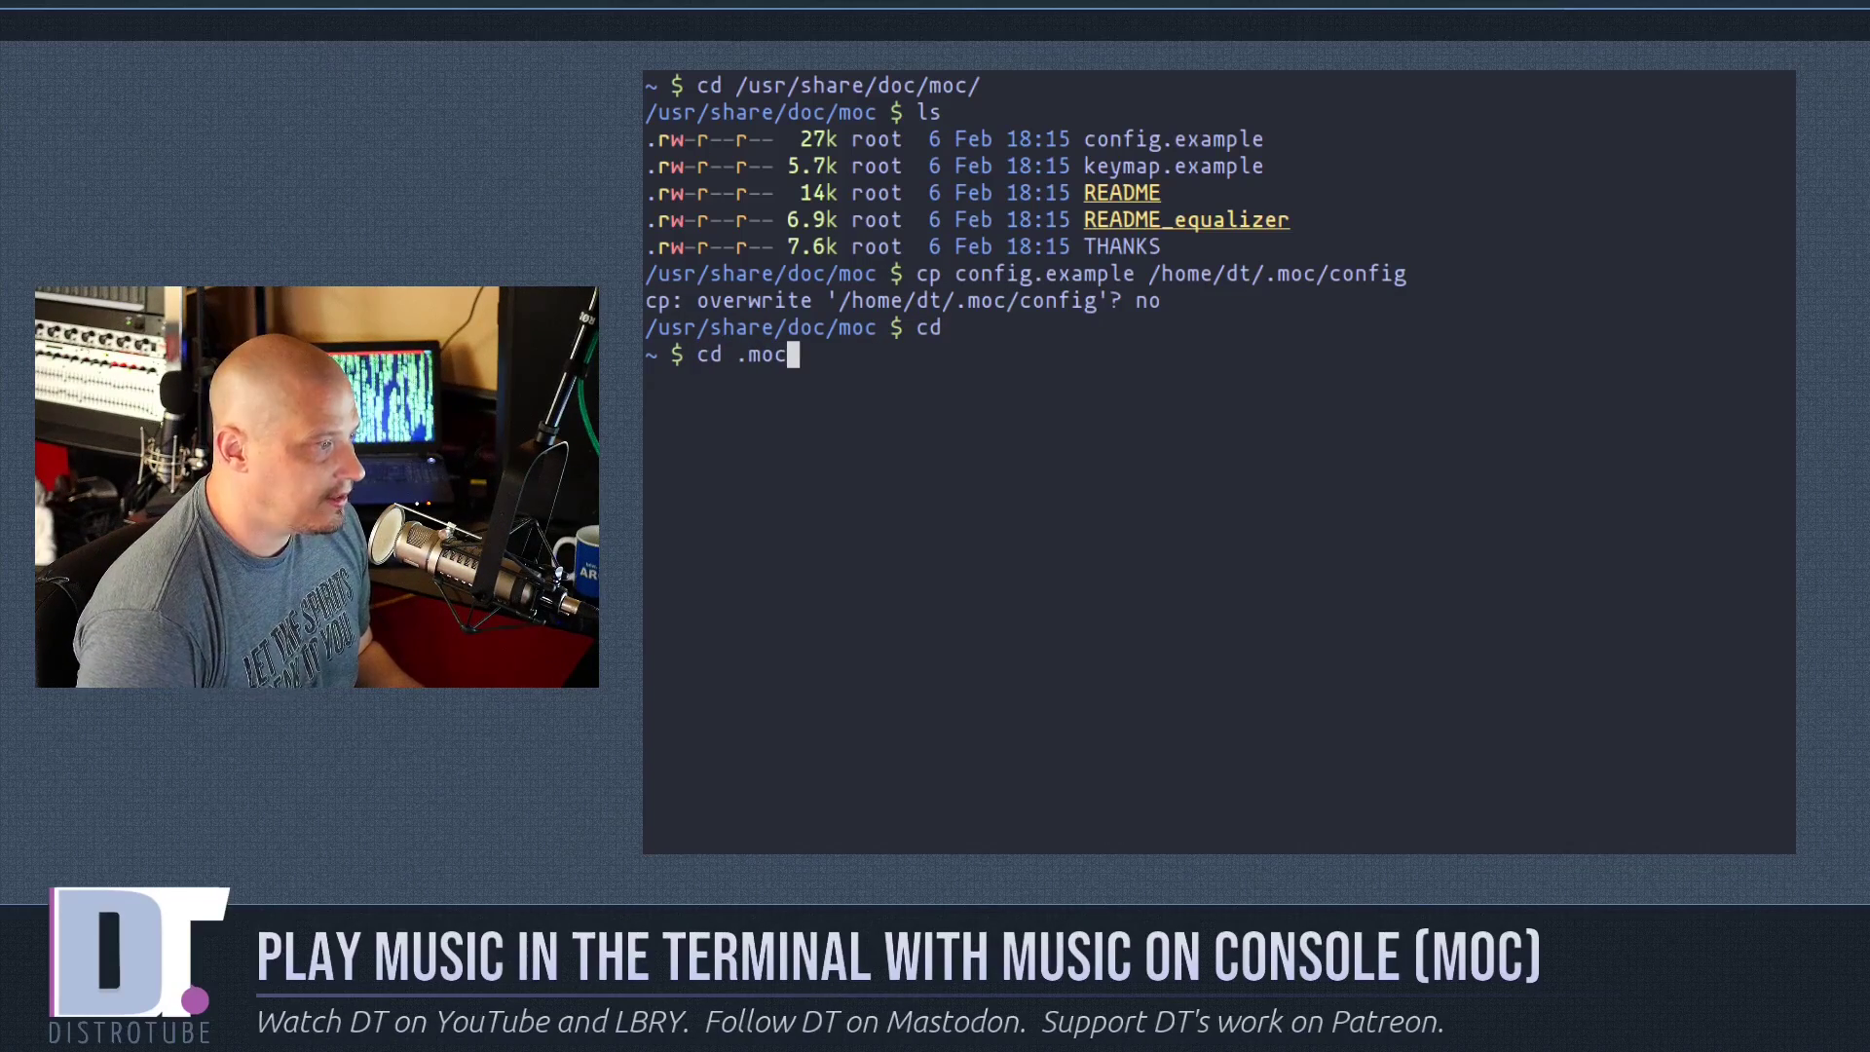
key(Return)
text(ls)
key(Return)
Open the config file in vim and read through its introductory comments down to the ReadTags option.
text(vim config)
key(Return)
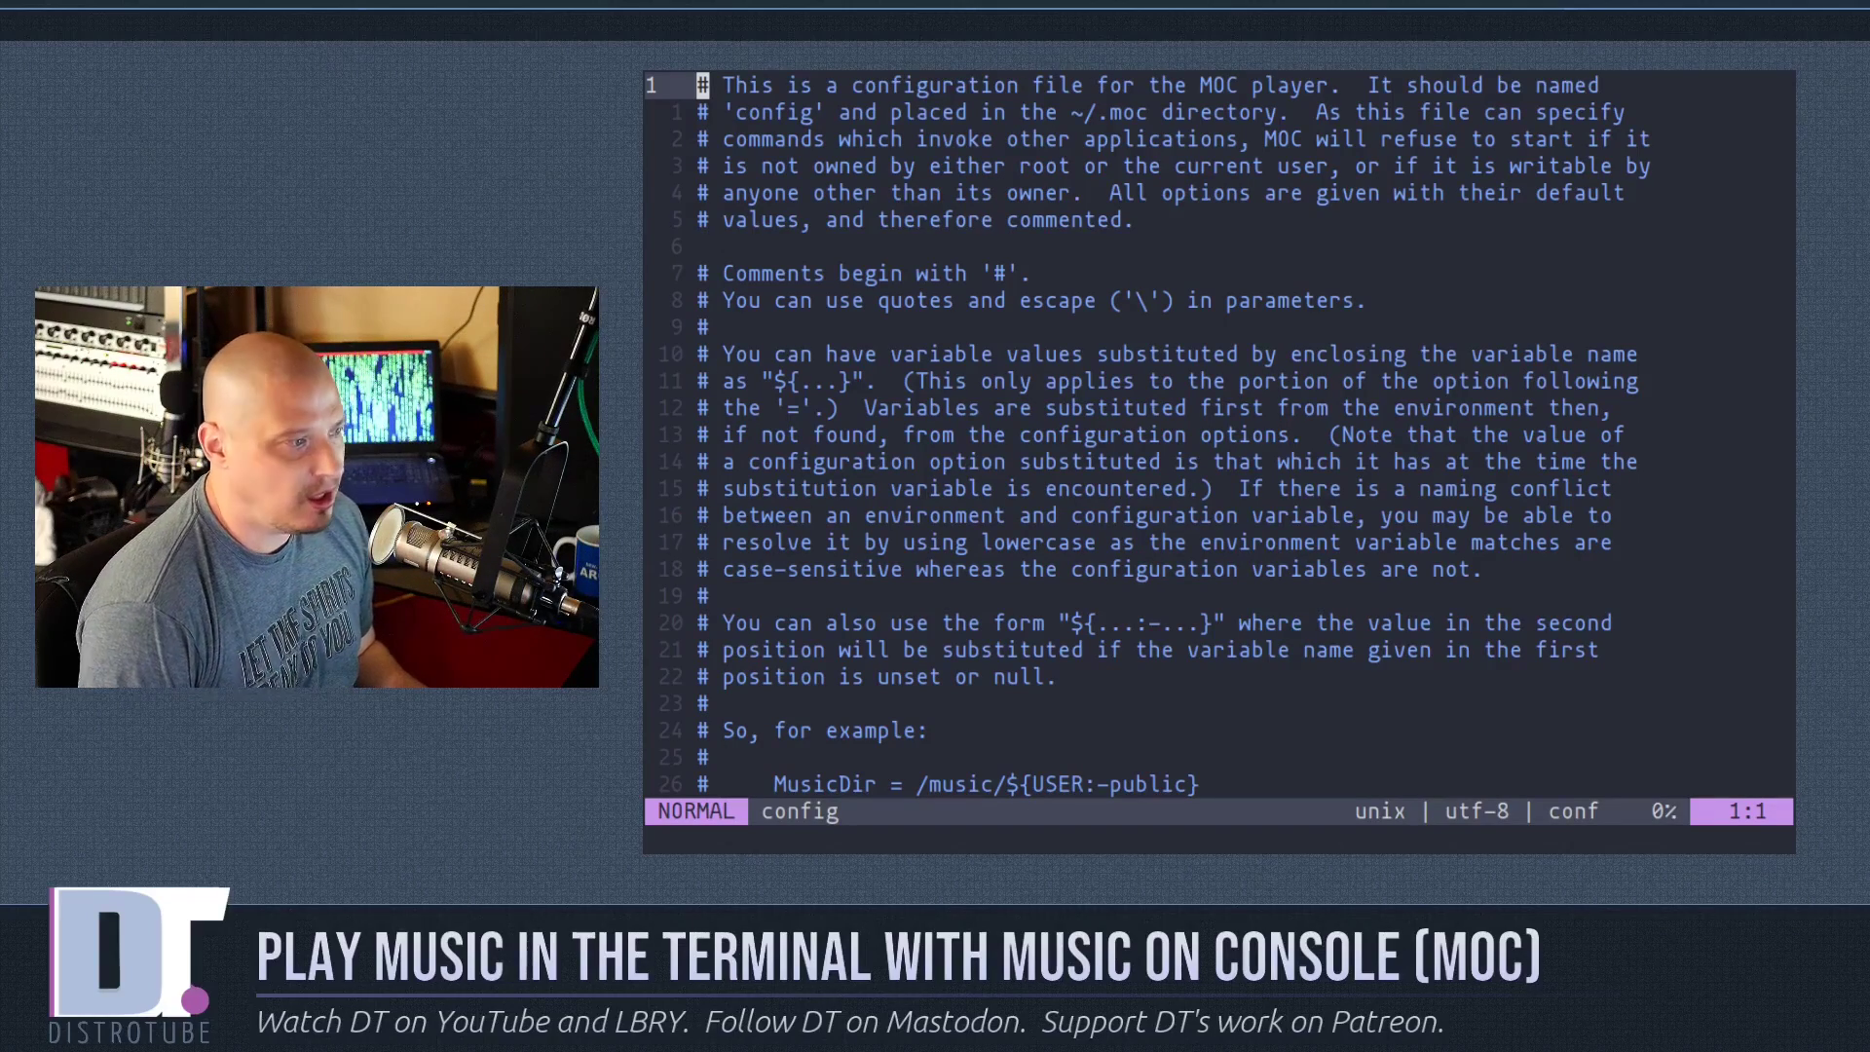
key(j)
key(j)
key(j)
key(j)
key(j)
key(j)
key(j)
key(j)
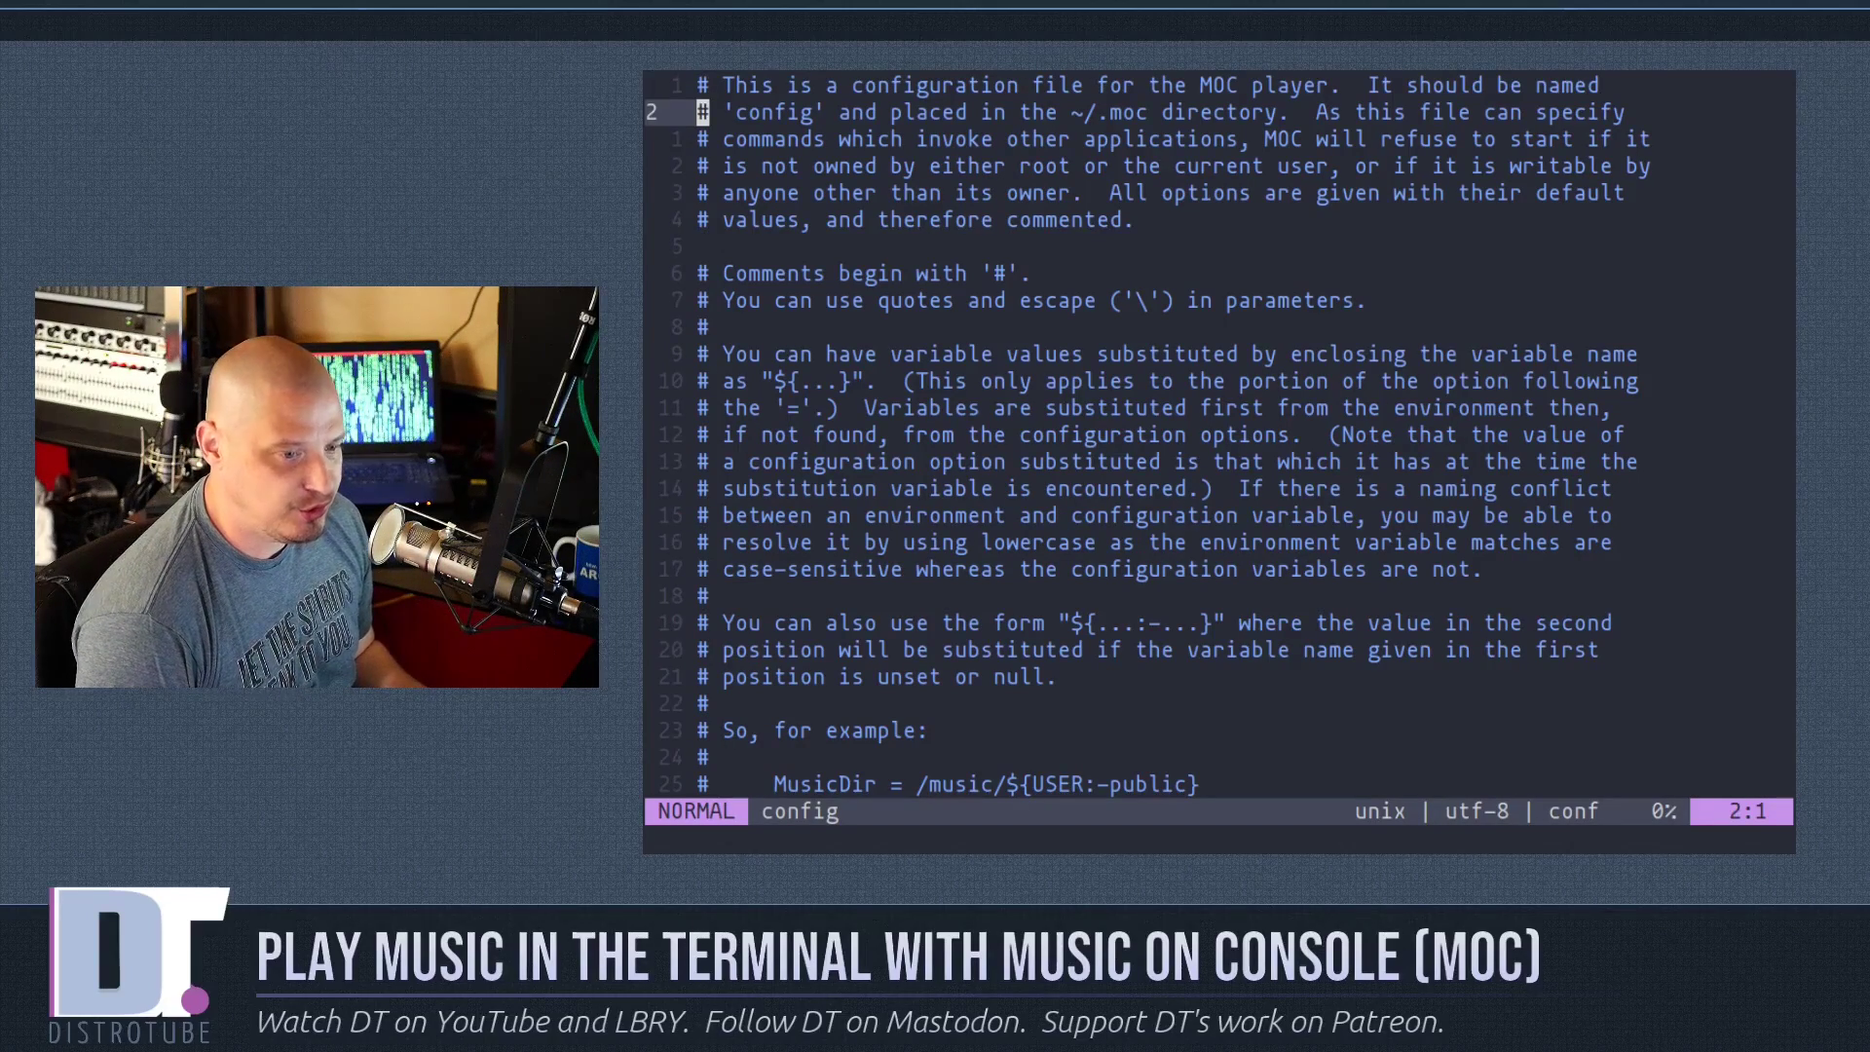
key(j)
key(j)
key(j)
key(j)
key(j)
key(j)
key(j)
key(j)
key(j)
key(j)
key(j)
key(j)
key(j)
key(j)
key(j)
key(j)
key(j)
key(j)
key(j)
key(j)
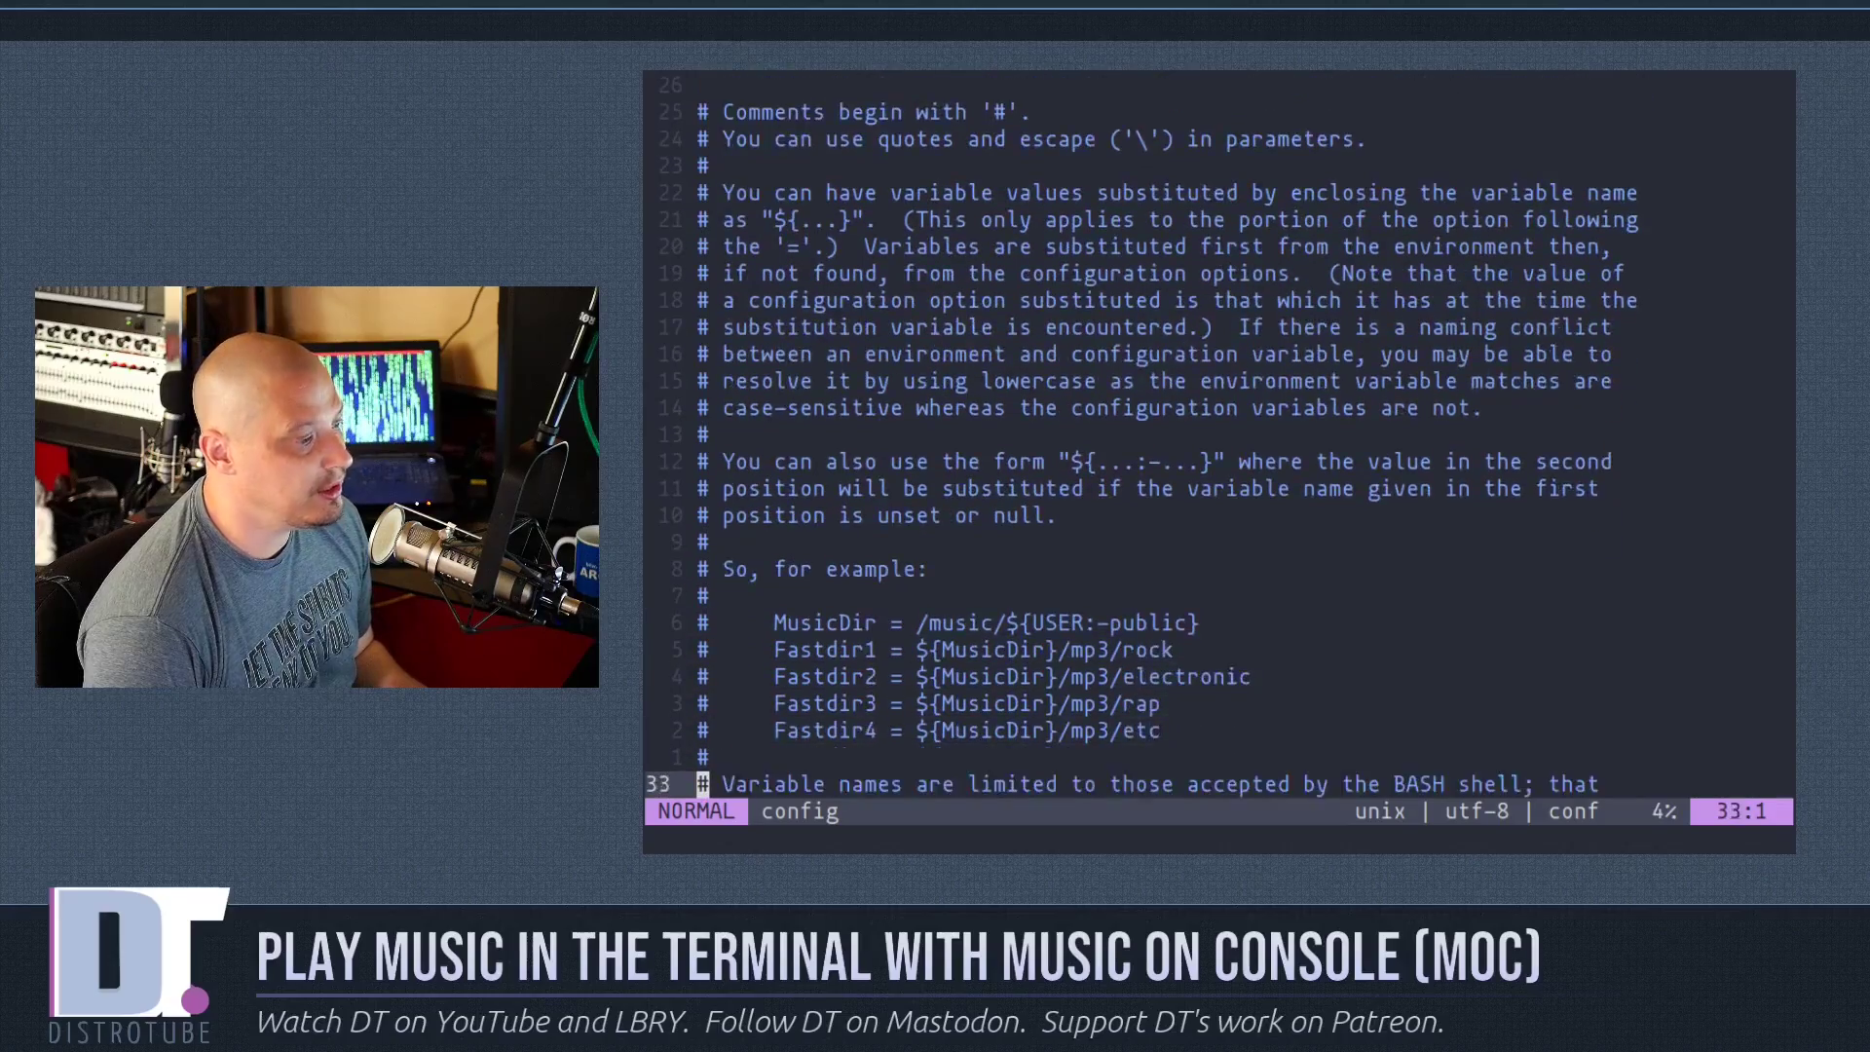
key(j)
key(j)
key(j)
key(j)
key(j)
key(j)
key(j)
key(j)
key(j)
key(j)
key(j)
key(j)
key(j)
key(j)
key(j)
key(j)
key(j)
key(j)
key(j)
key(j)
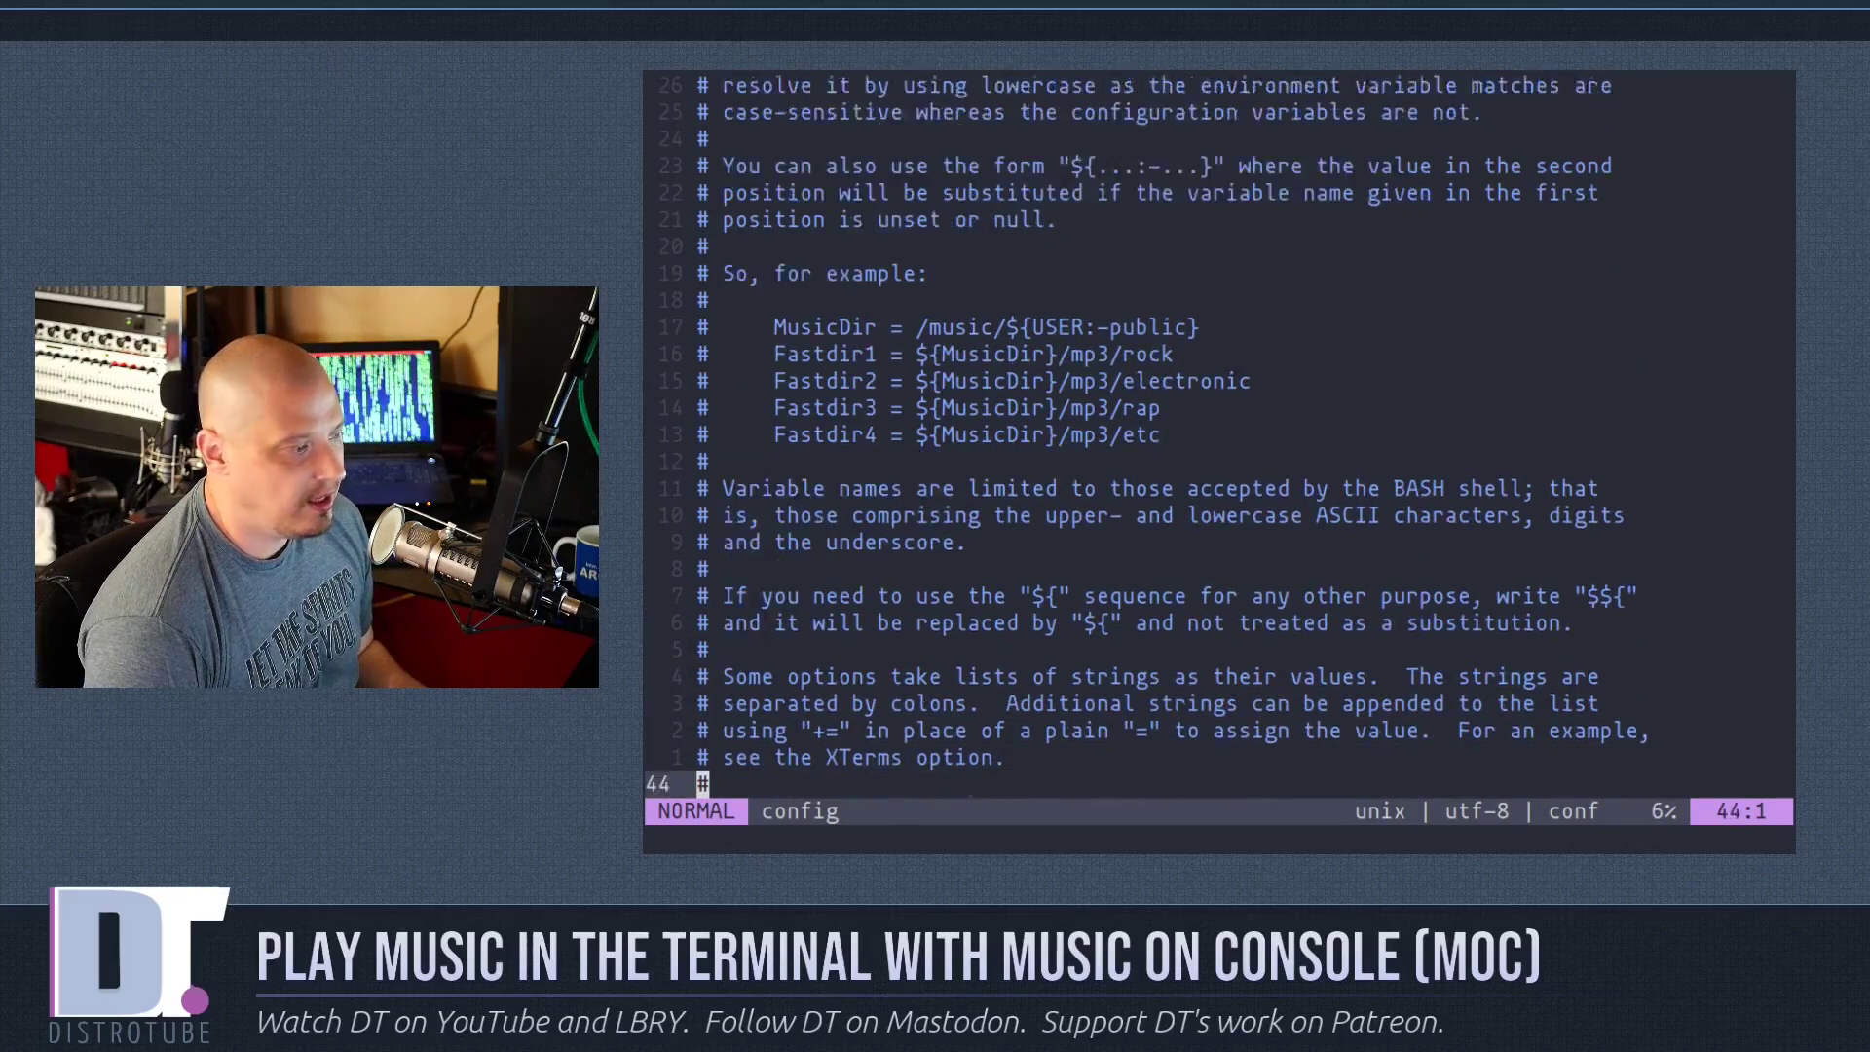
key(j)
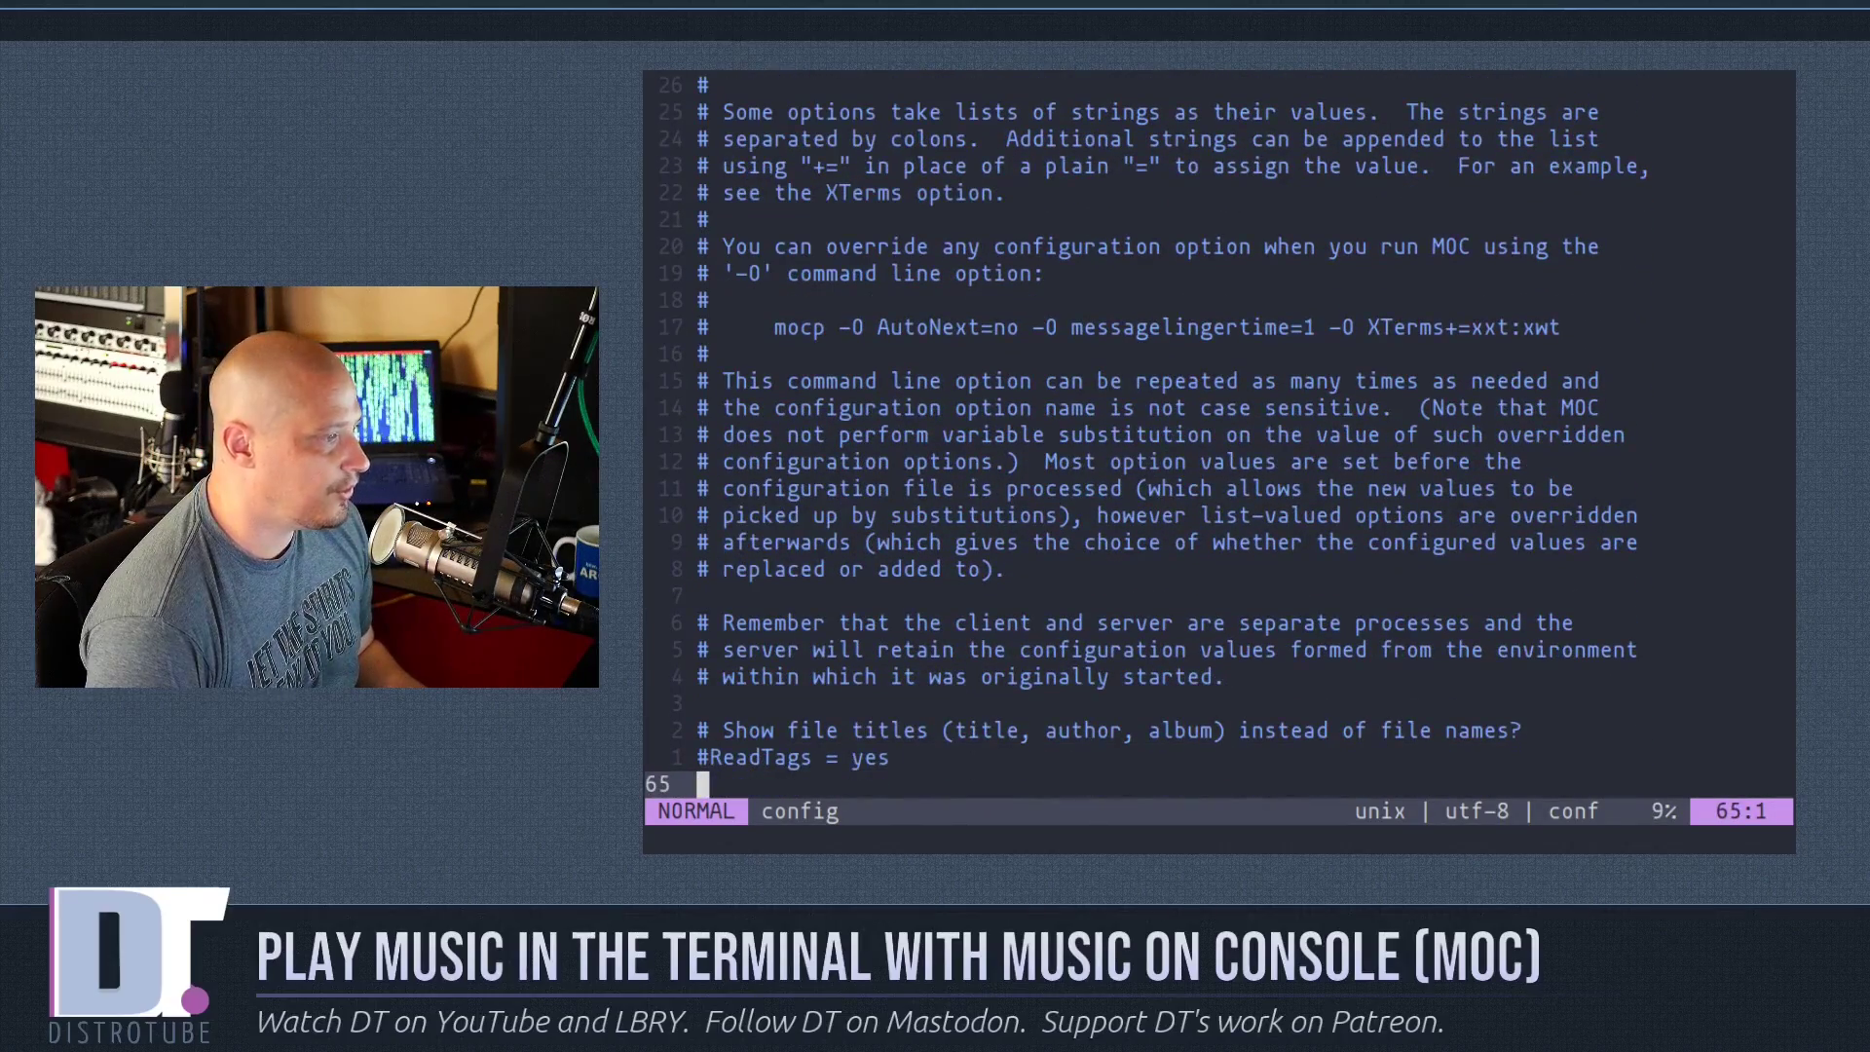
Examine the MusicDir and StartInMusicDir settings in the MOC config file.
key(j)
key(j)
key(j)
key(j)
key(j)
key(j)
key(j)
key(j)
key(j)
key(j)
key(j)
key(j)
key(j)
key(j)
key(j)
key(j)
key(j)
key(j)
key(j)
key(j)
key(k)
key(k)
key(k)
key(k)
key(k)
key(k)
key(k)
key(k)
key(k)
key(k)
key(k)
key(k)
key(k)
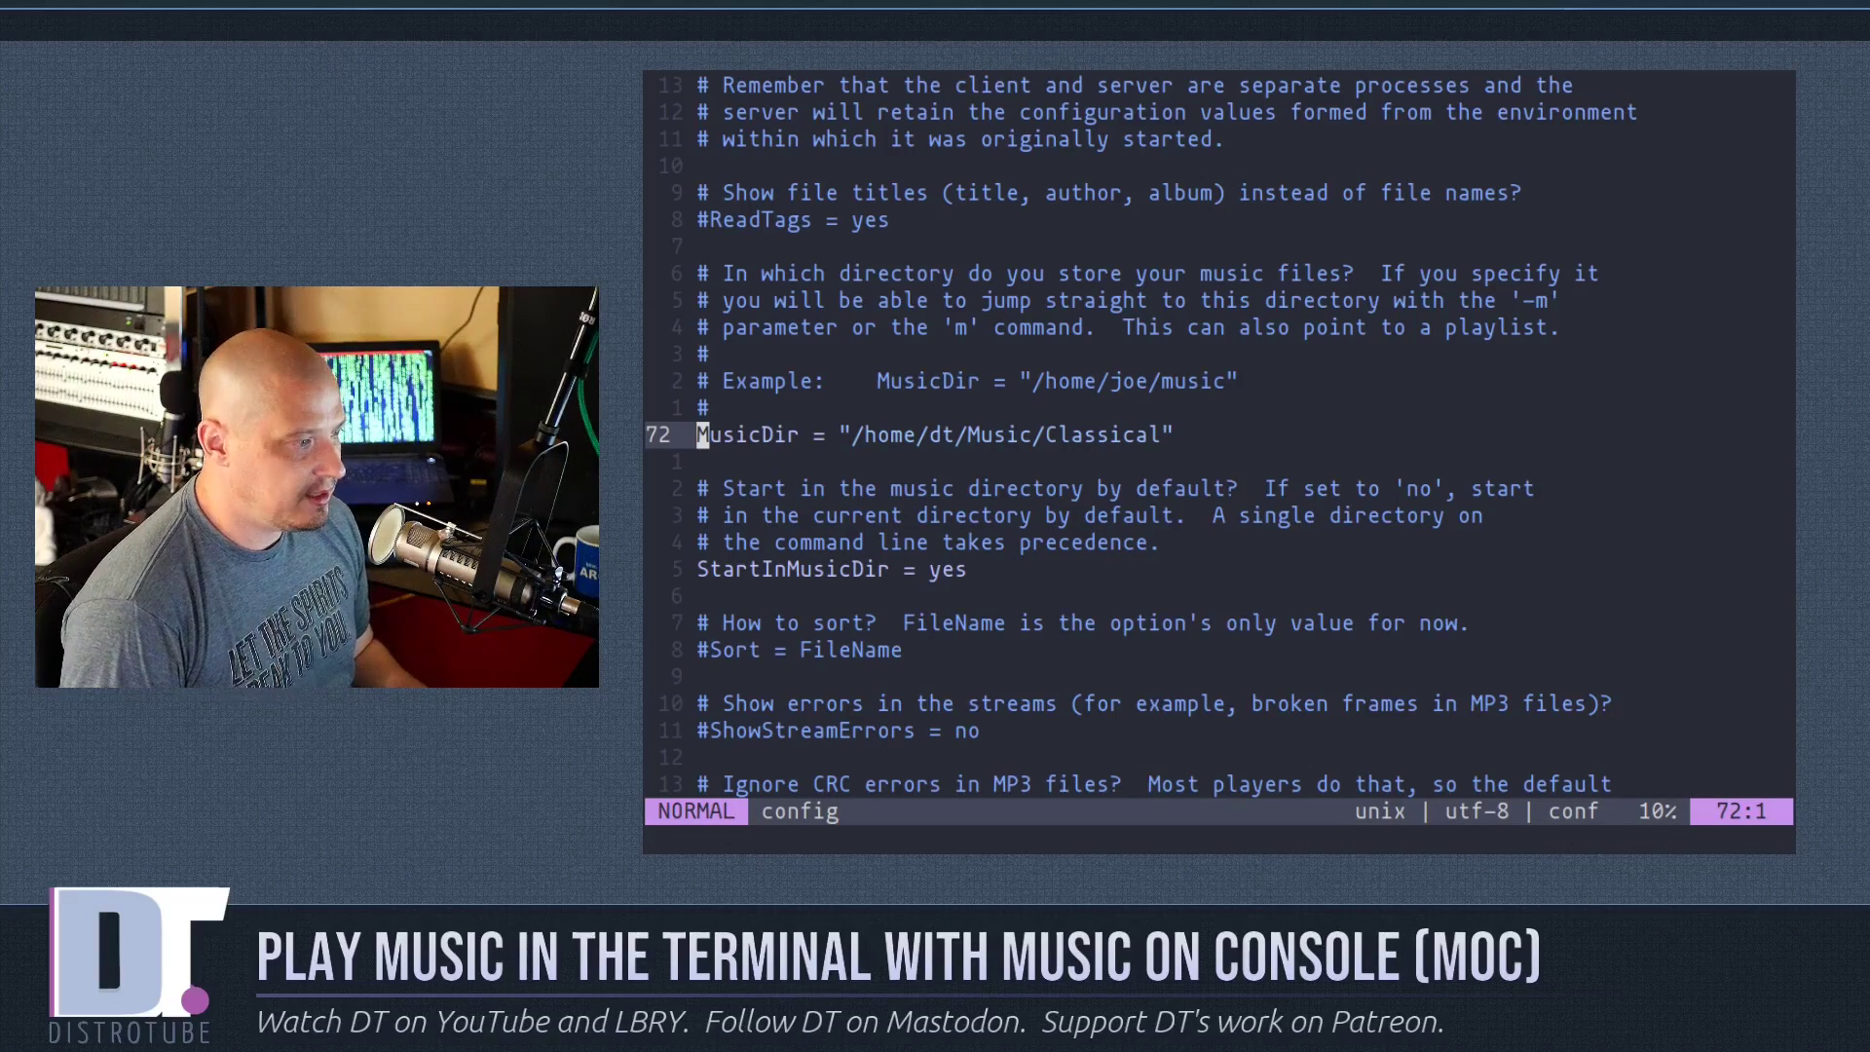
key(j)
key(j)
key(j)
key(j)
key(j)
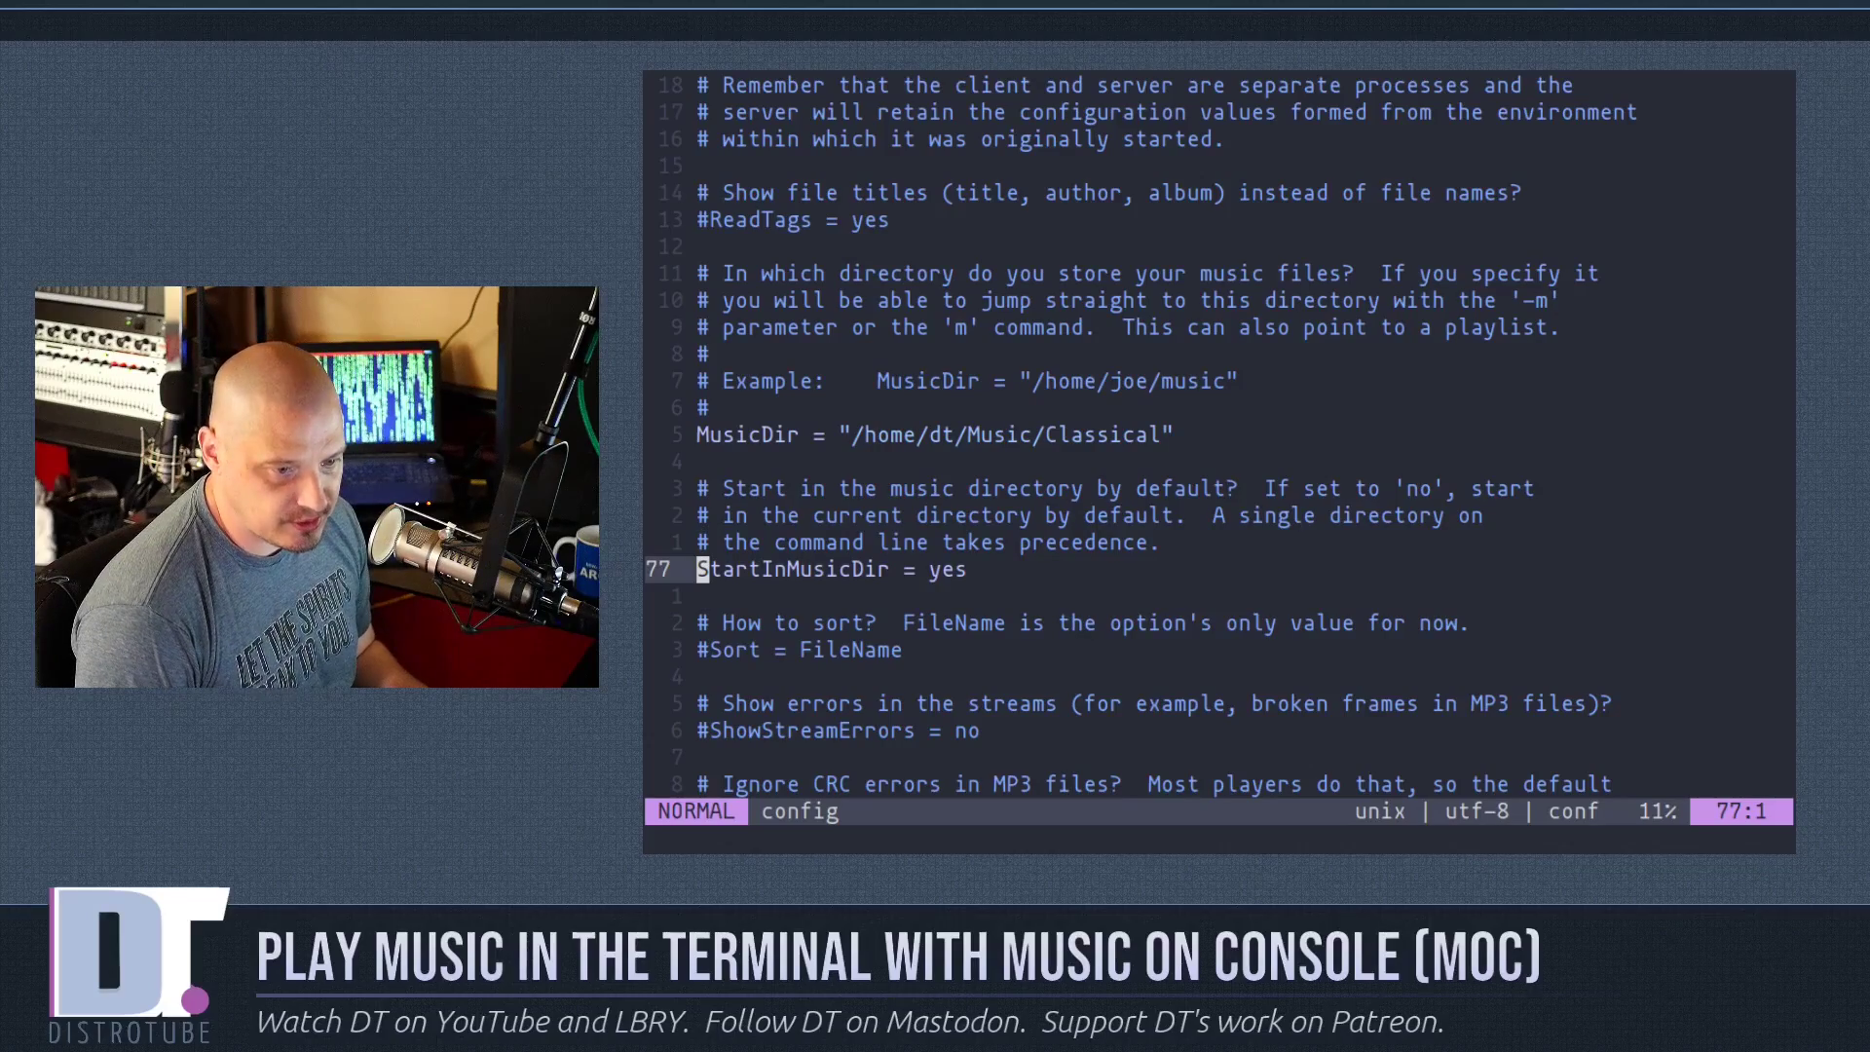
Examine the Theme setting further down in the config file, and quit vim without making changes.
scroll(1543, 517, down, 19)
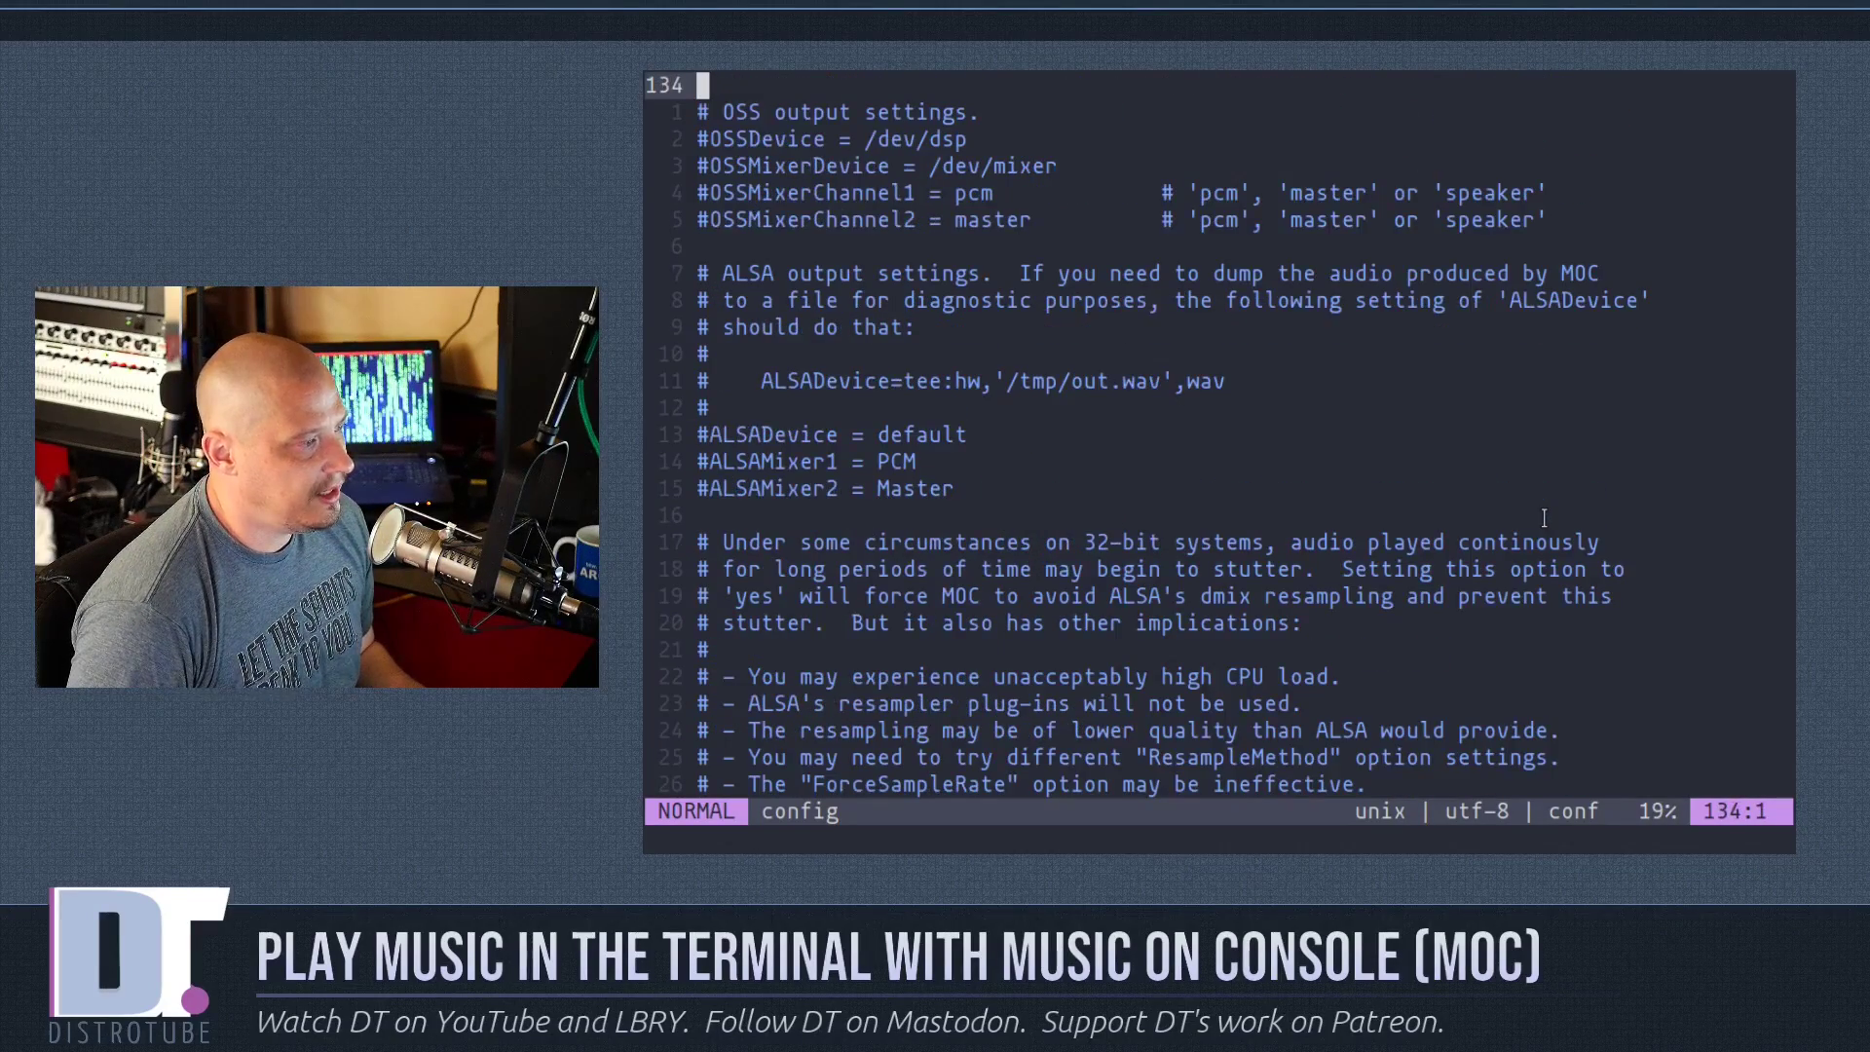
scroll(1543, 517, down, 20)
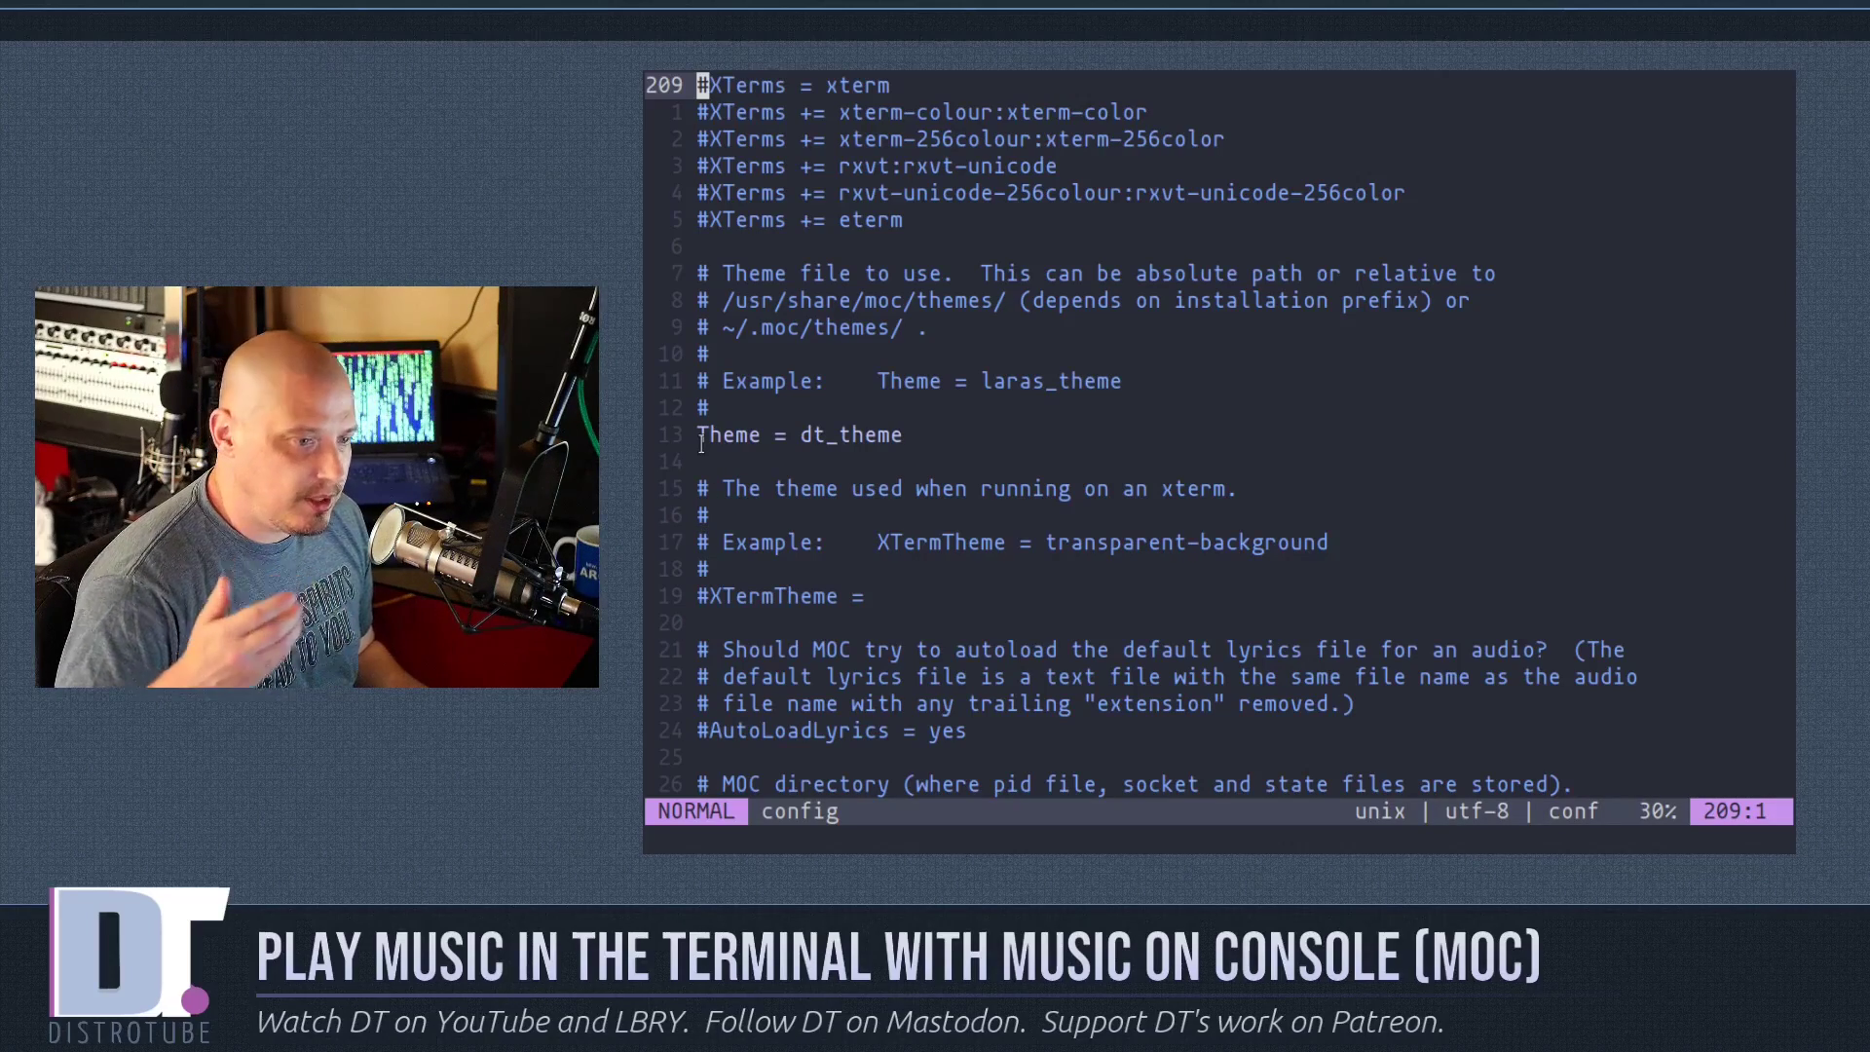
text(:q)
key(Return)
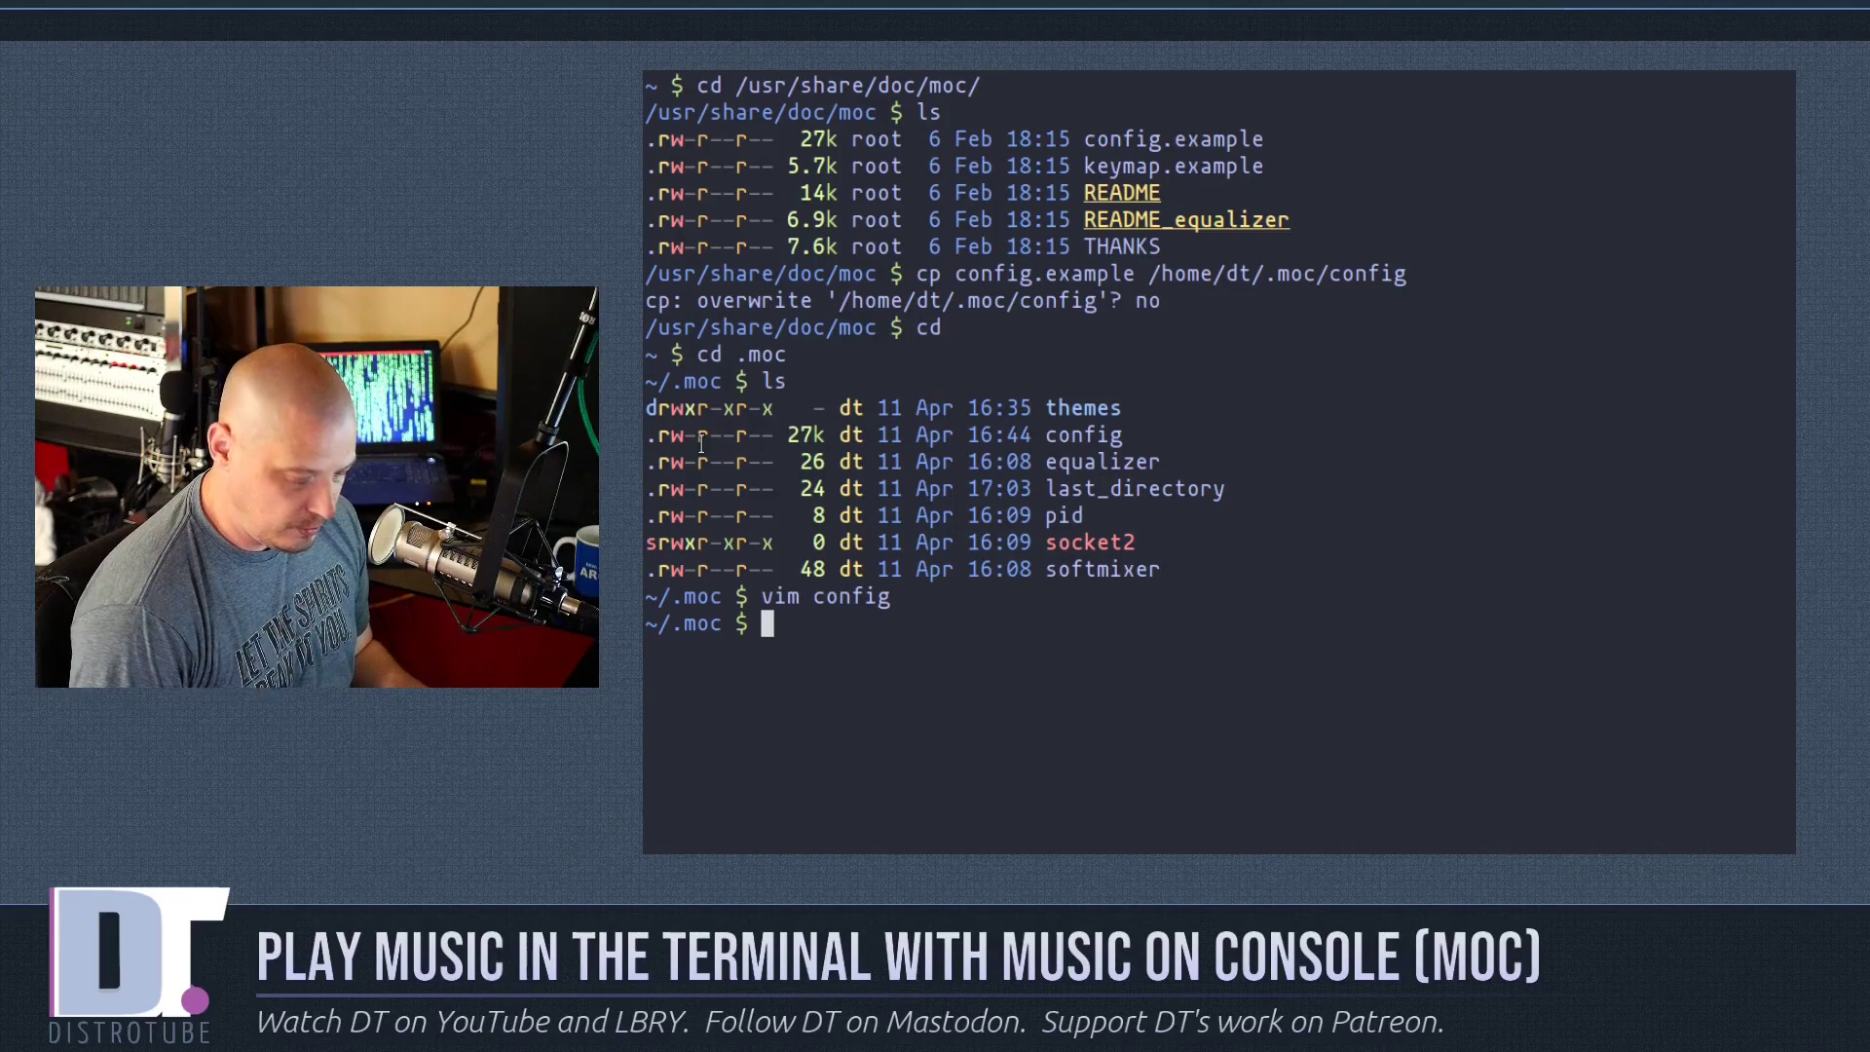
List the .moc folder again, enter its themes subfolder and list the theme files.
text(ls)
key(Return)
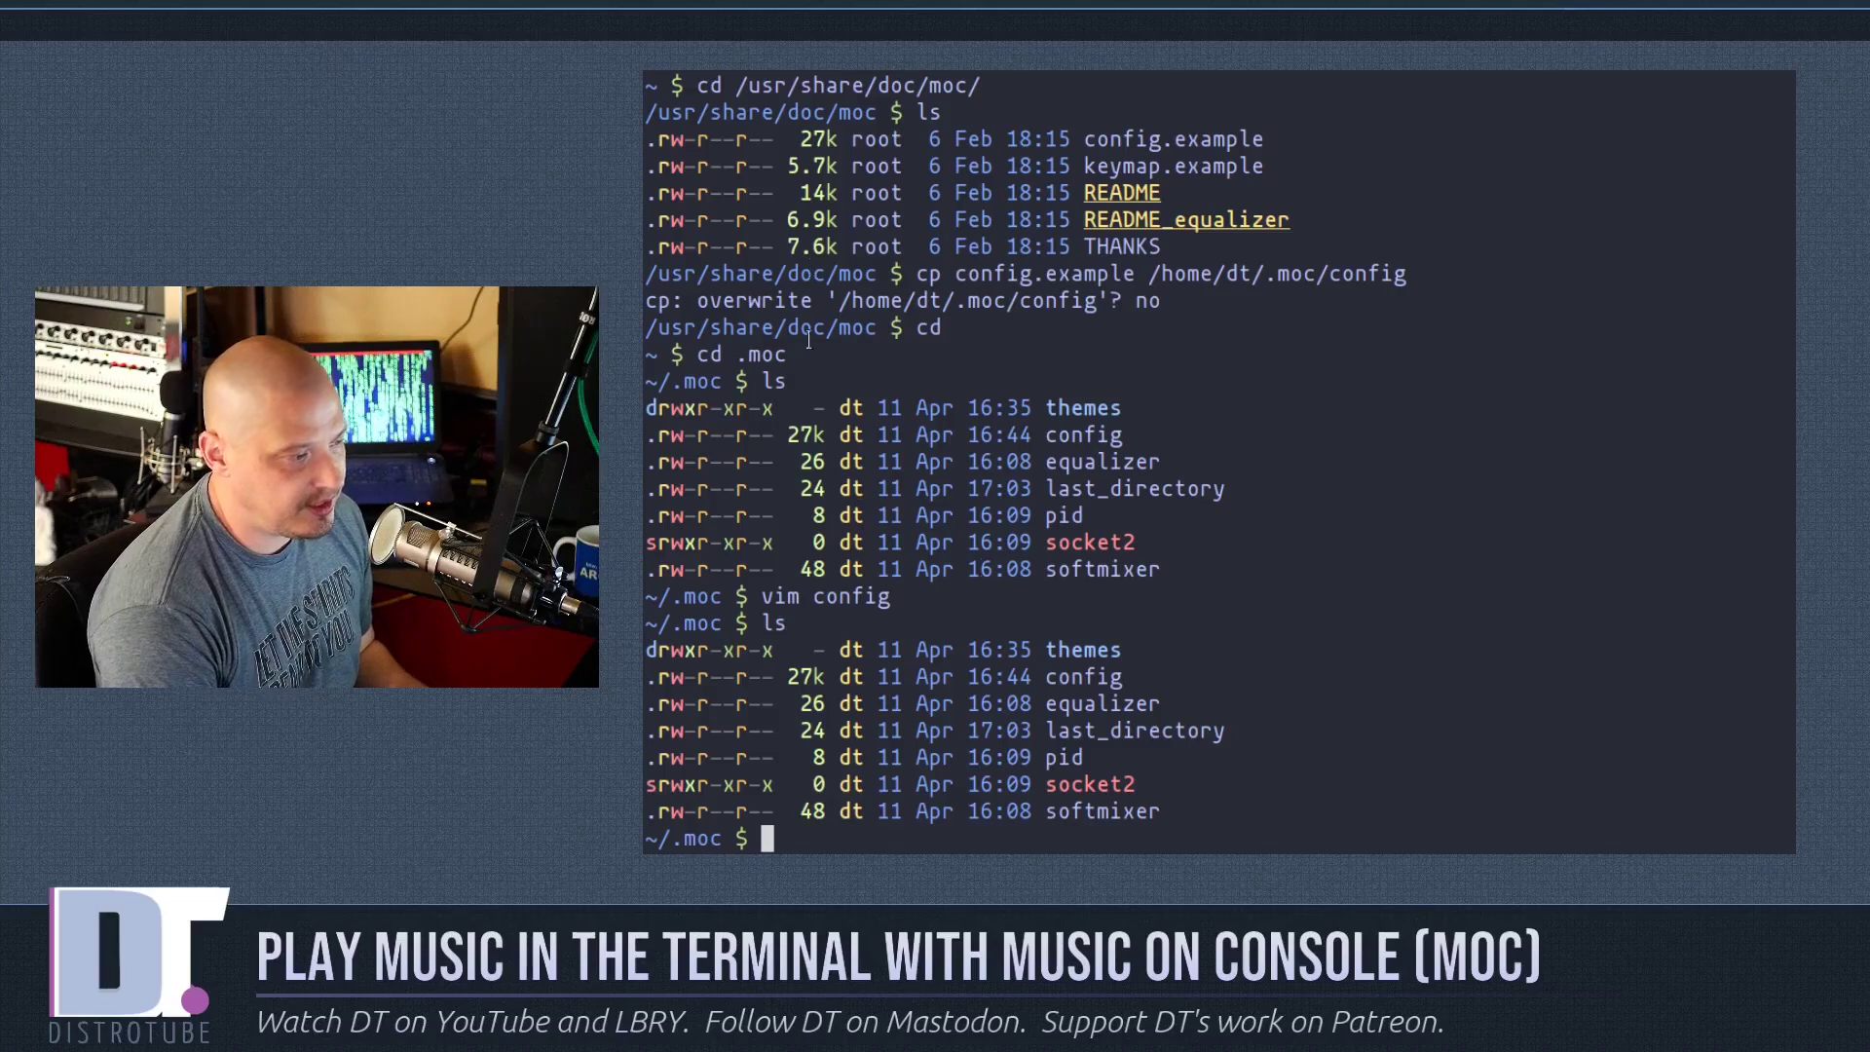
double_click(1083, 650)
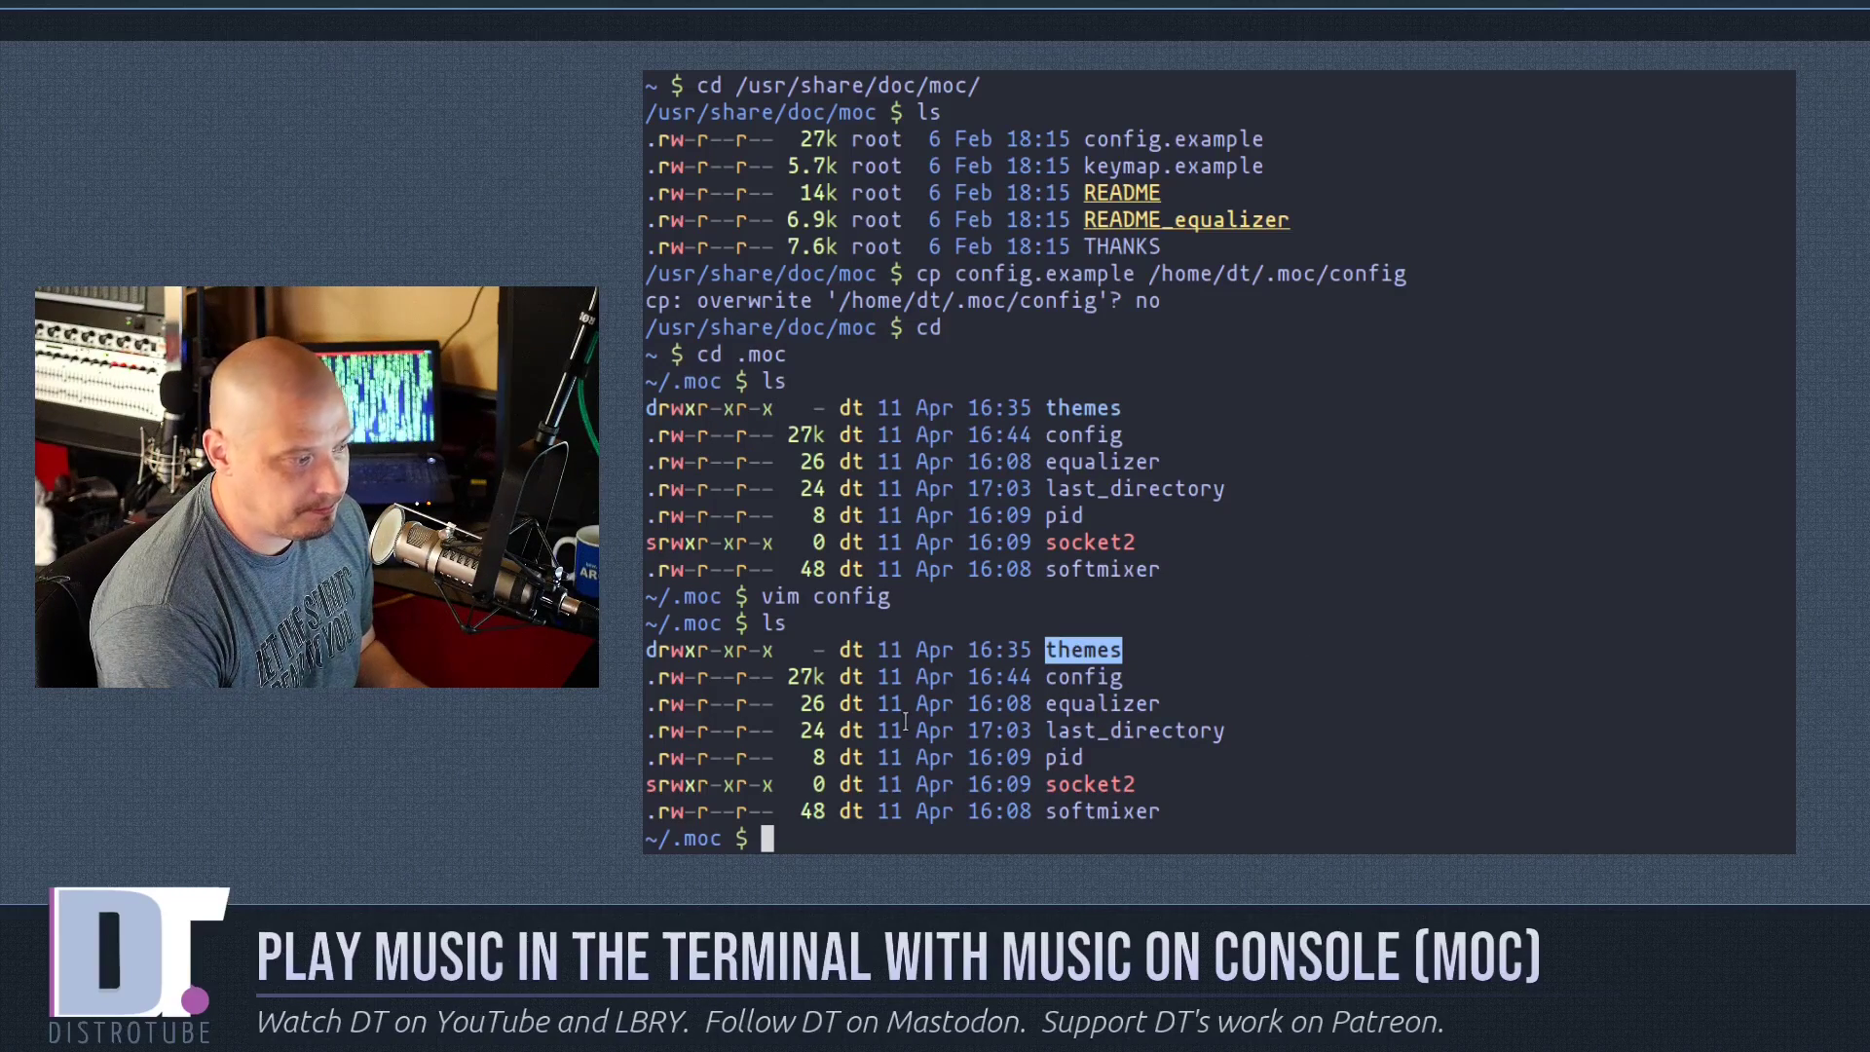
text(cd themes)
key(Return)
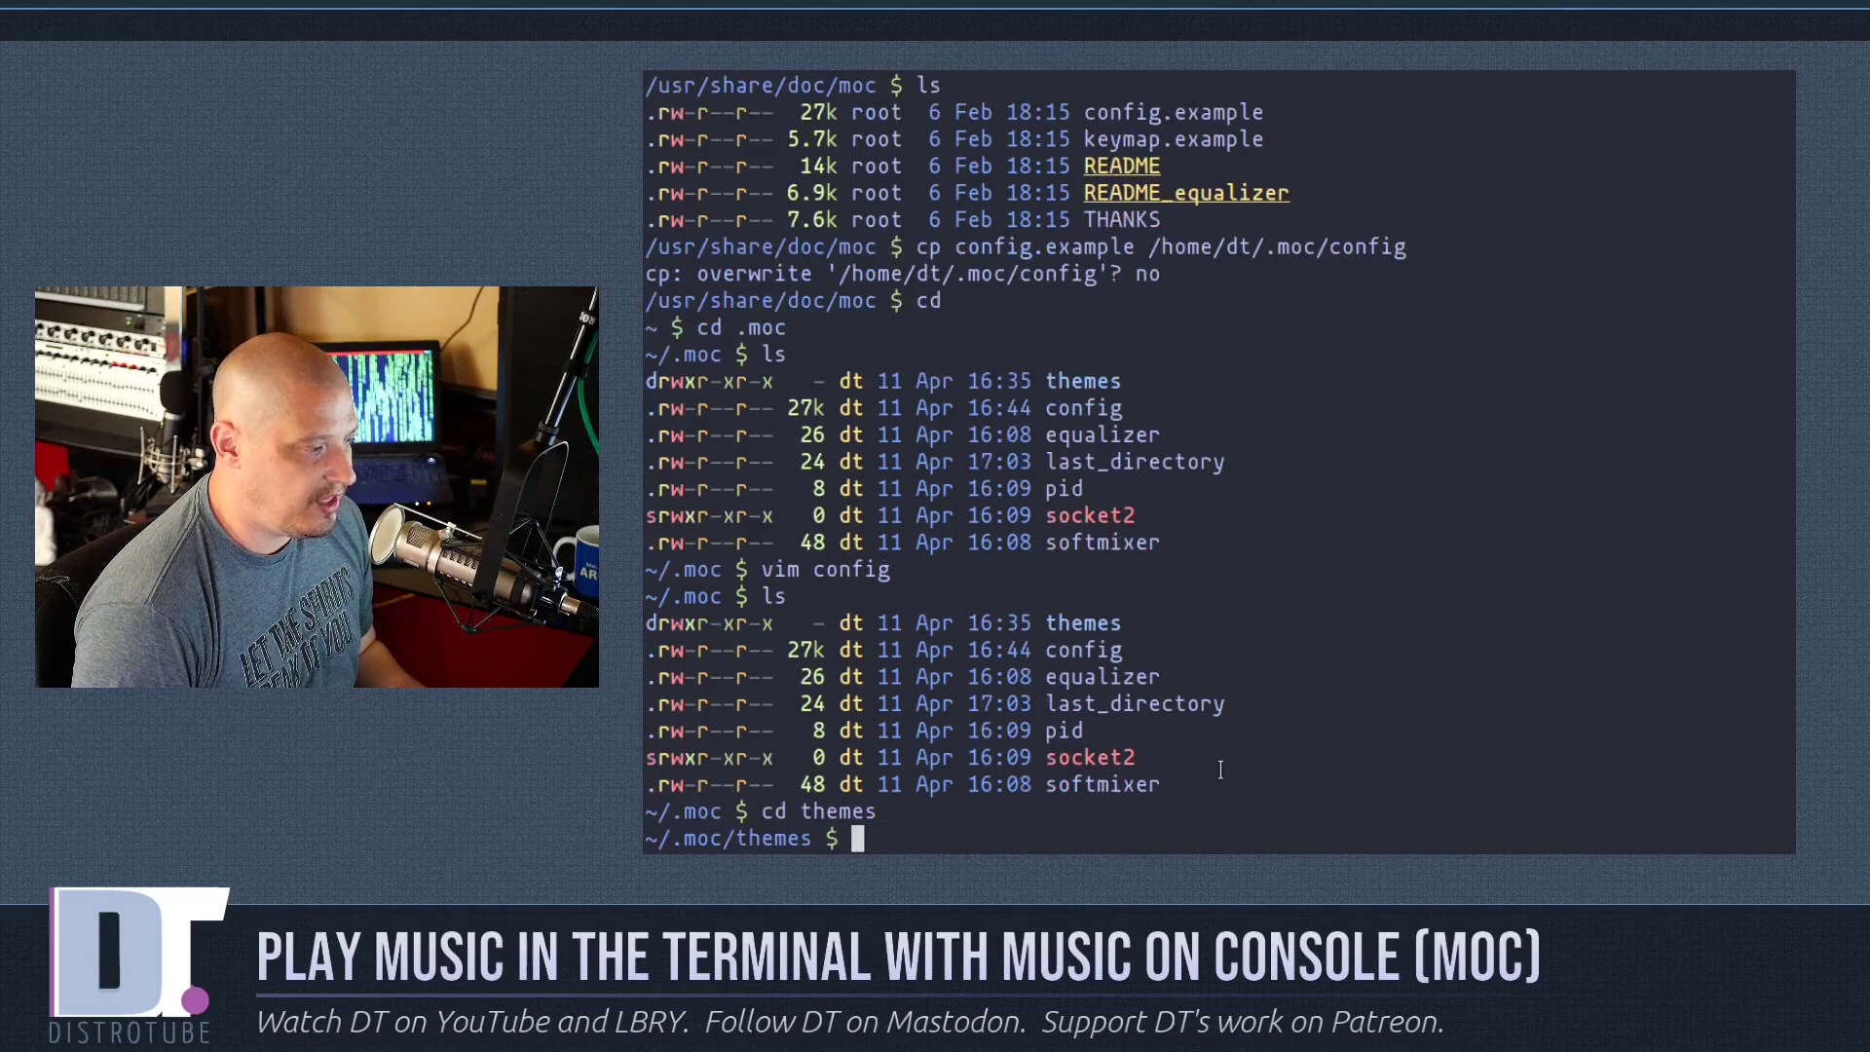
text(ls)
key(Return)
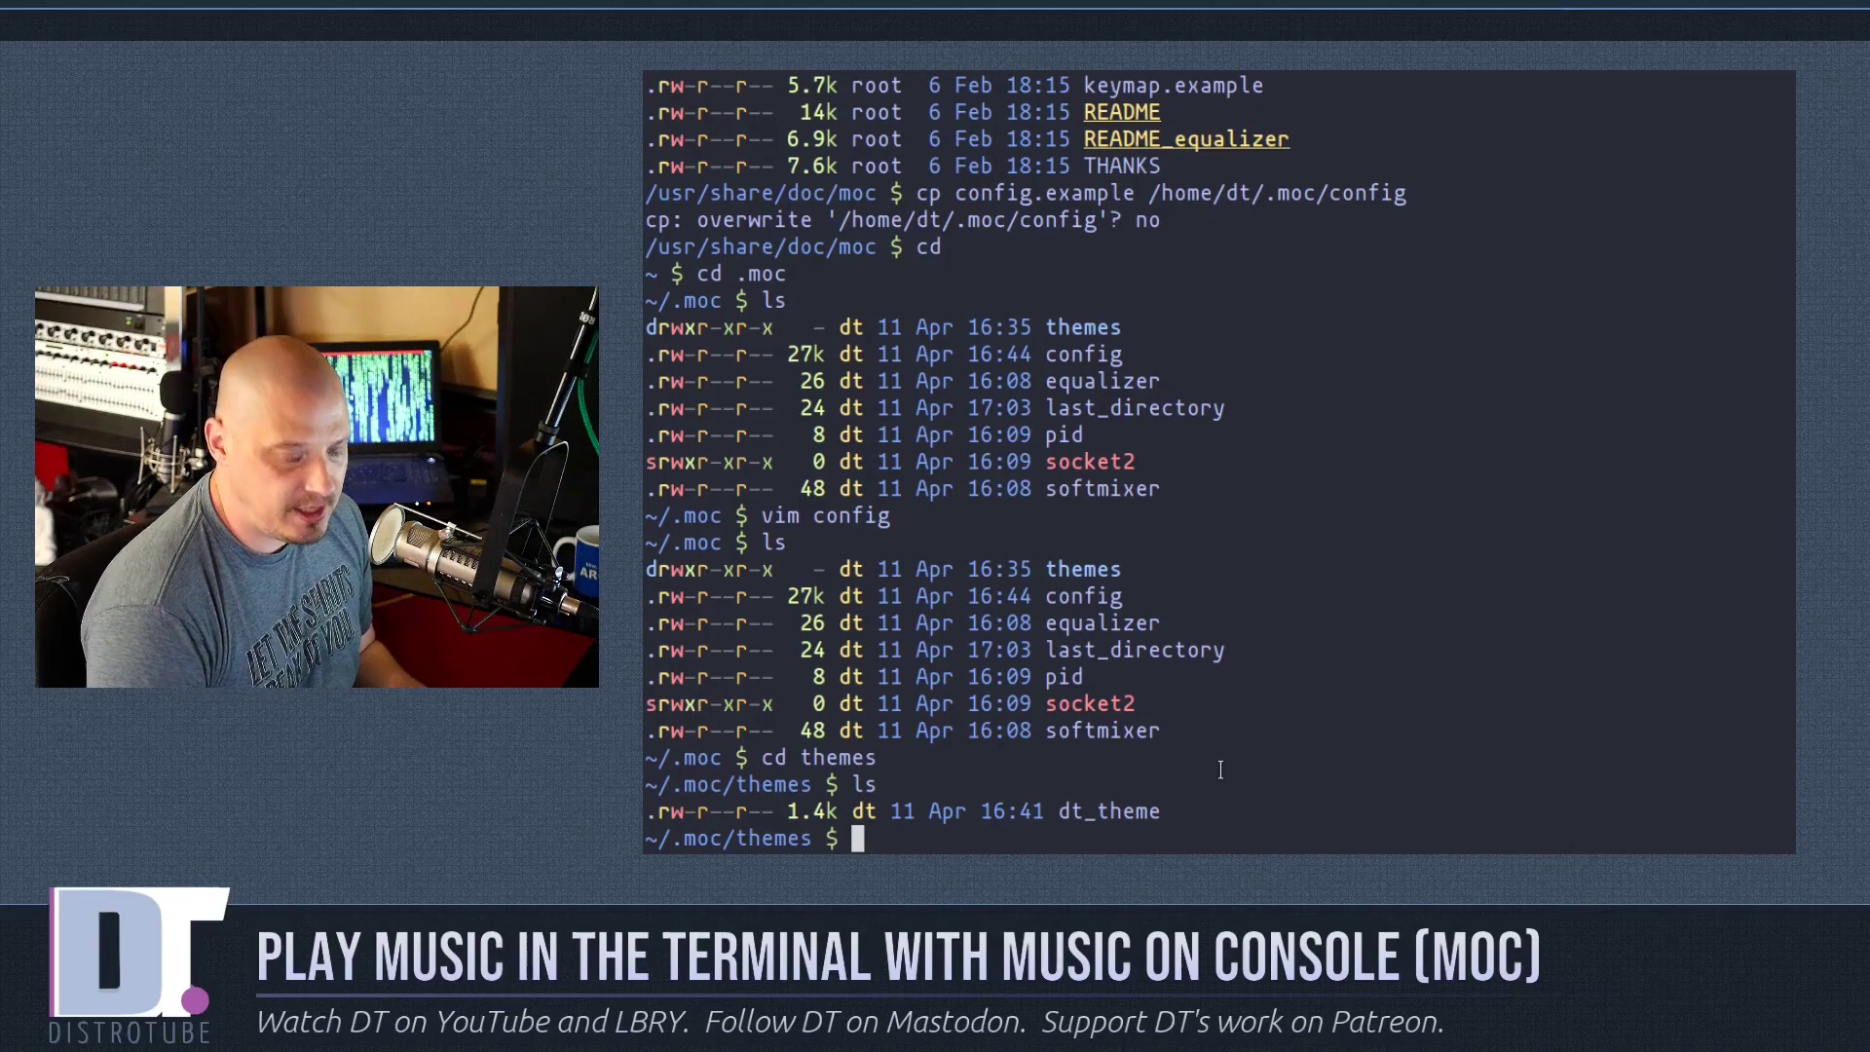
Open dt_theme in vim, examine its colour assignments for the interface elements, and quit without making changes.
text(vim )
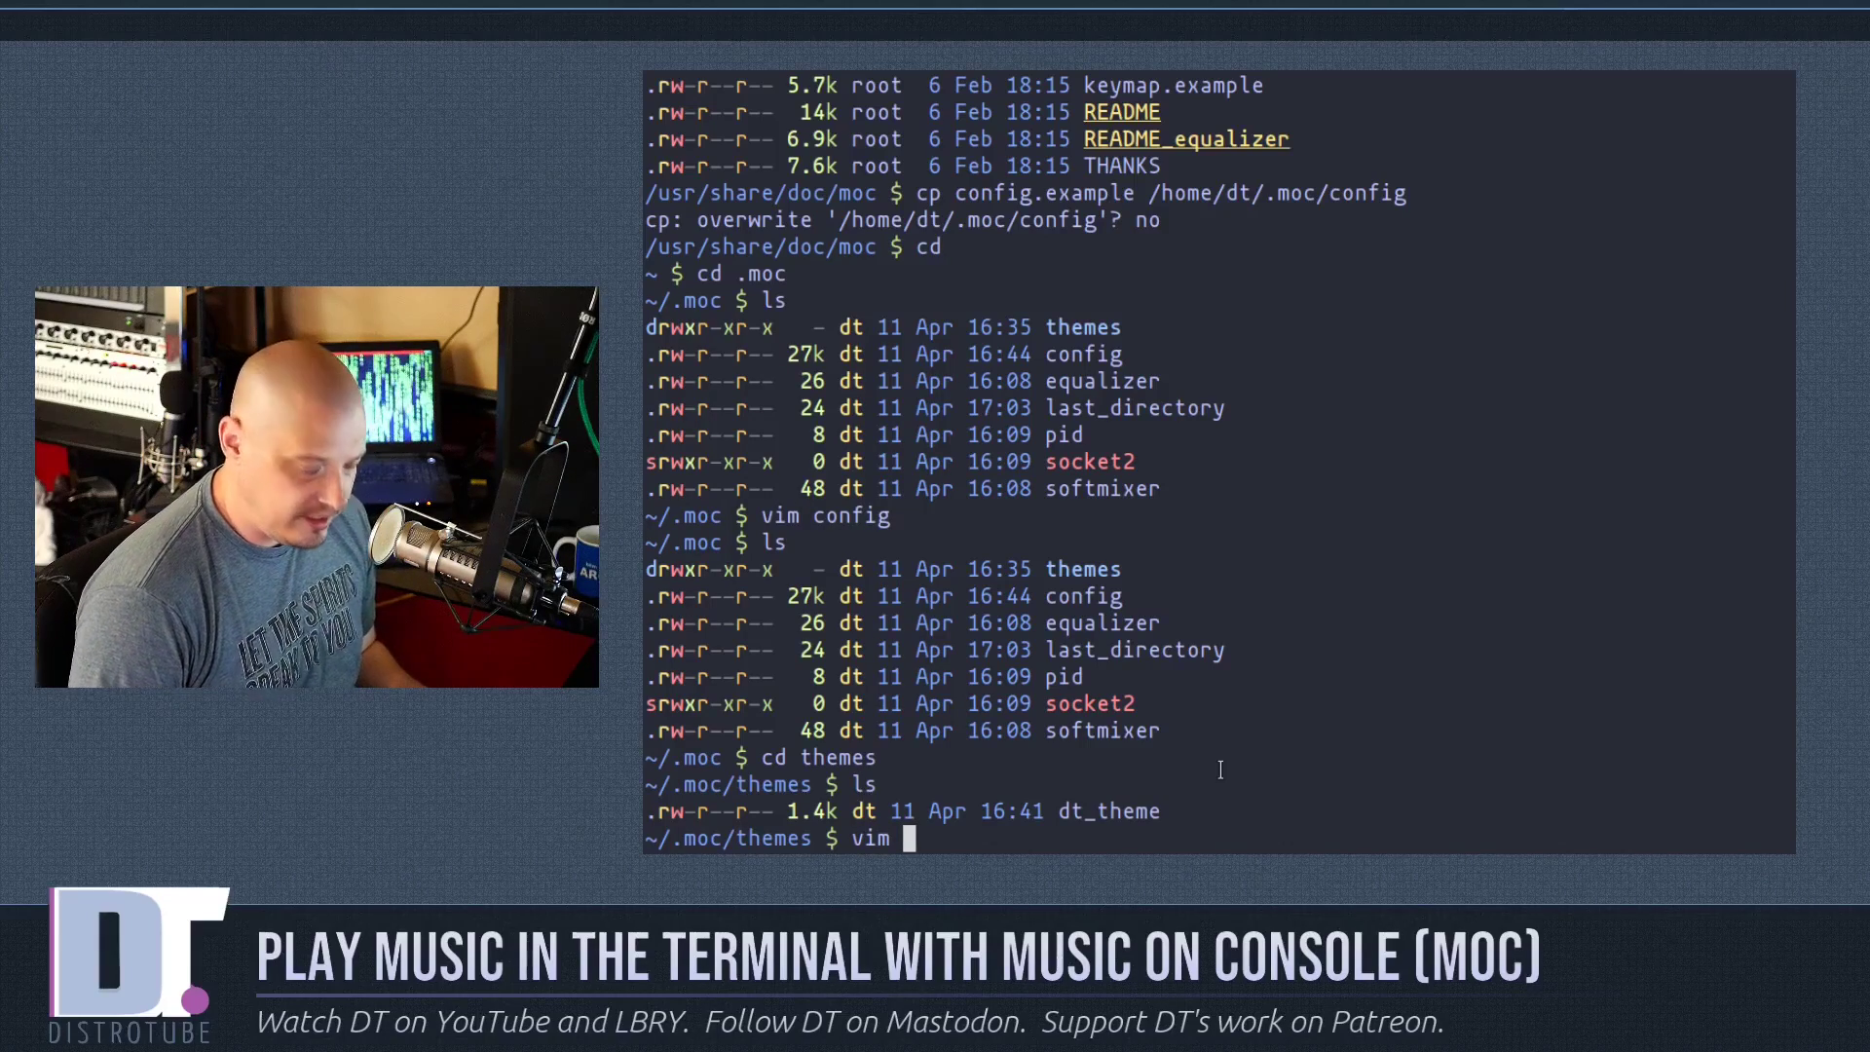
text(dt_theme)
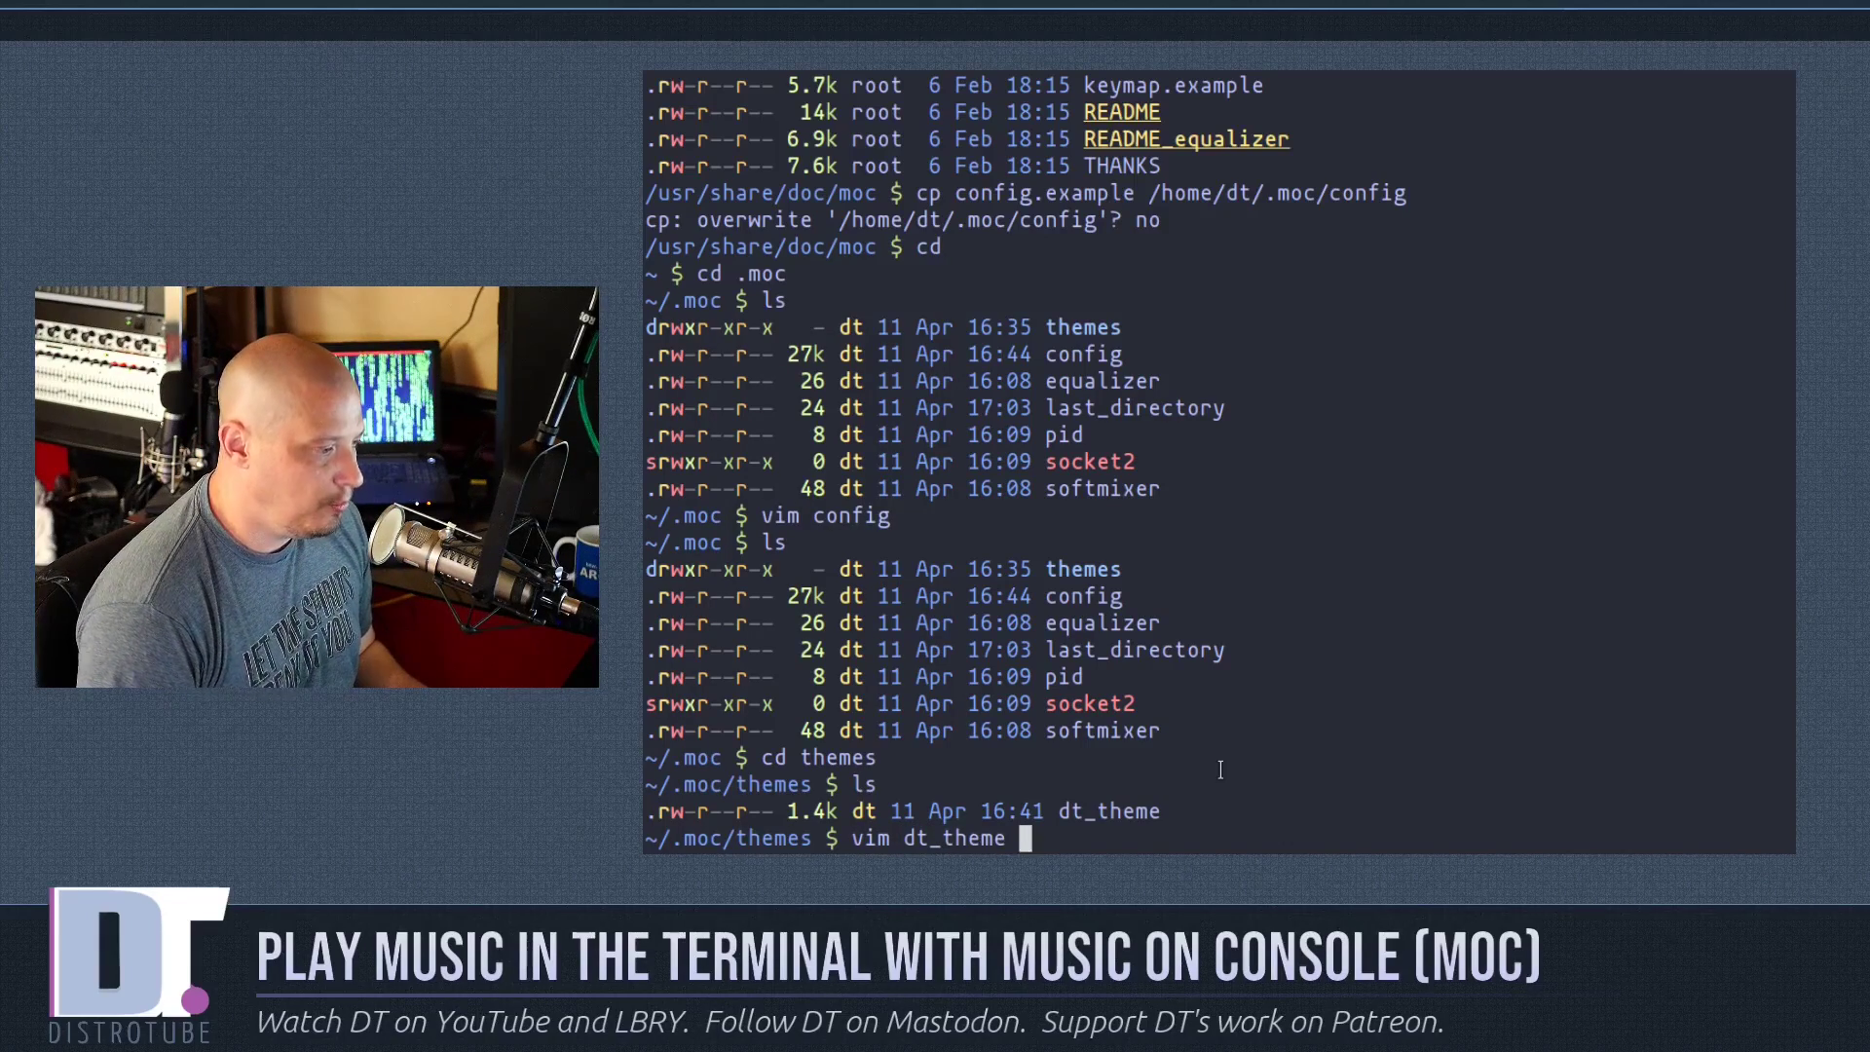
key(Return)
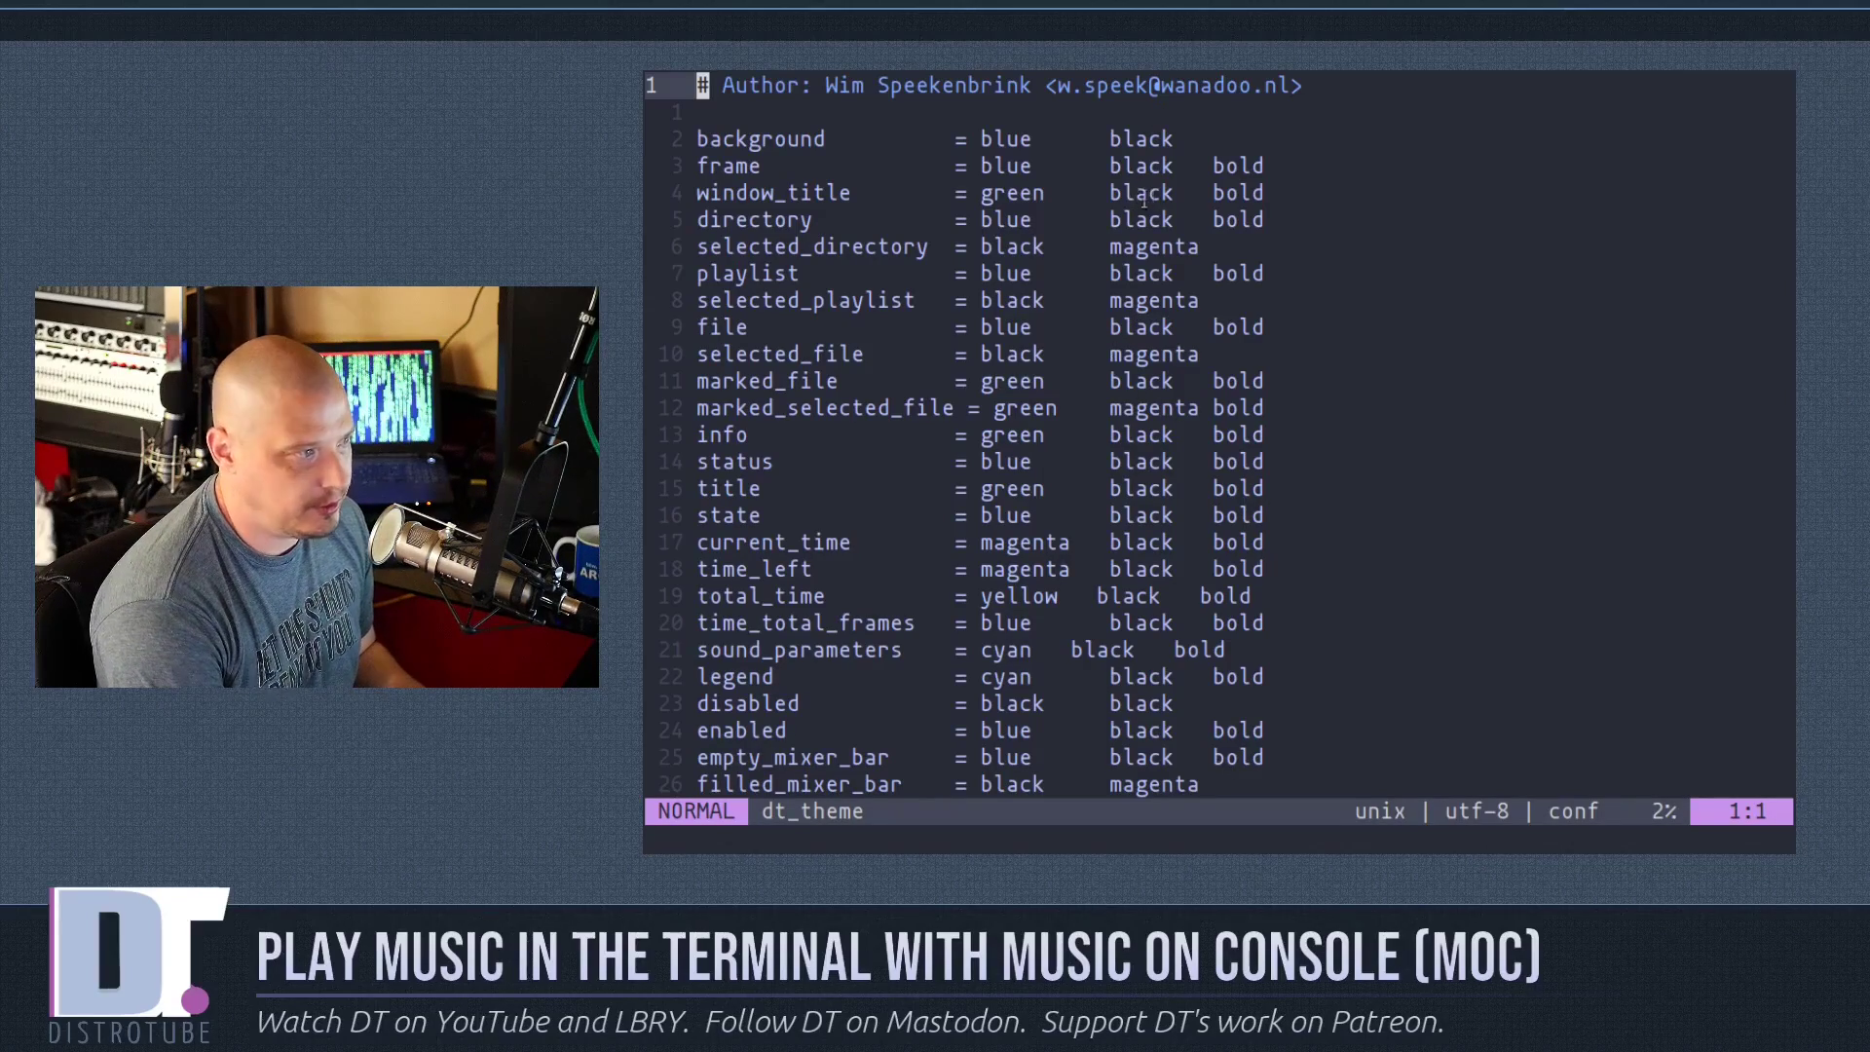
scroll(828, 179, down, 3)
scroll(829, 178, down, 2)
scroll(829, 178, up, 2)
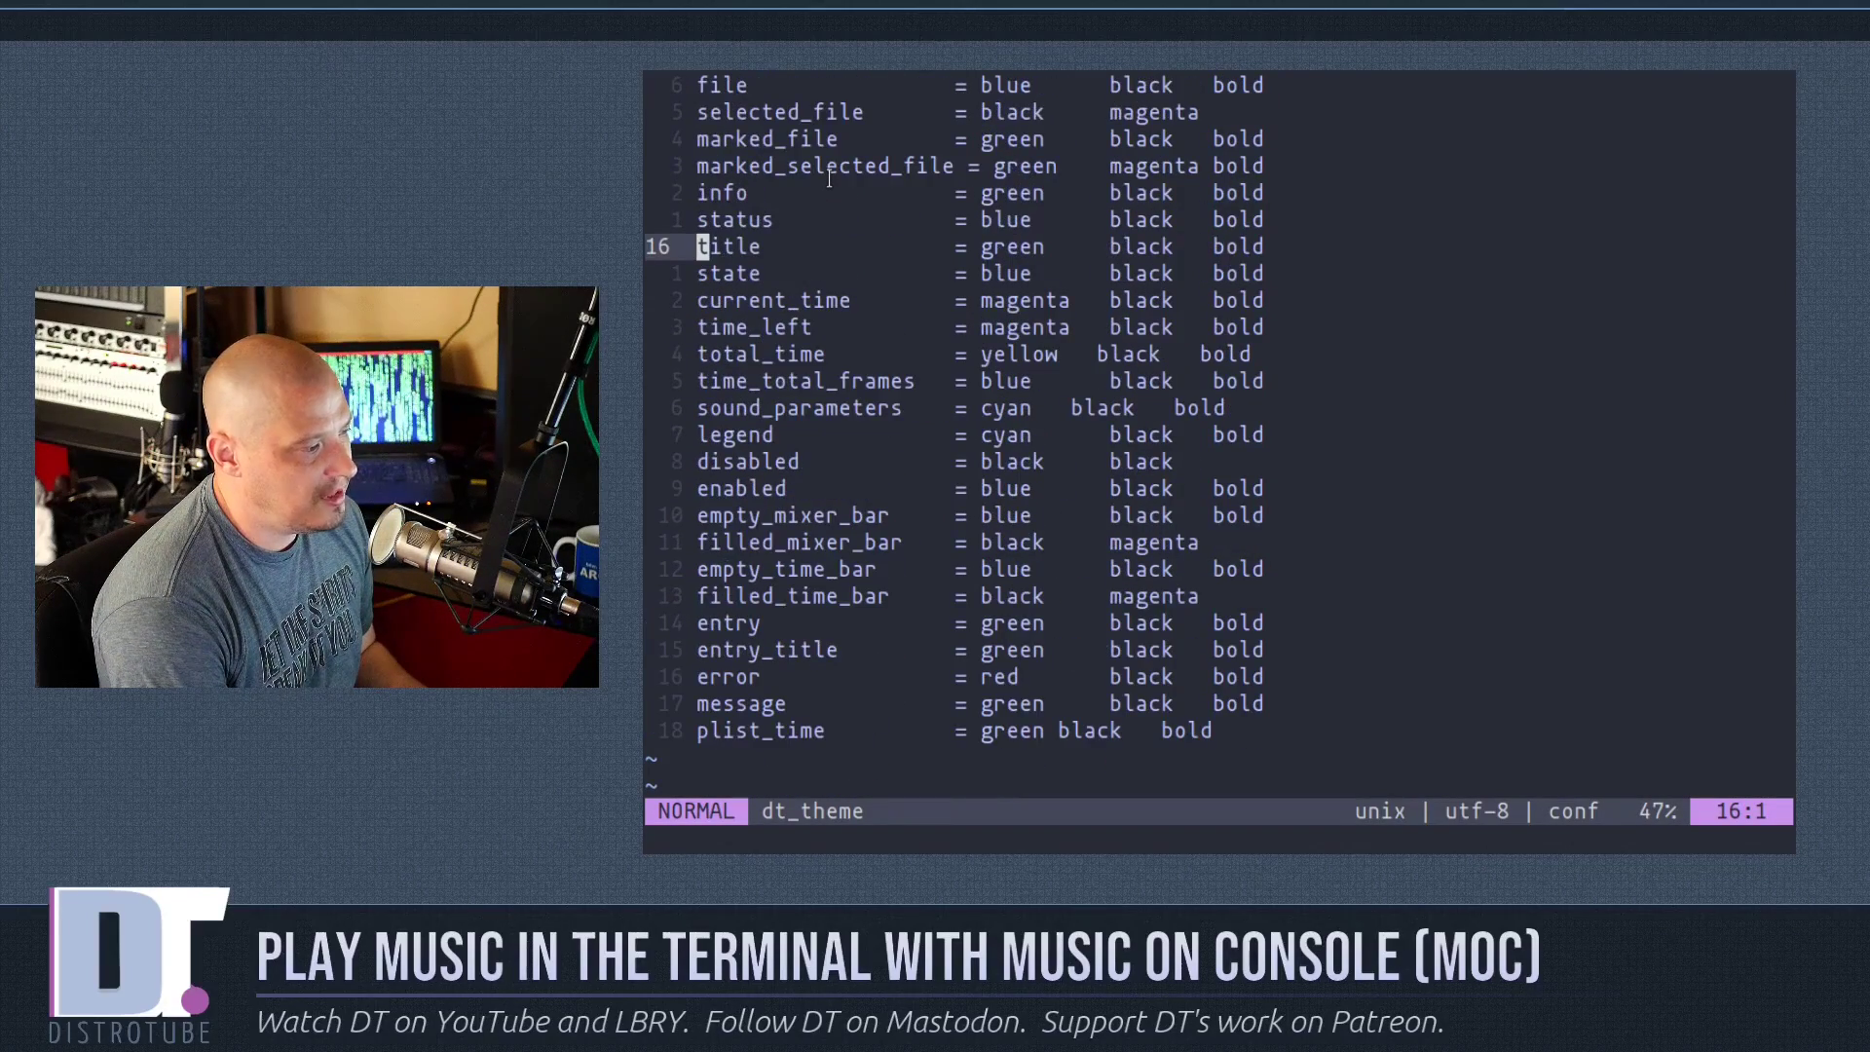
scroll(829, 178, up, 3)
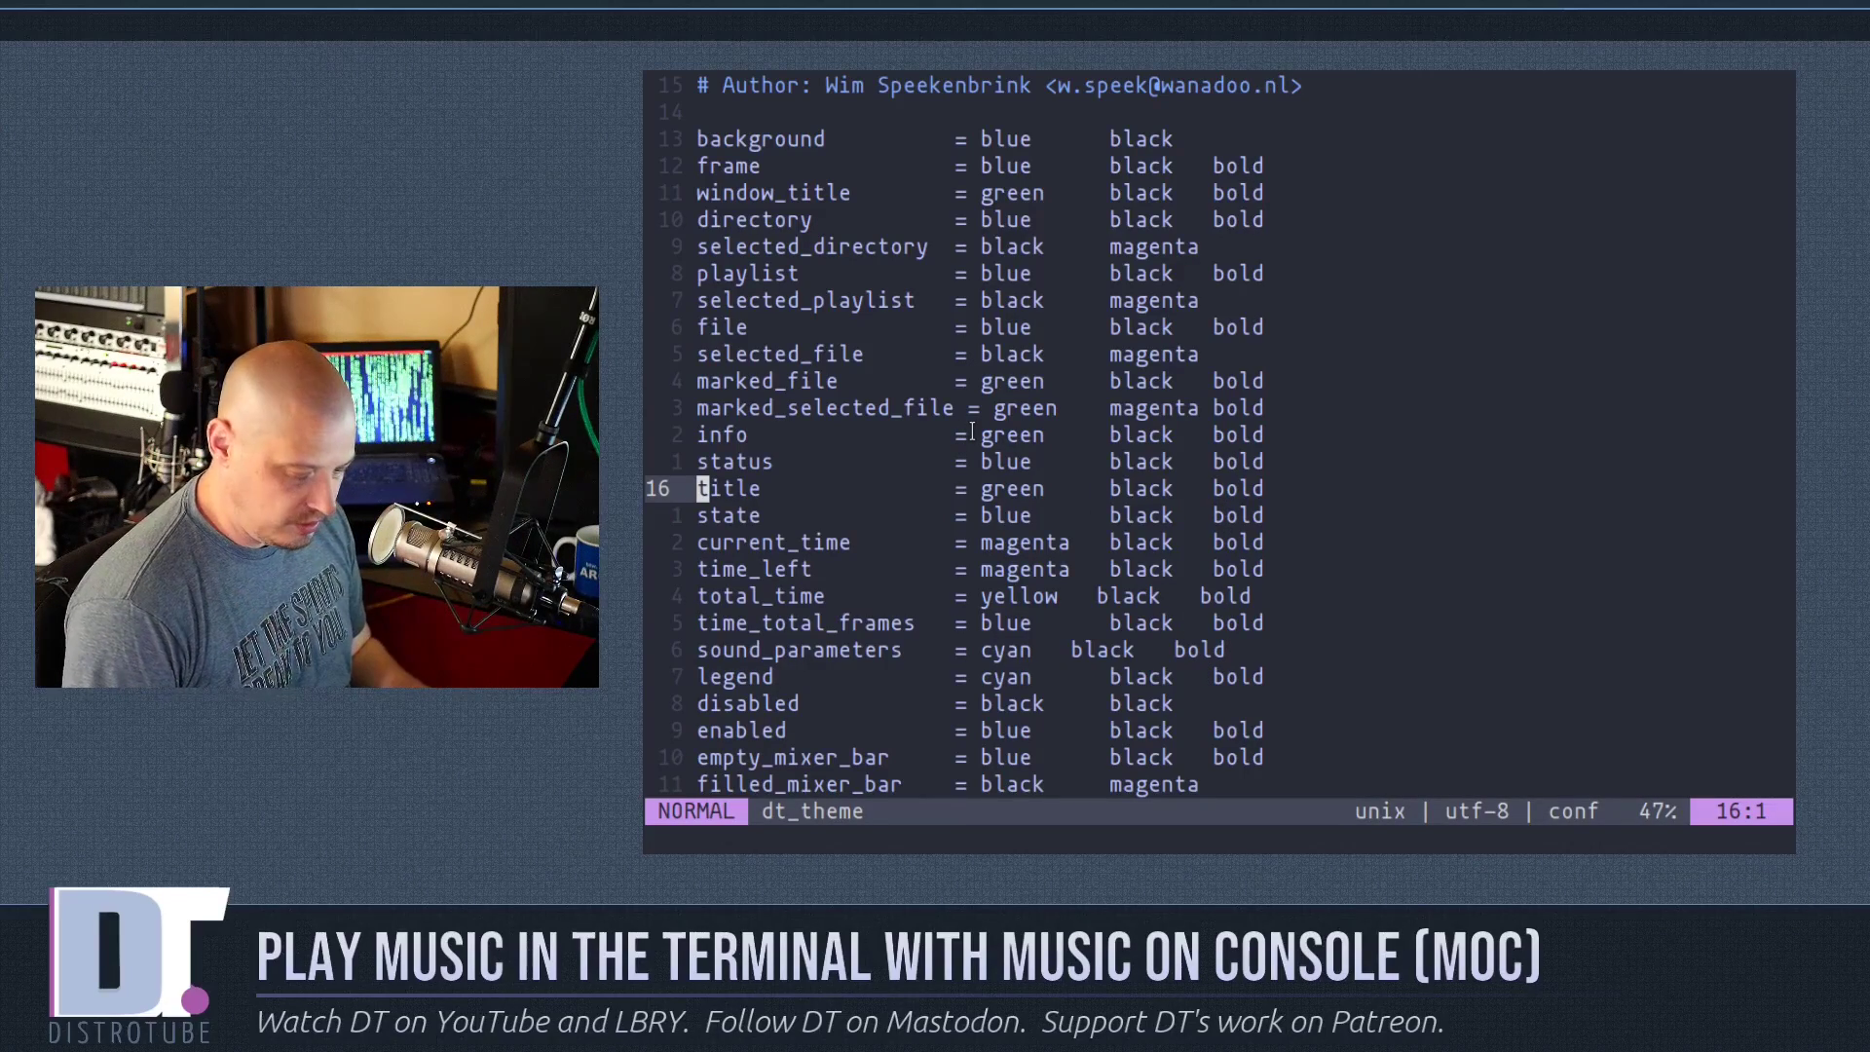
text(:q)
key(Return)
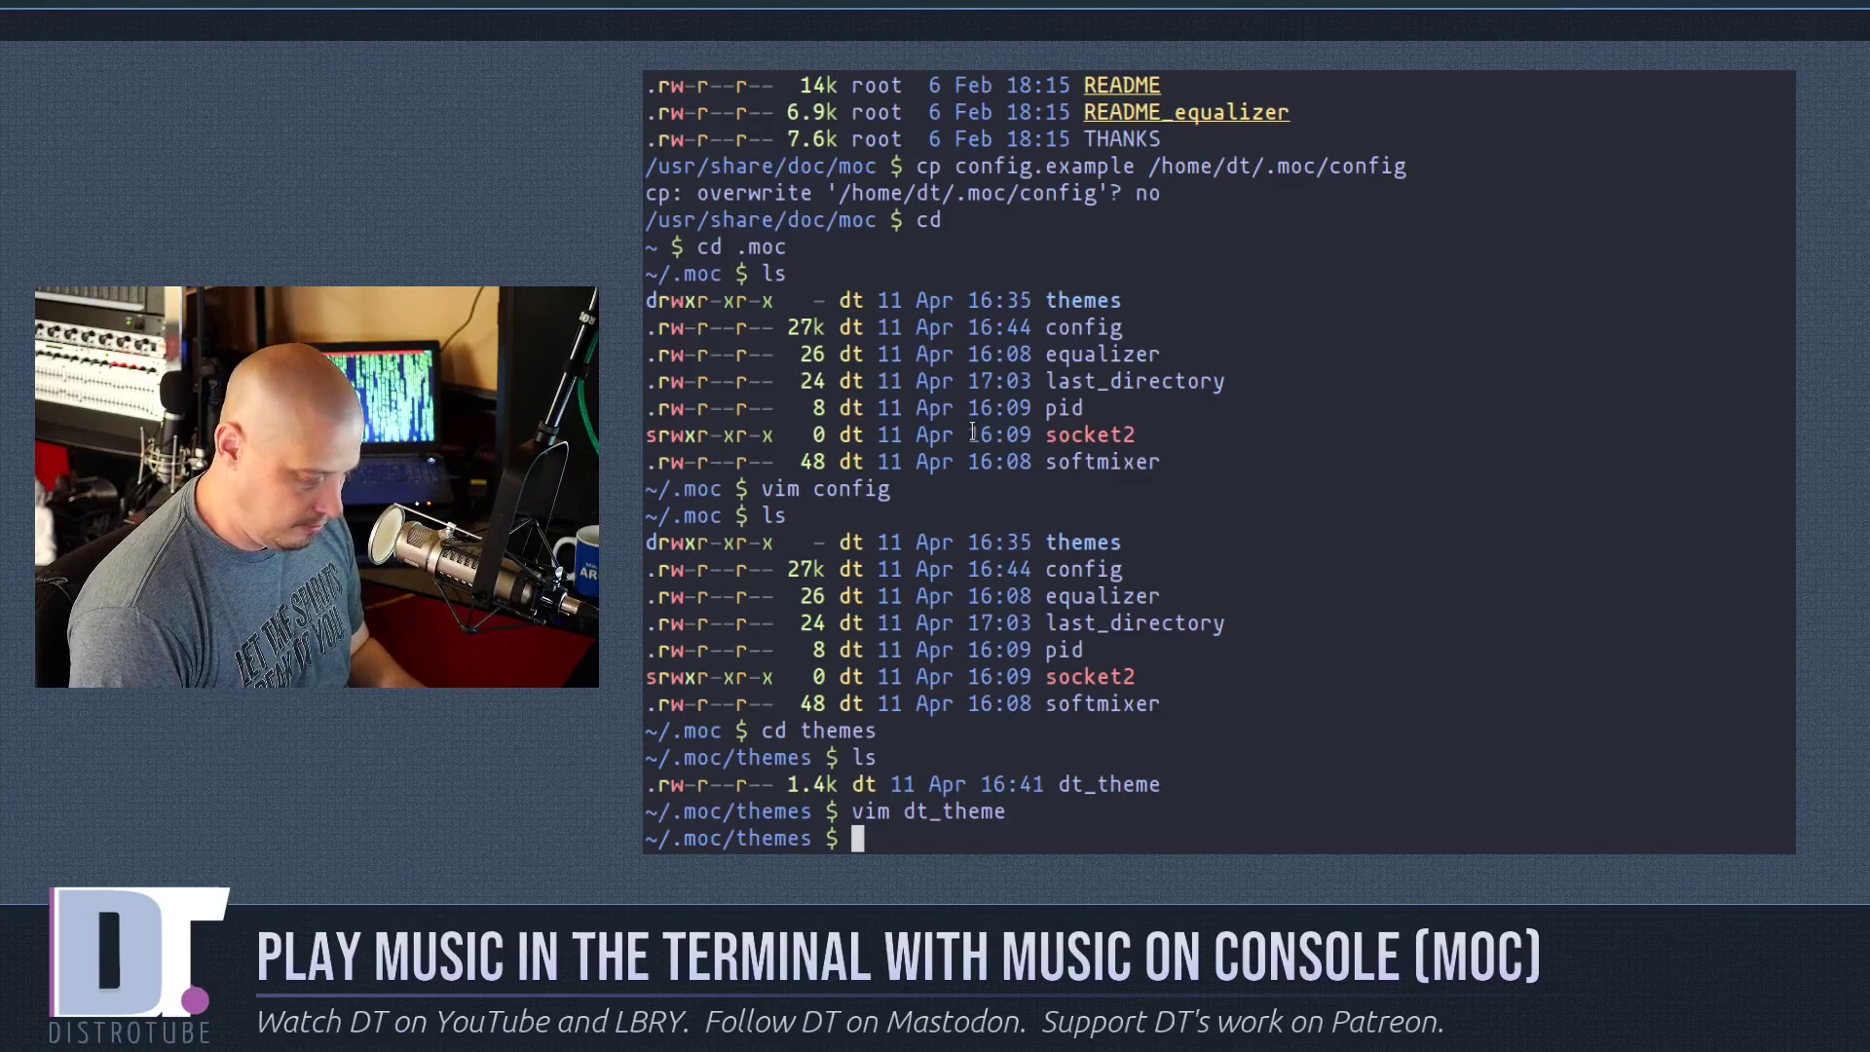
Launch mocp and move the highlight down through the Classical folder list and back up to the parent directory entry.
text(mocp)
key(Return)
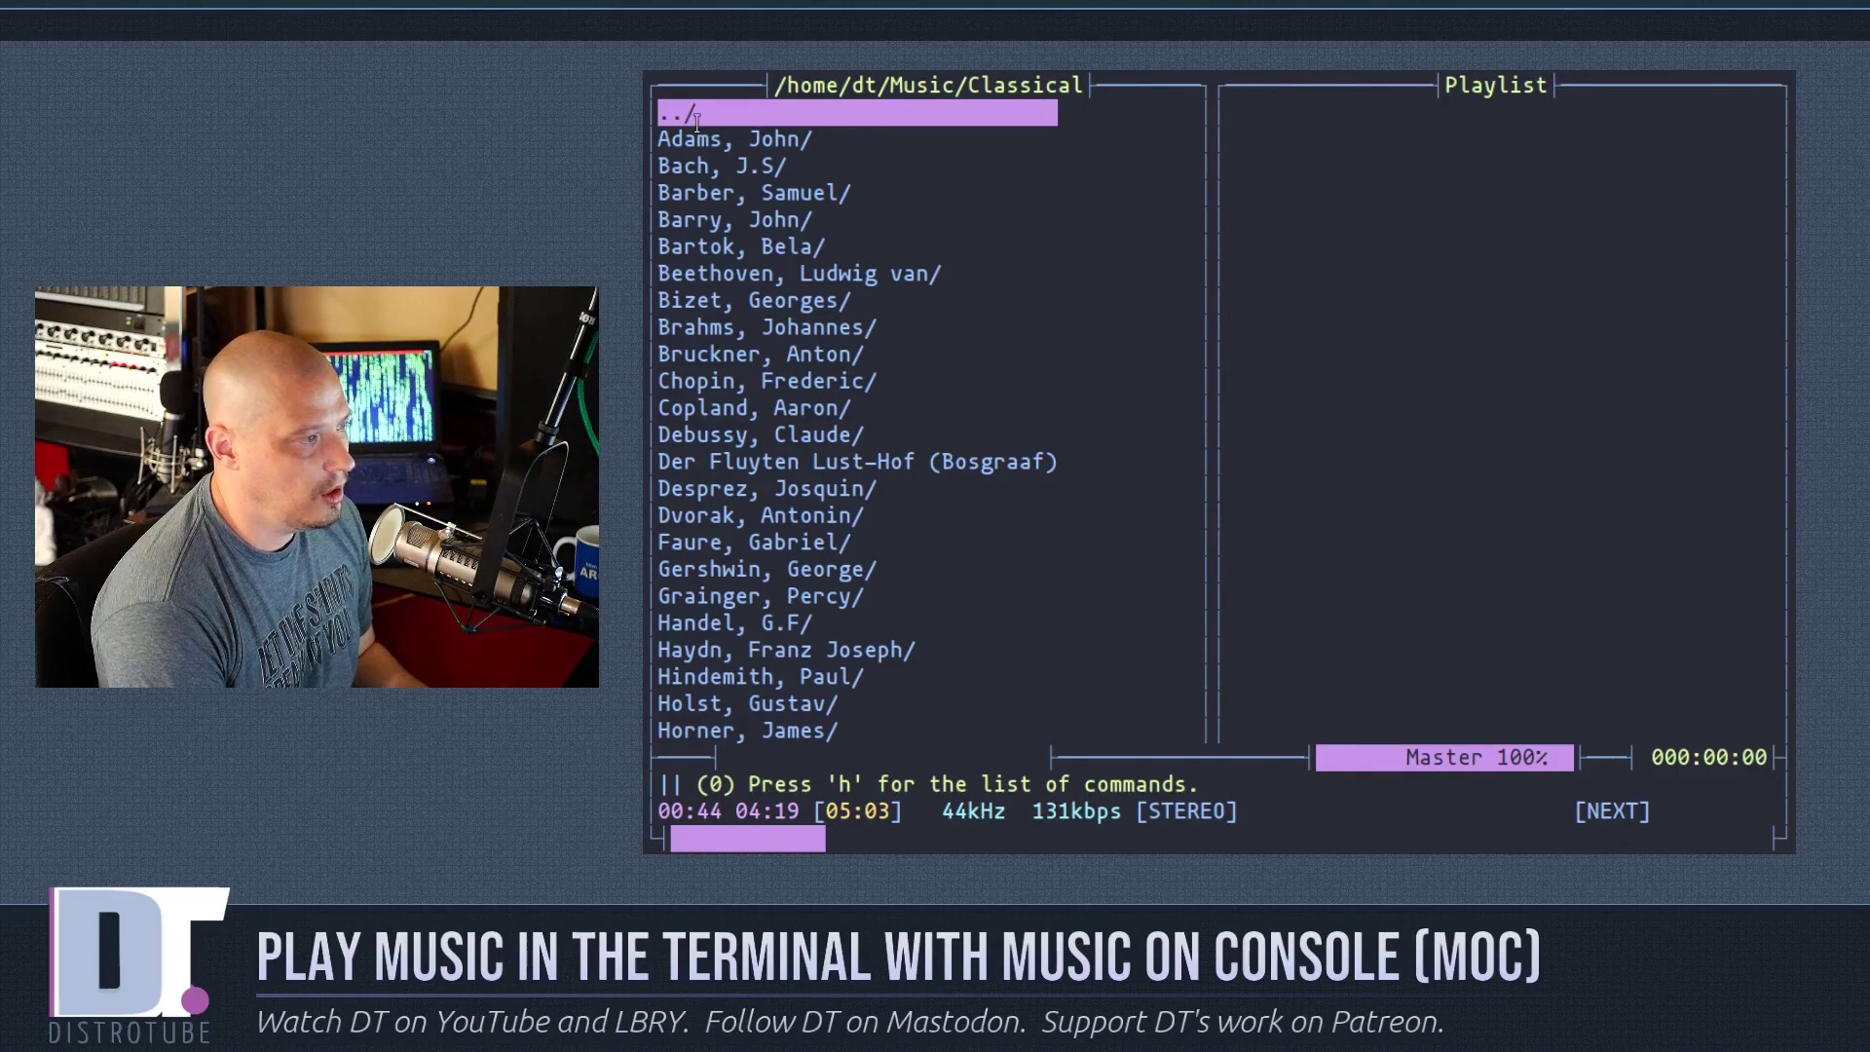
key(Down)
key(Down)
key(Down)
key(Down)
key(Up)
key(Up)
key(Up)
key(Up)
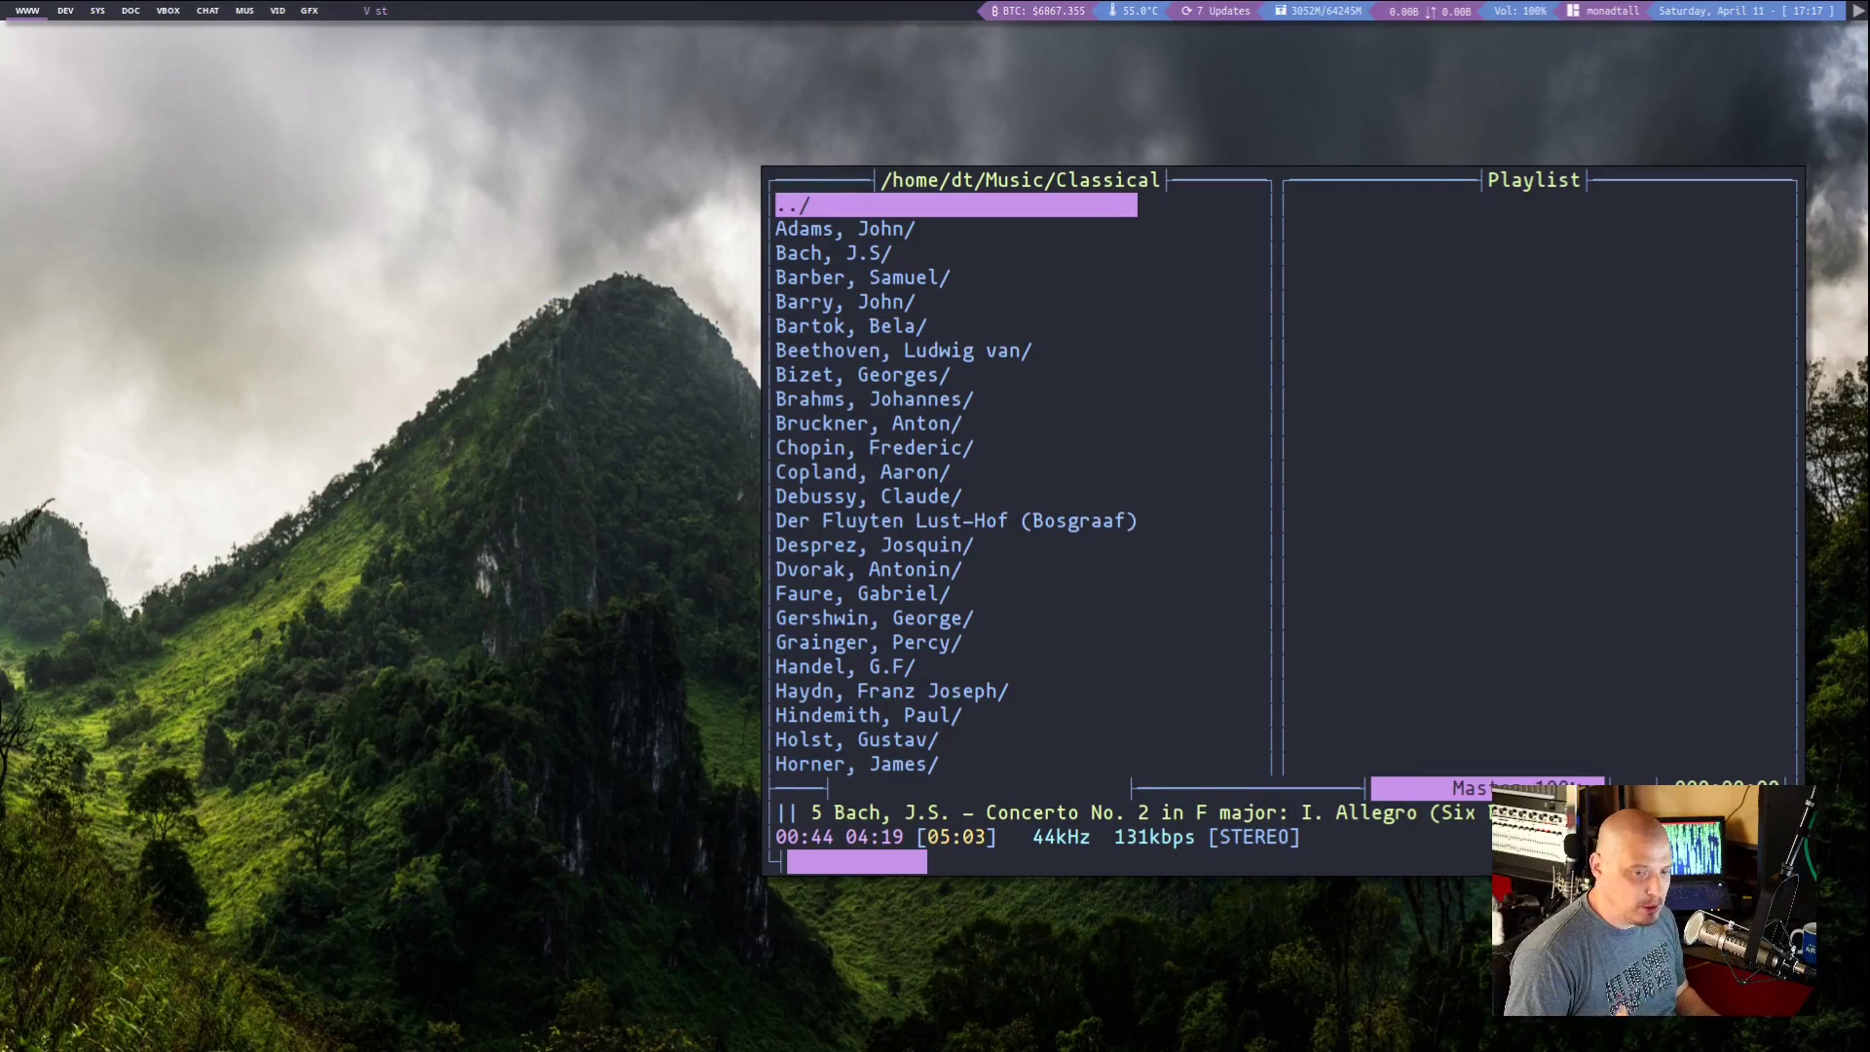
Reposition the floating MOC terminal window towards the left side of the desktop.
key(super+c)
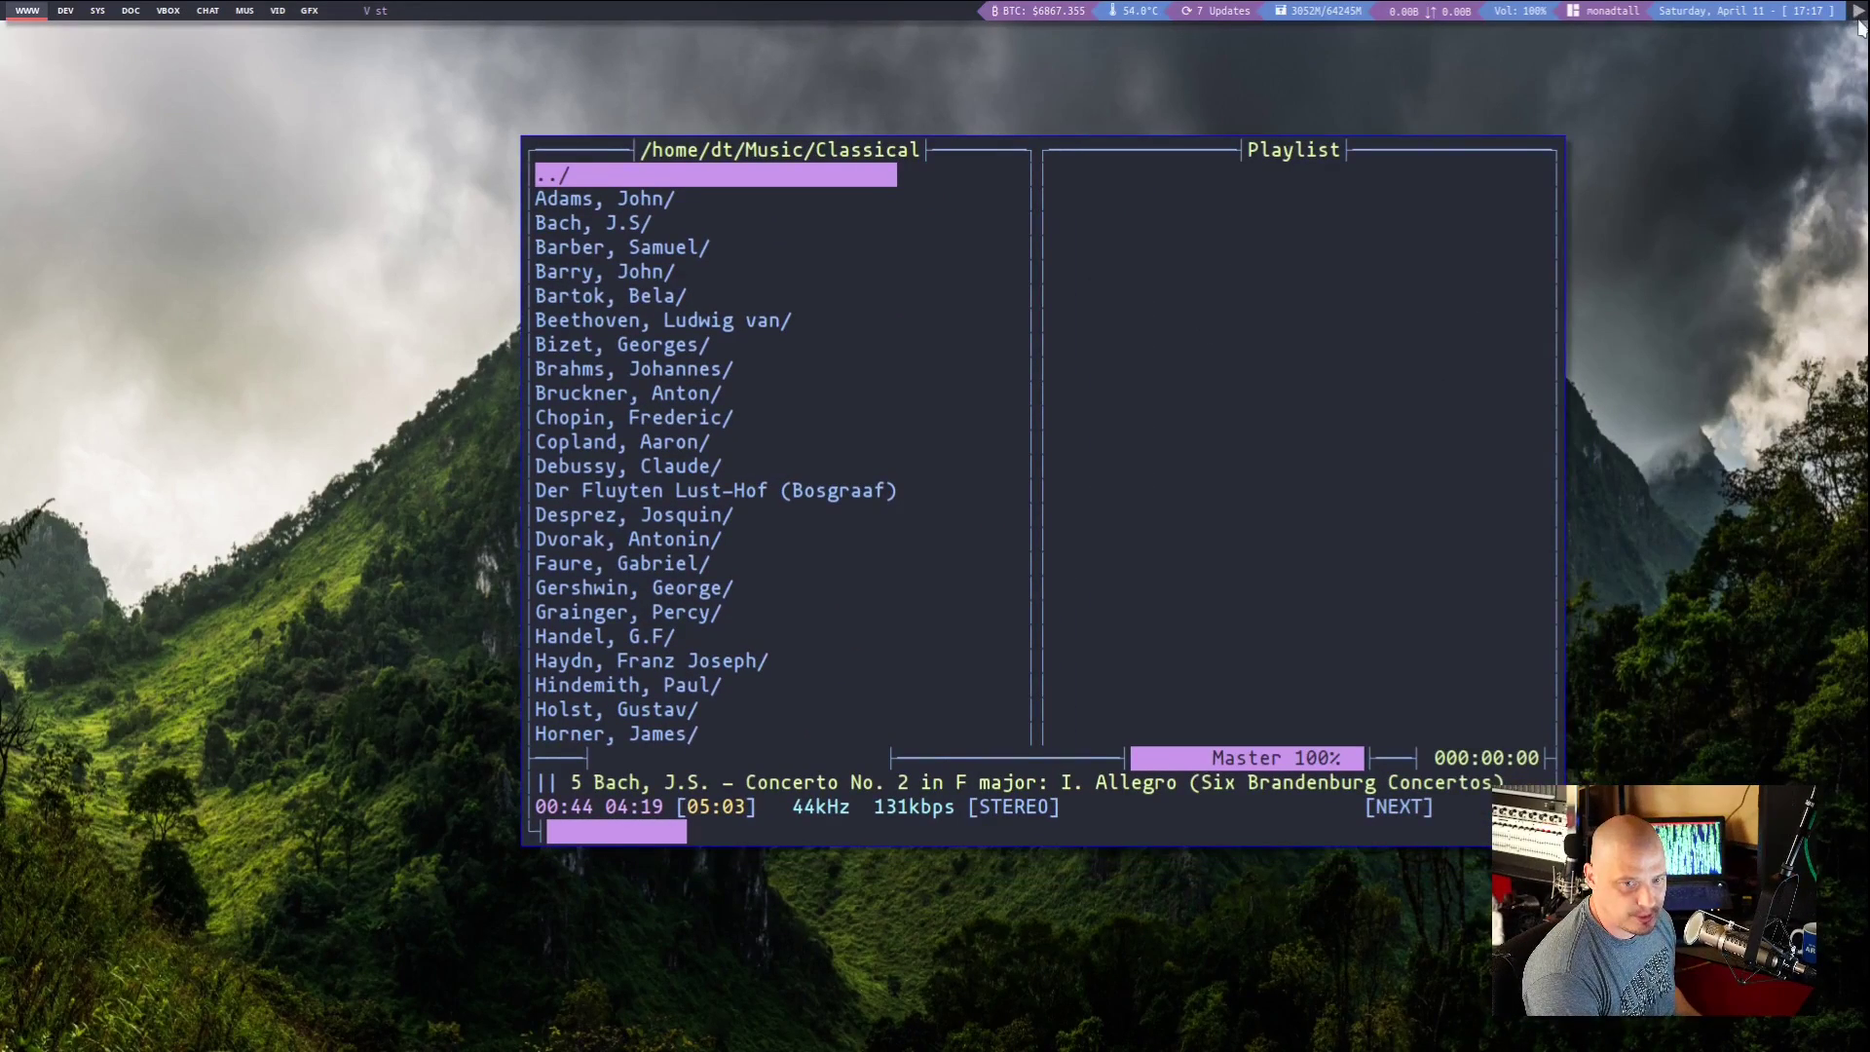
drag(1342, 347, 1010, 359)
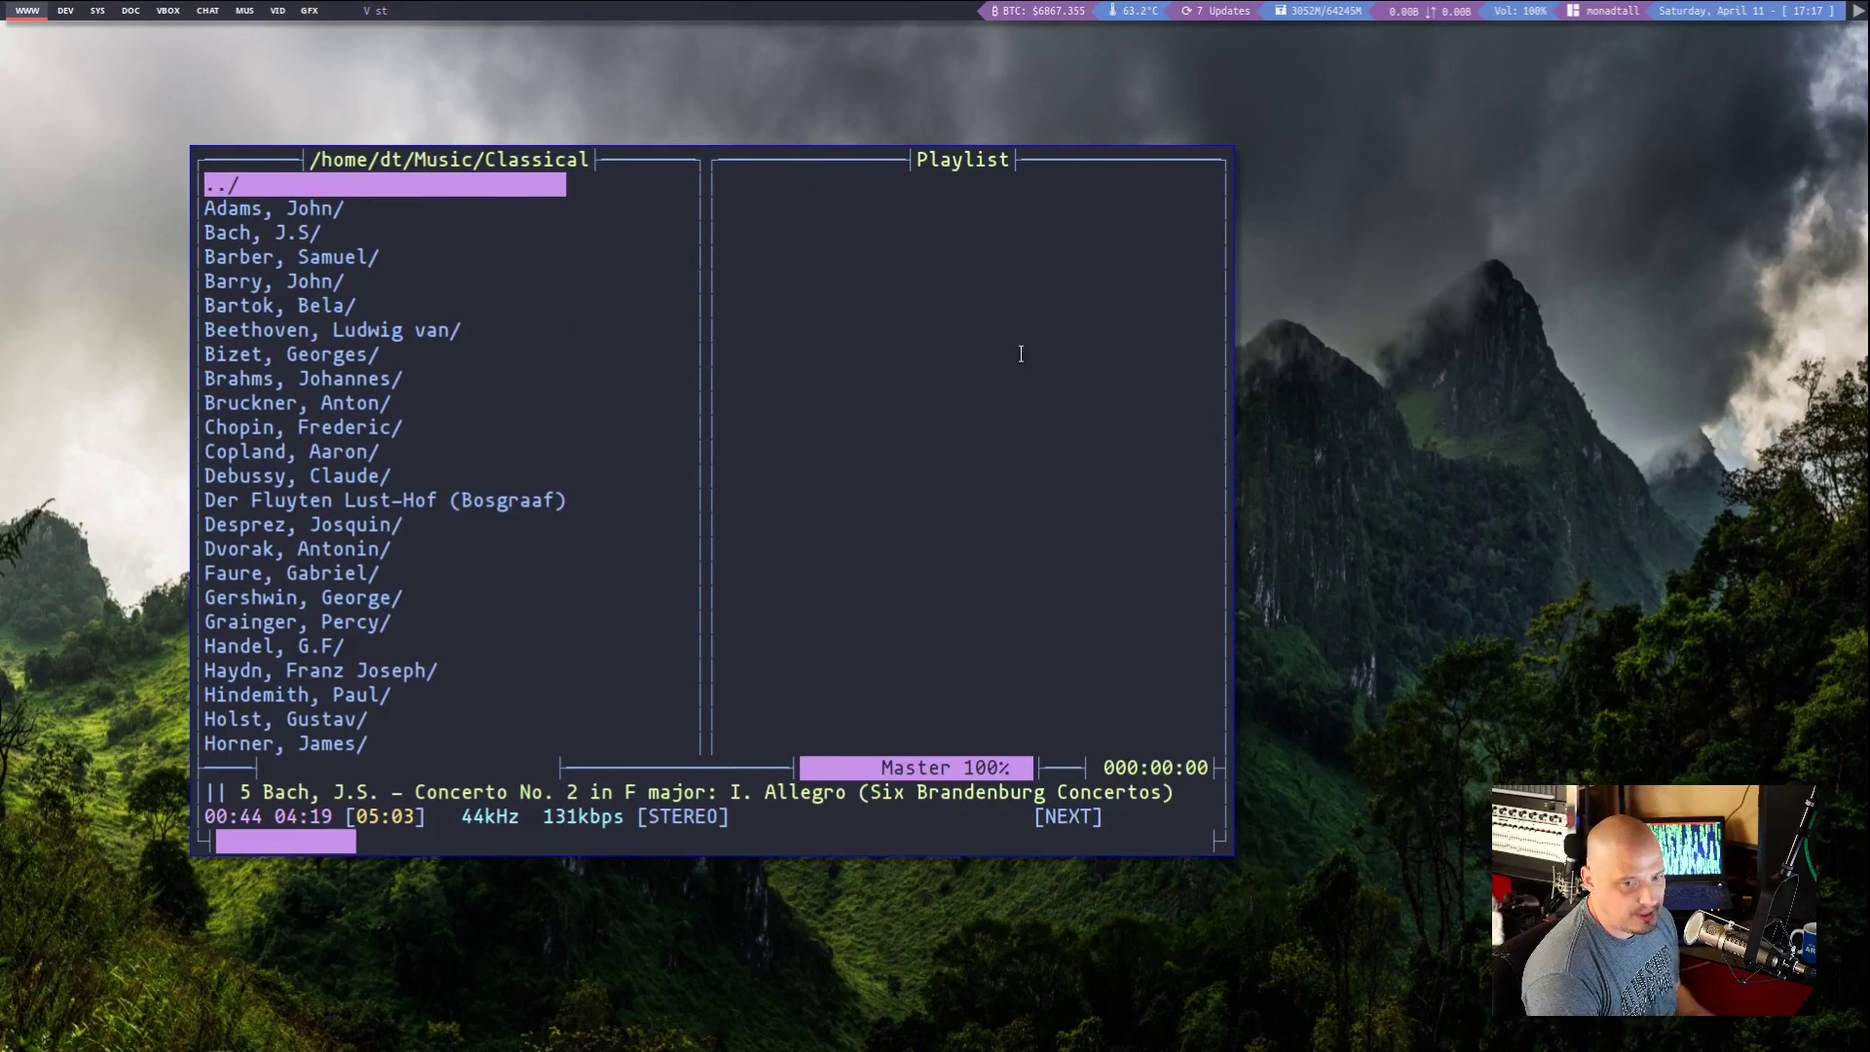